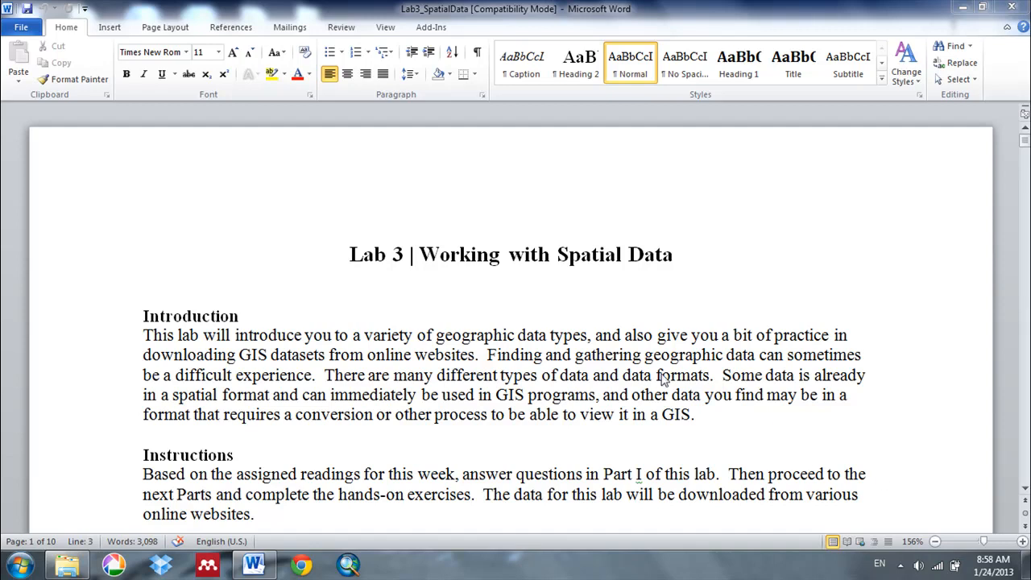
Find the clearinghouse instructions in the lab document and open the linked Oregon Geospatial Data Clearinghouse website.
scroll(616, 384, down, 10)
scroll(616, 384, up, 3)
scroll(612, 388, down, 12)
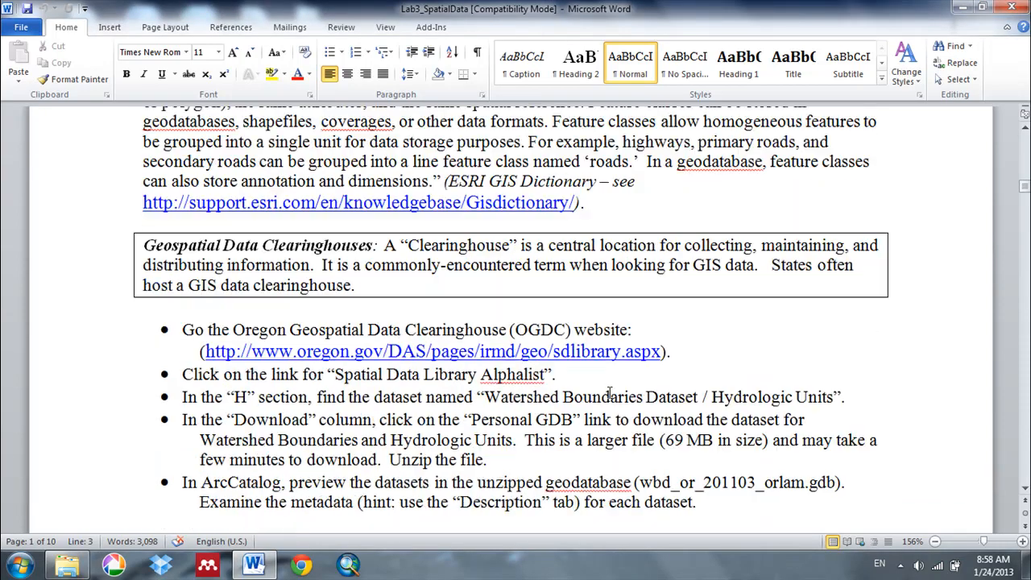
scroll(610, 398, down, 3)
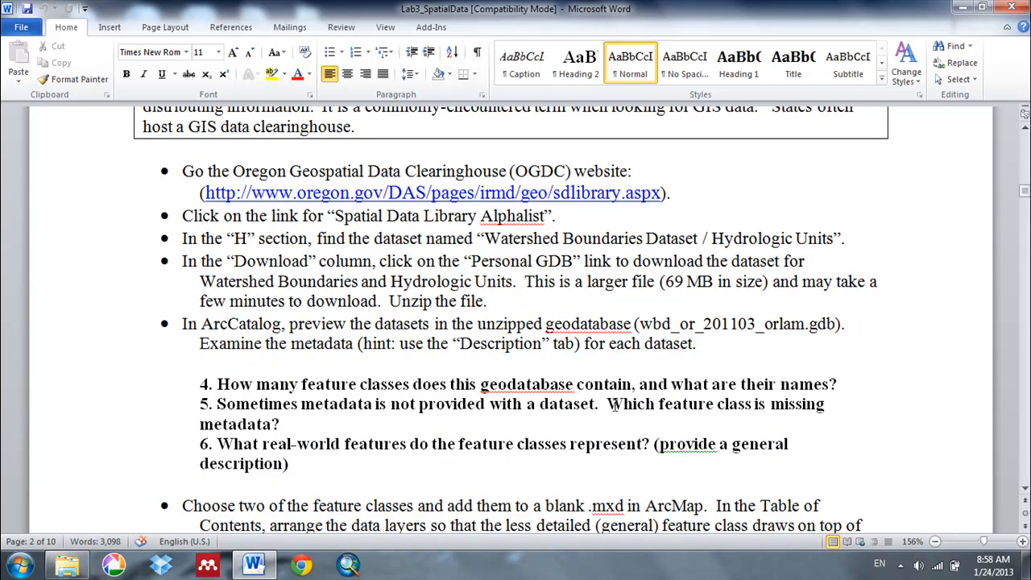
scroll(613, 405, up, 1)
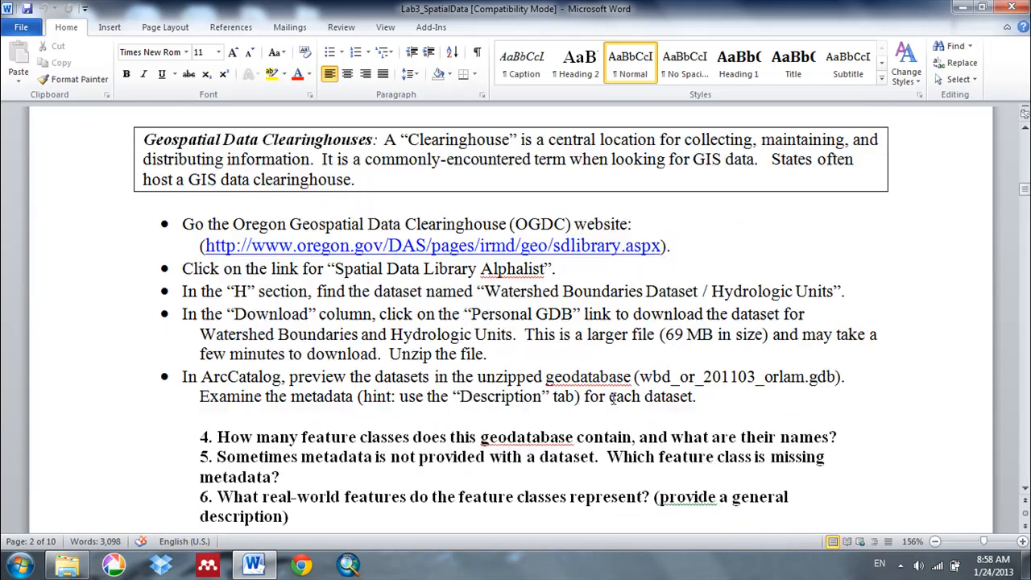
ctrl+click(532, 254)
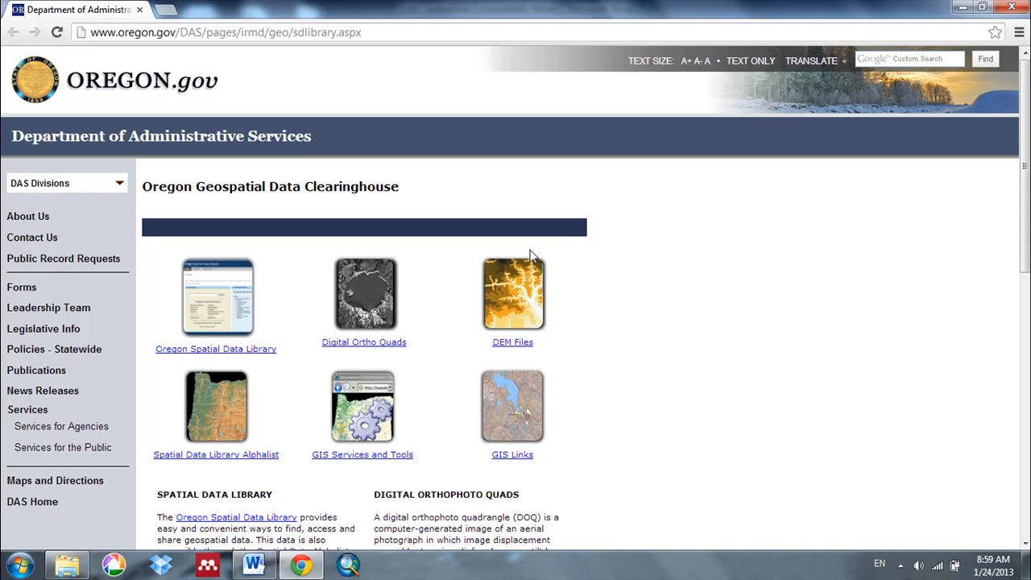
Download the Personal GDB of the Watershed Boundaries Dataset / Hydrologic Units from section H of the Spatial Data Library Alphalist.
click(231, 405)
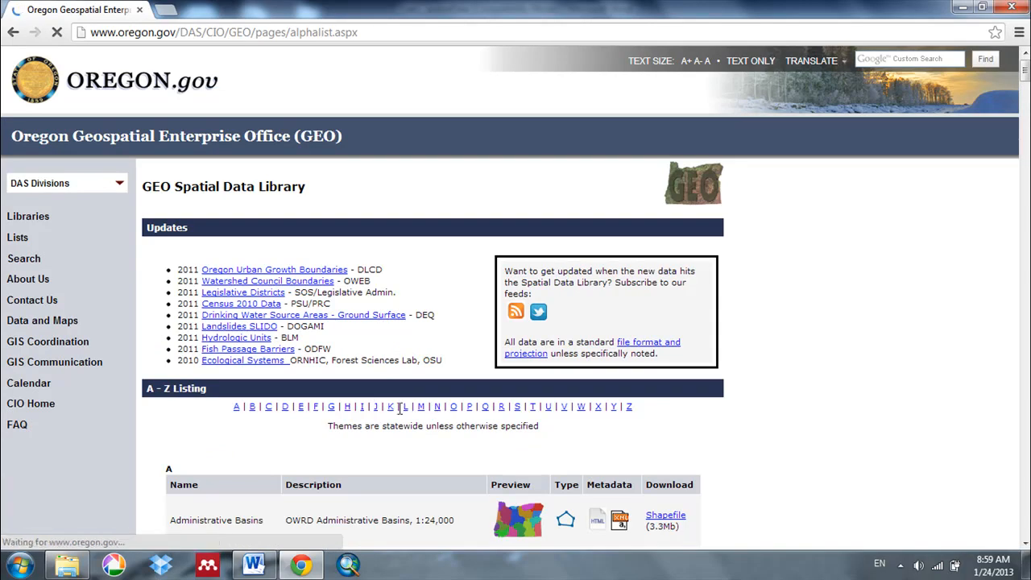
click(348, 410)
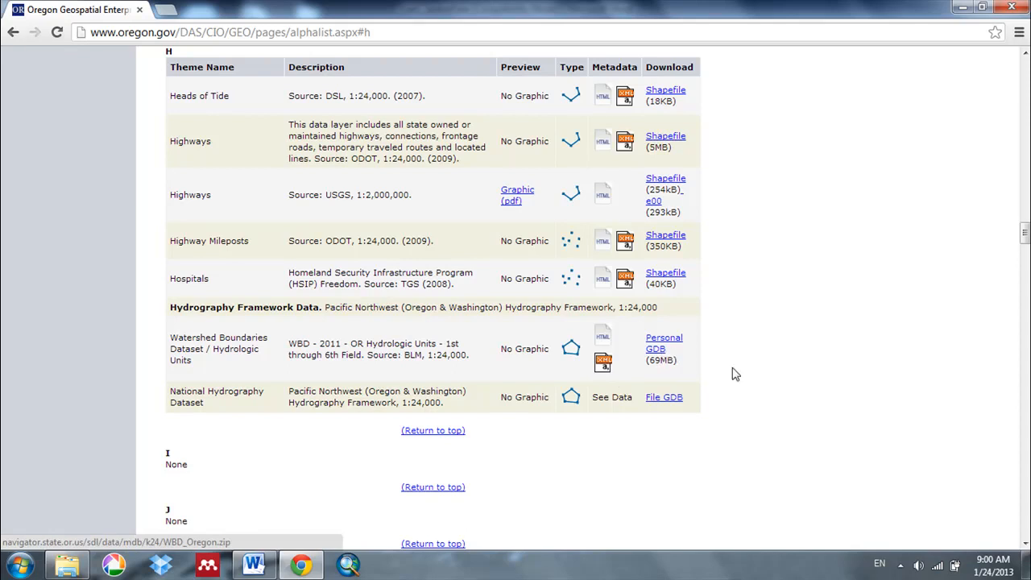
click(655, 351)
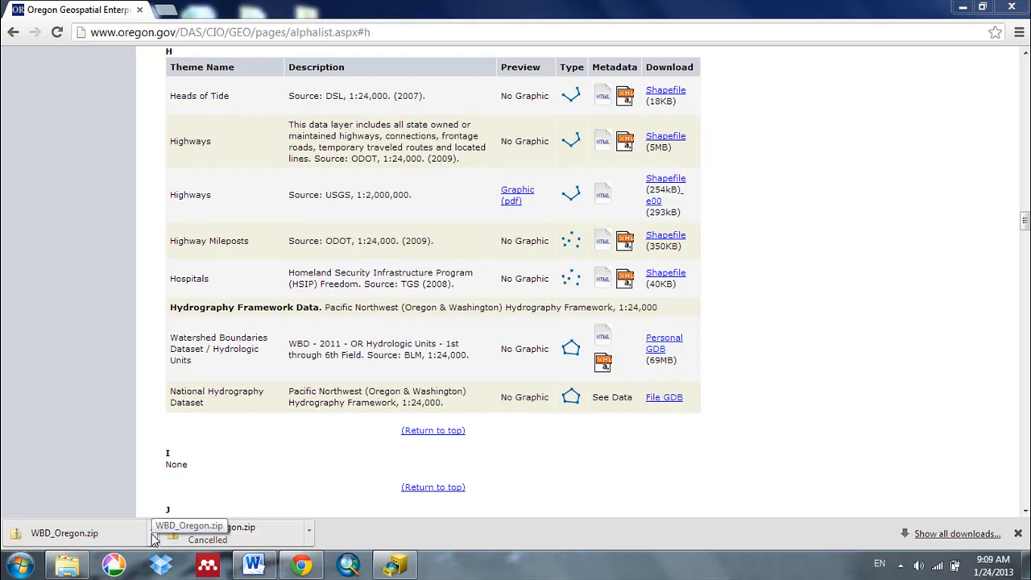
Extract wbd_or_201103_orlam.gdb from the downloaded WBD_Oregon.zip into the Lab_3_Working folder on the desktop.
click(153, 538)
click(202, 452)
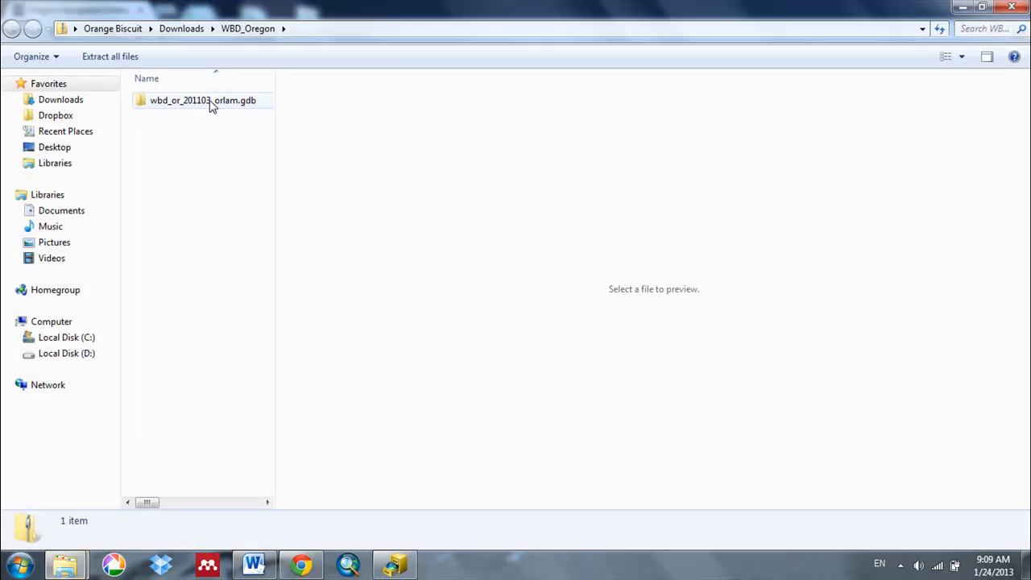
drag(211, 107, 90, 157)
click(62, 150)
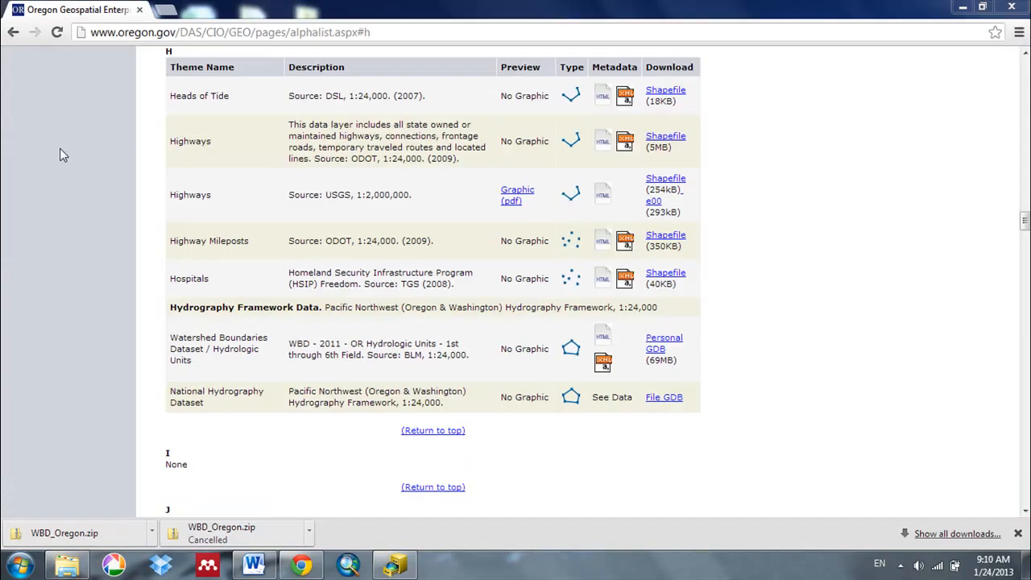
Switch to ArcCatalog and create a folder connection to Lab_3_Working on the desktop.
click(397, 565)
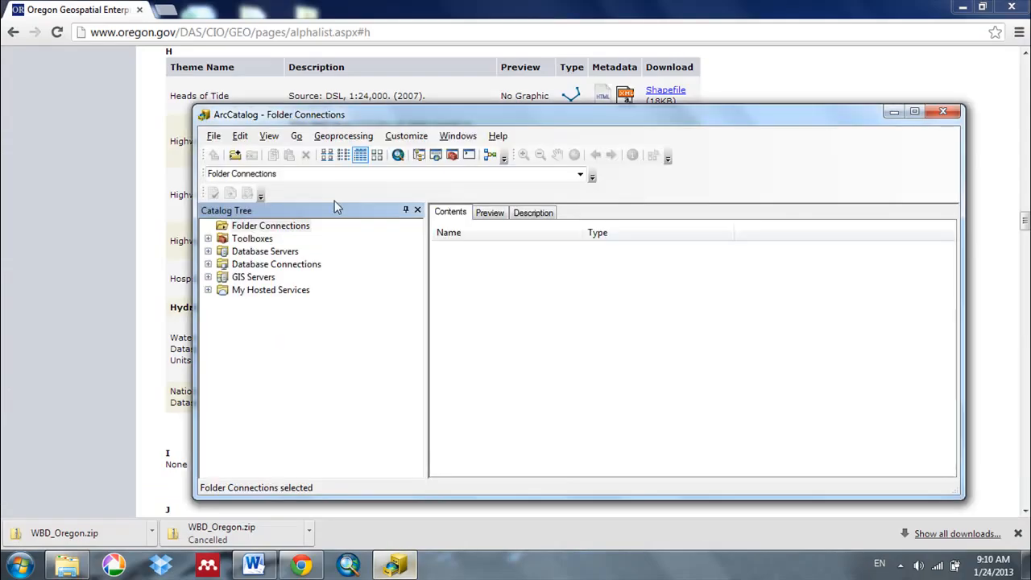
click(235, 156)
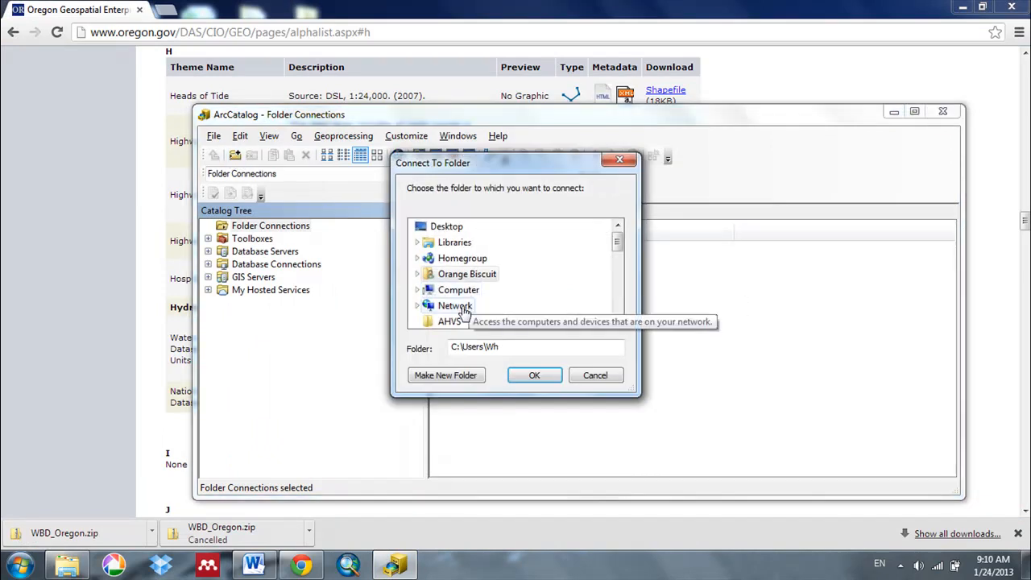
drag(619, 248, 617, 295)
click(475, 288)
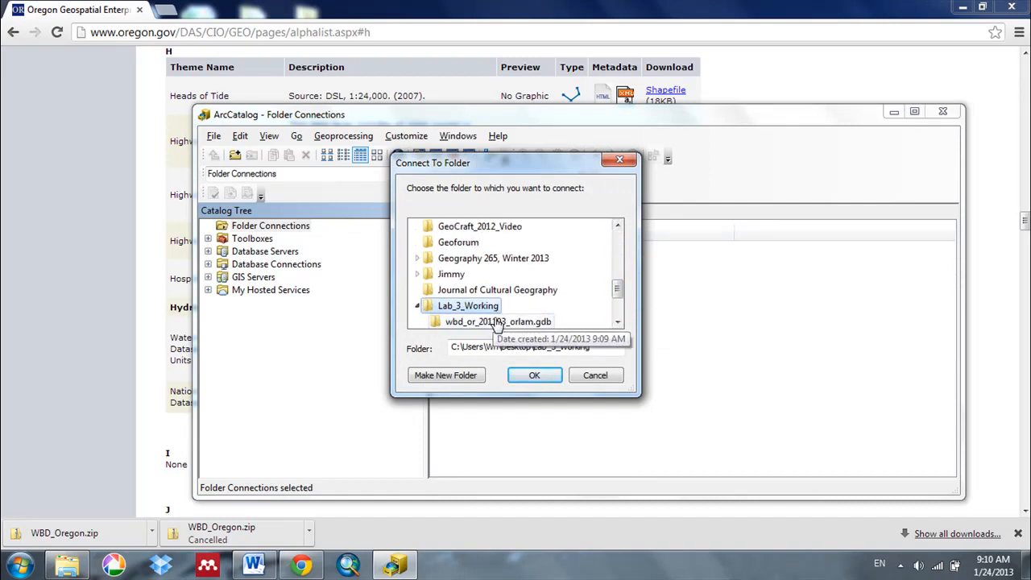
click(618, 322)
click(617, 322)
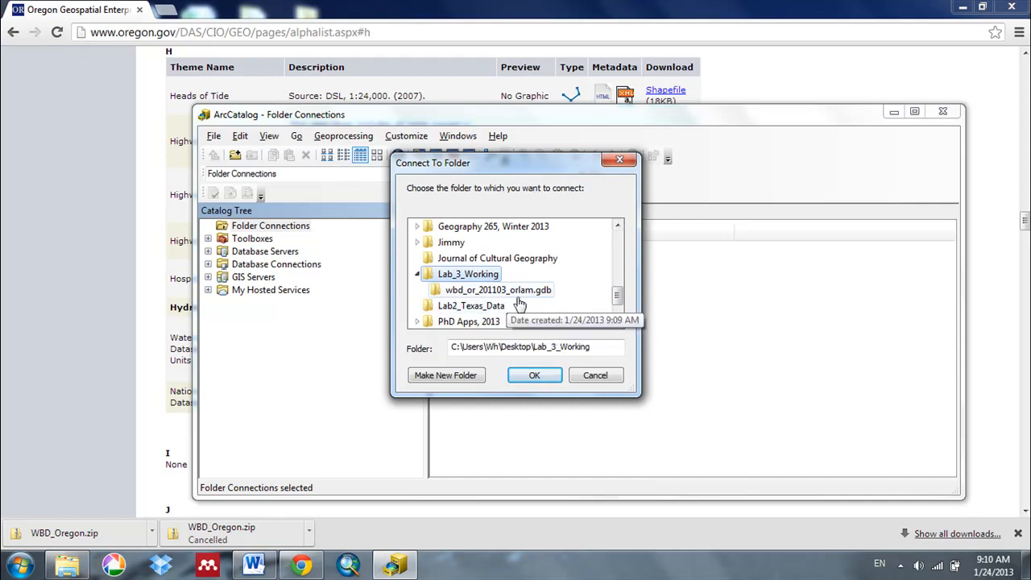
click(535, 376)
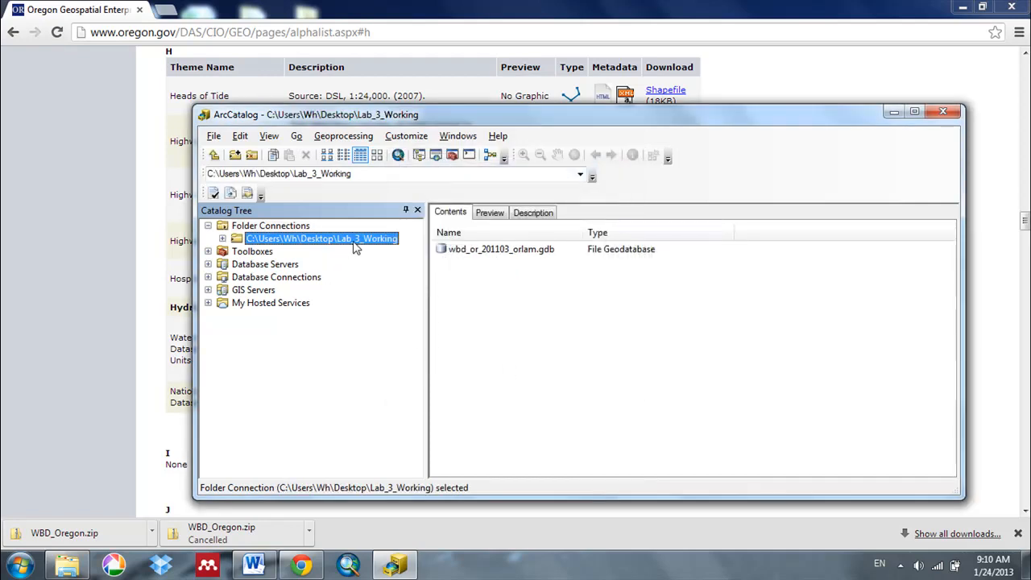
Examine the feature classes and the metadata description of the wbd_or_201103_orlam.gdb geodatabase.
double_click(500, 250)
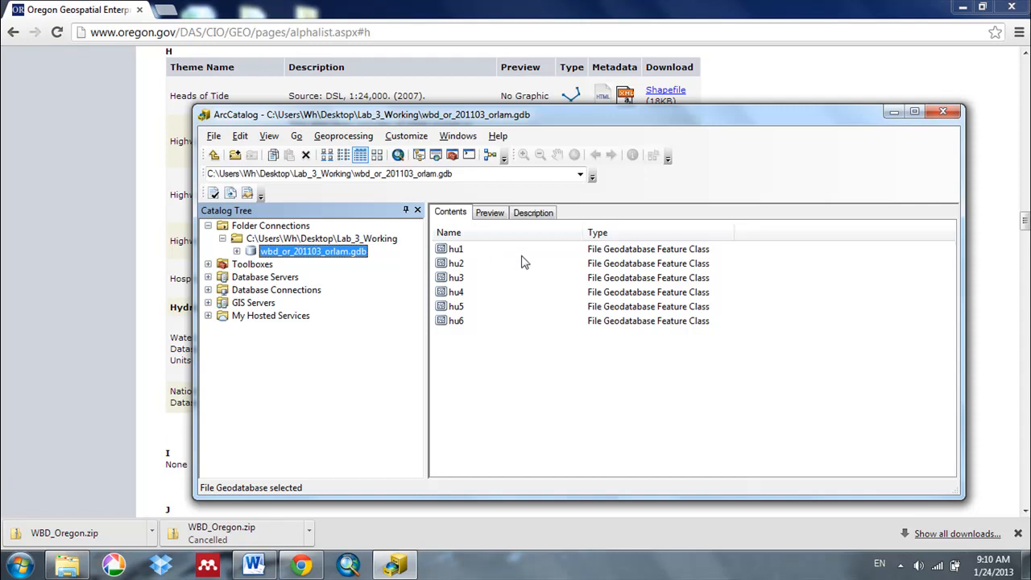
click(499, 213)
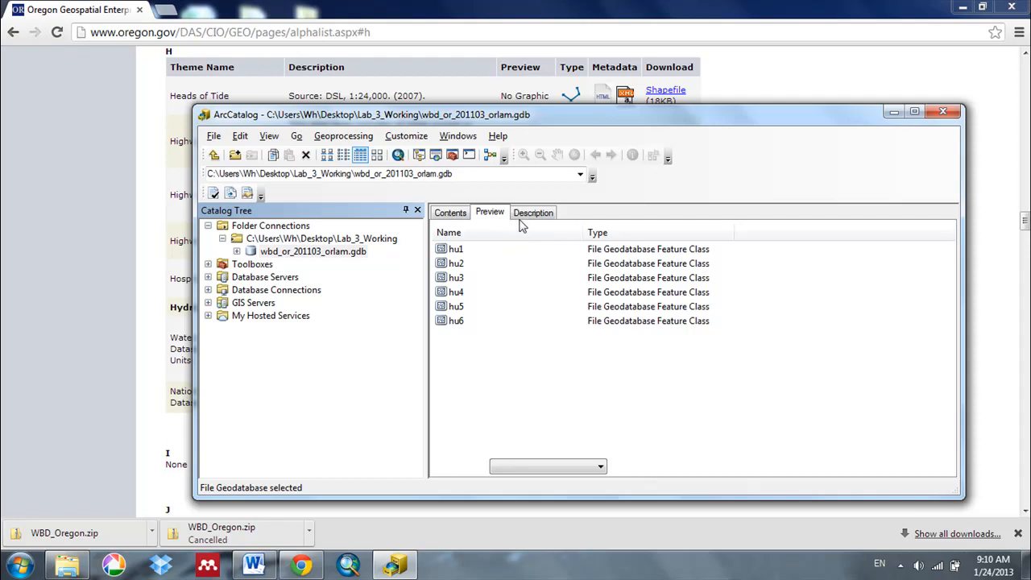
click(523, 217)
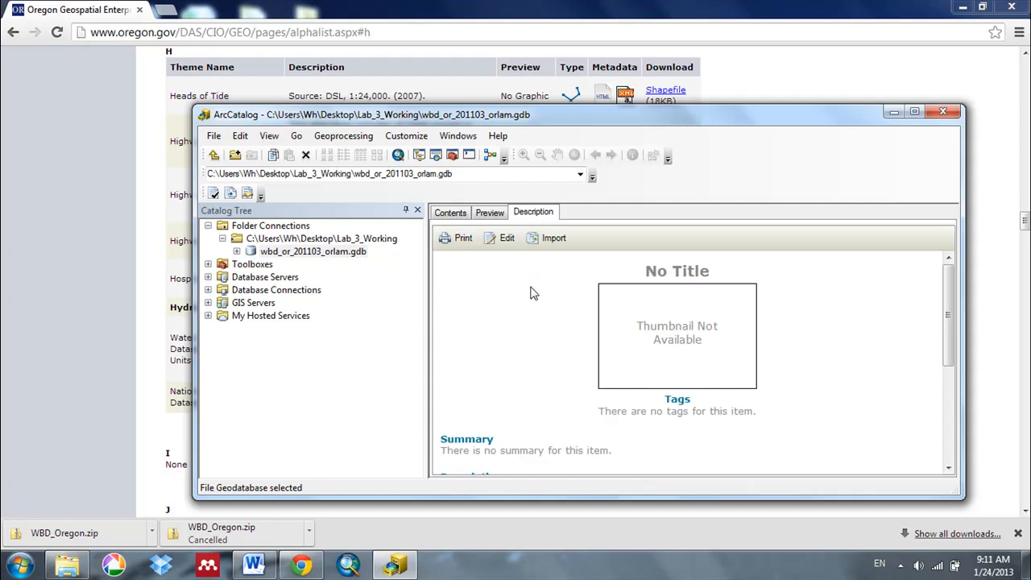
scroll(559, 305, down, 1)
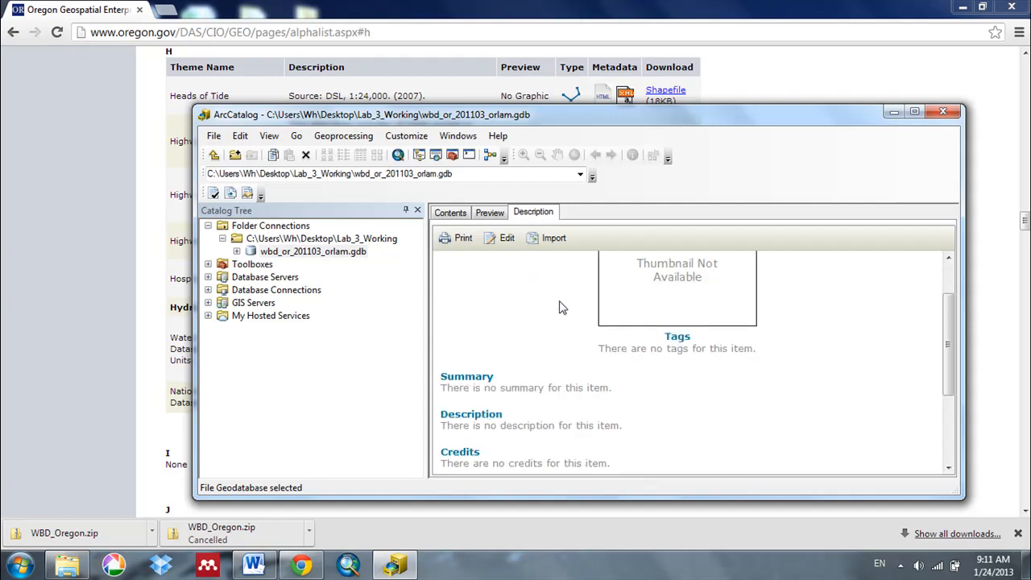
scroll(562, 307, down, 1)
scroll(446, 316, up, 2)
Expand the geodatabase in the catalog and read through the metadata description of the hu1 feature class.
double_click(323, 252)
click(281, 266)
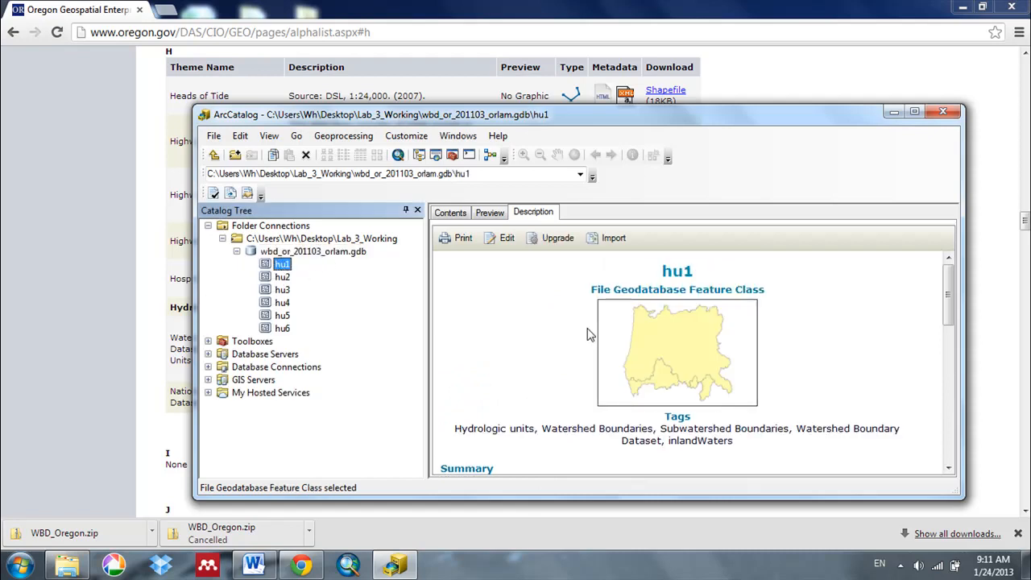
scroll(587, 334, down, 1)
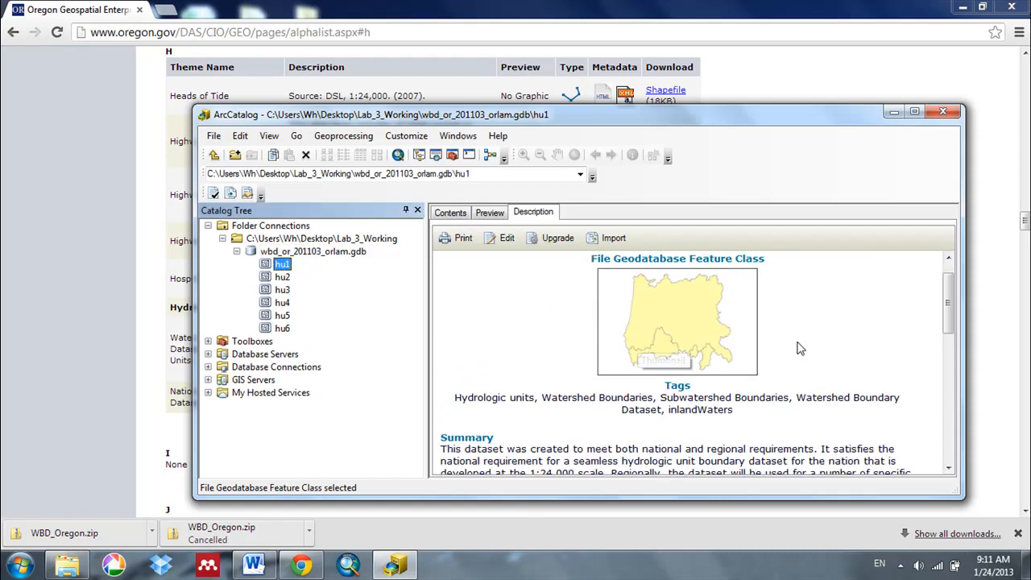
scroll(763, 348, down, 7)
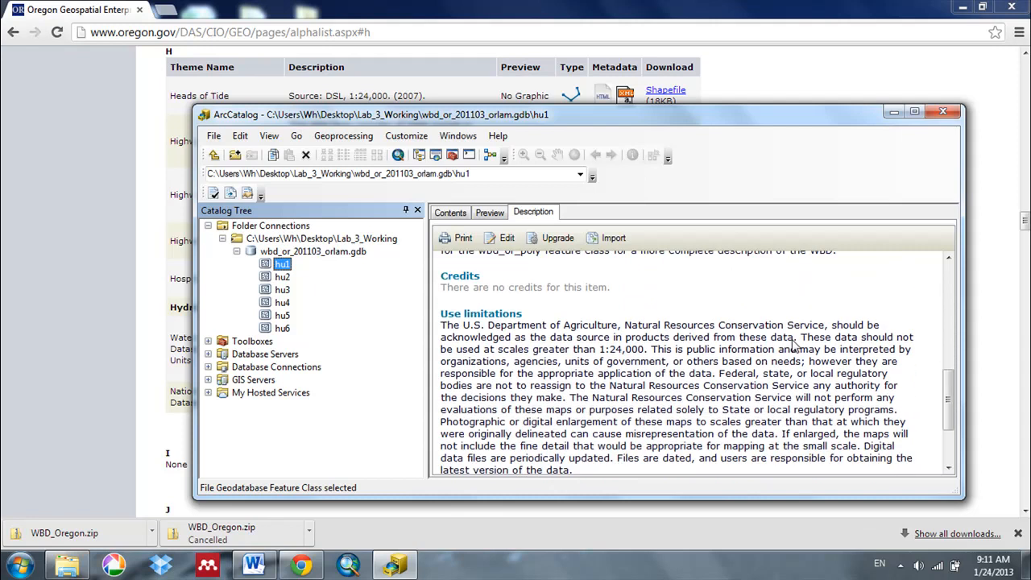
scroll(793, 344, down, 3)
scroll(790, 345, up, 2)
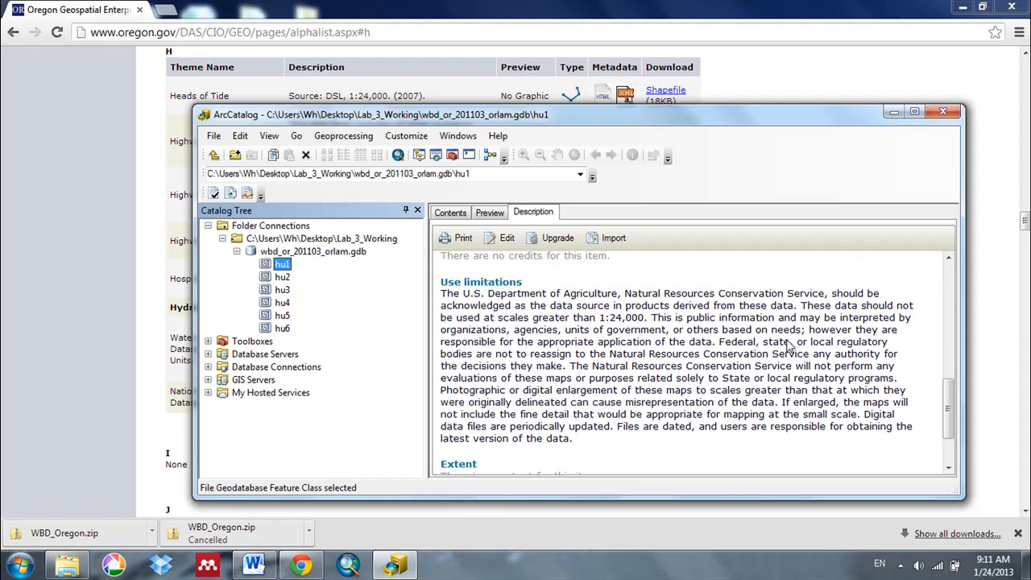
scroll(789, 344, down, 3)
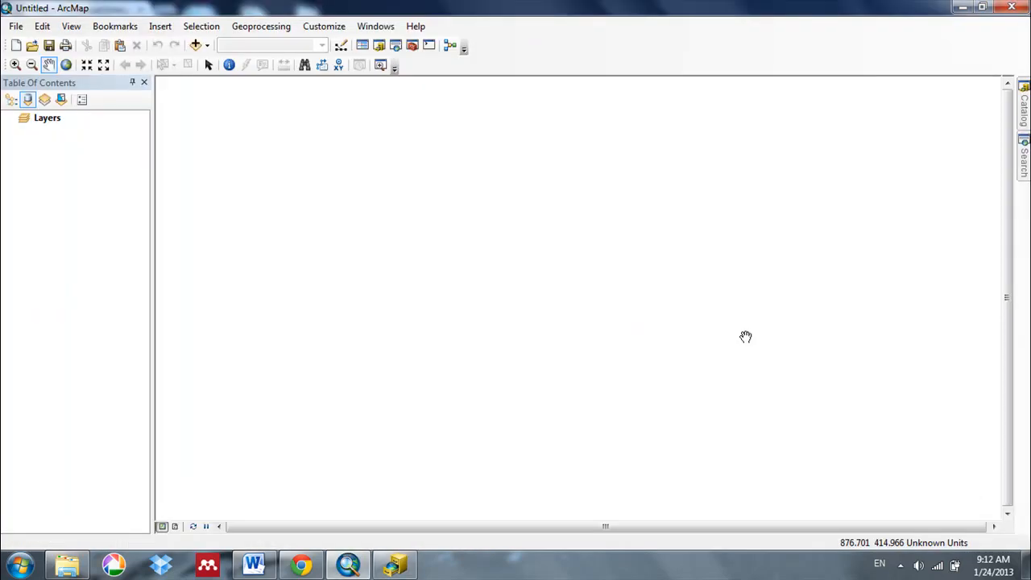
Add the hu2 and hu5 feature classes from ArcCatalog to the blank ArcMap document.
key(alt+Tab)
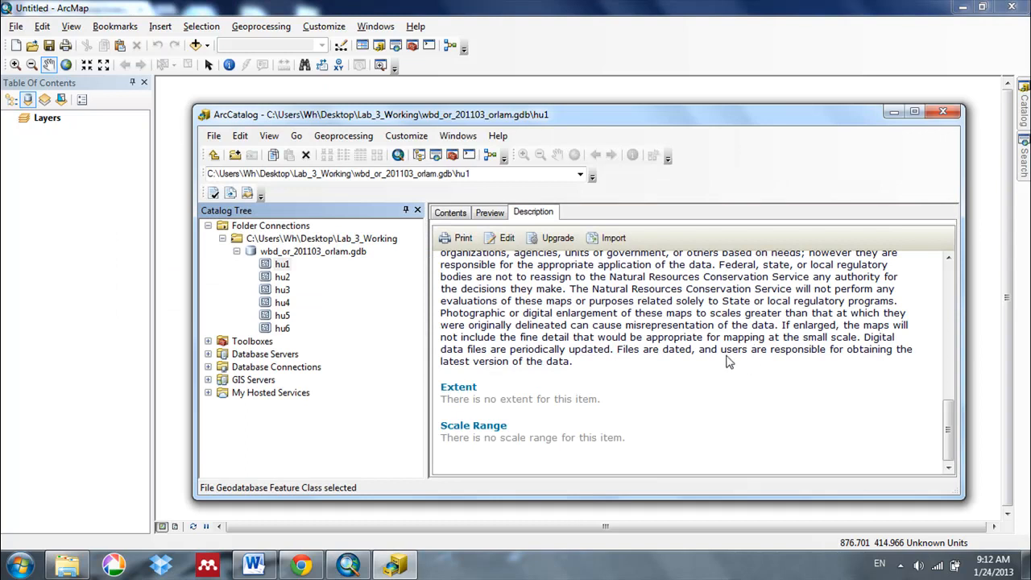
click(282, 278)
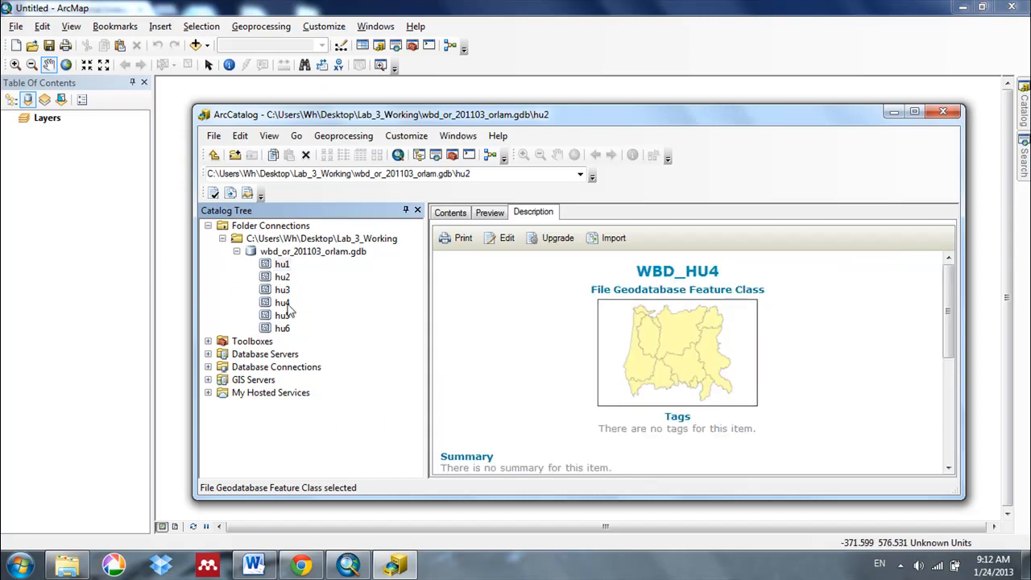
drag(273, 280, 80, 201)
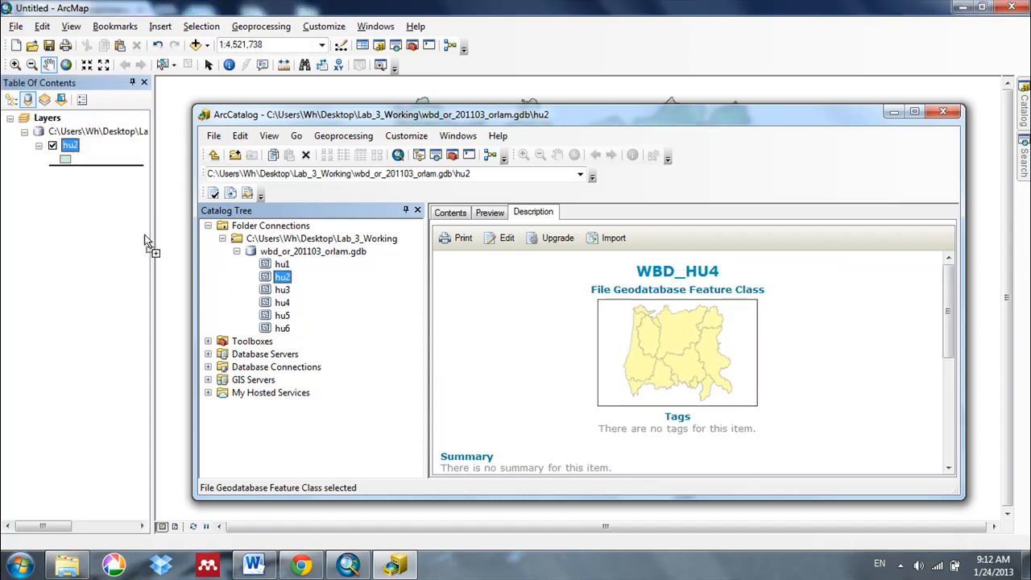
drag(266, 317, 47, 179)
click(899, 113)
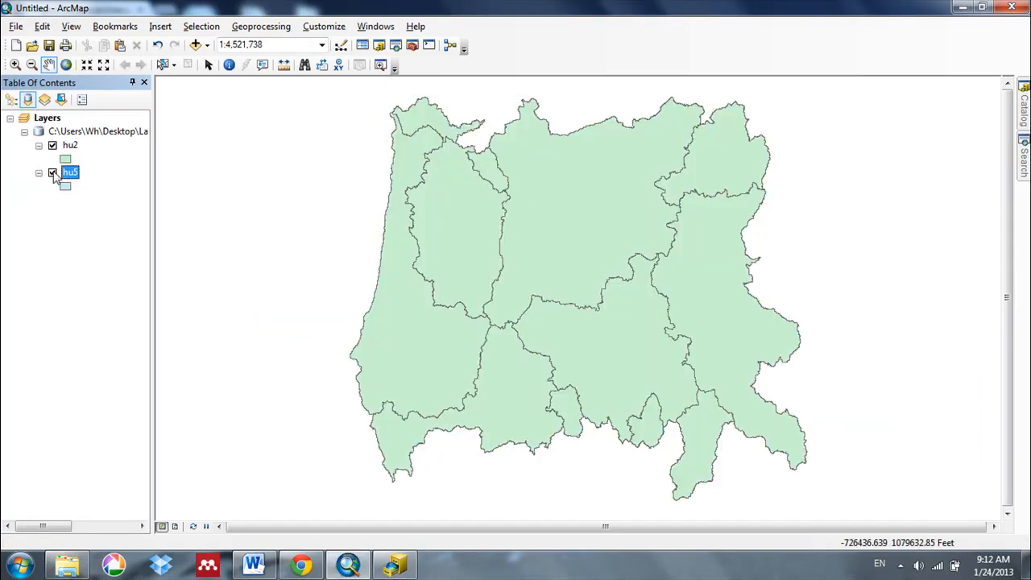
Compare the detail of the hu2 and hu5 layers by toggling their visibility, leaving both displayed.
click(54, 173)
click(52, 145)
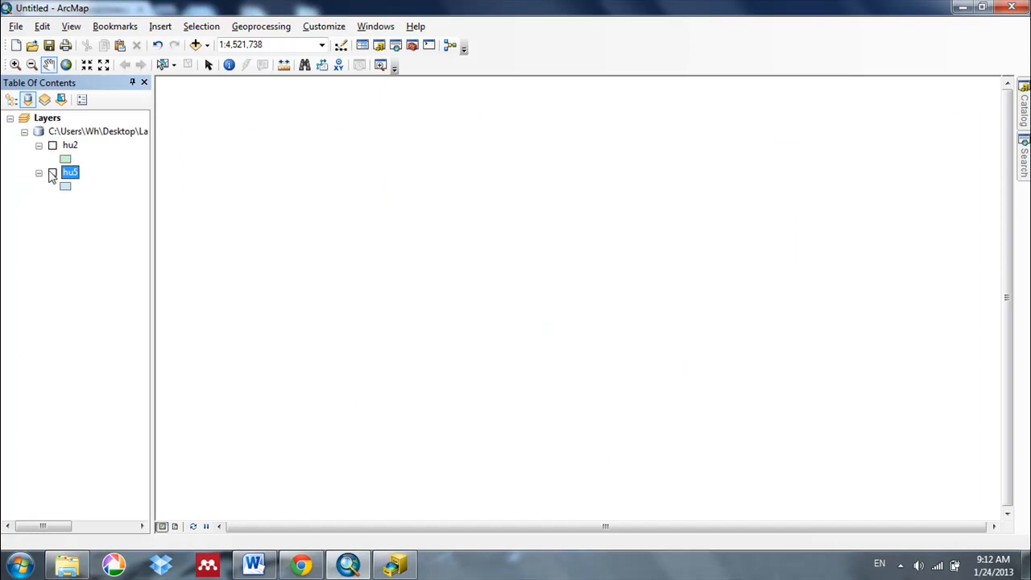
click(52, 172)
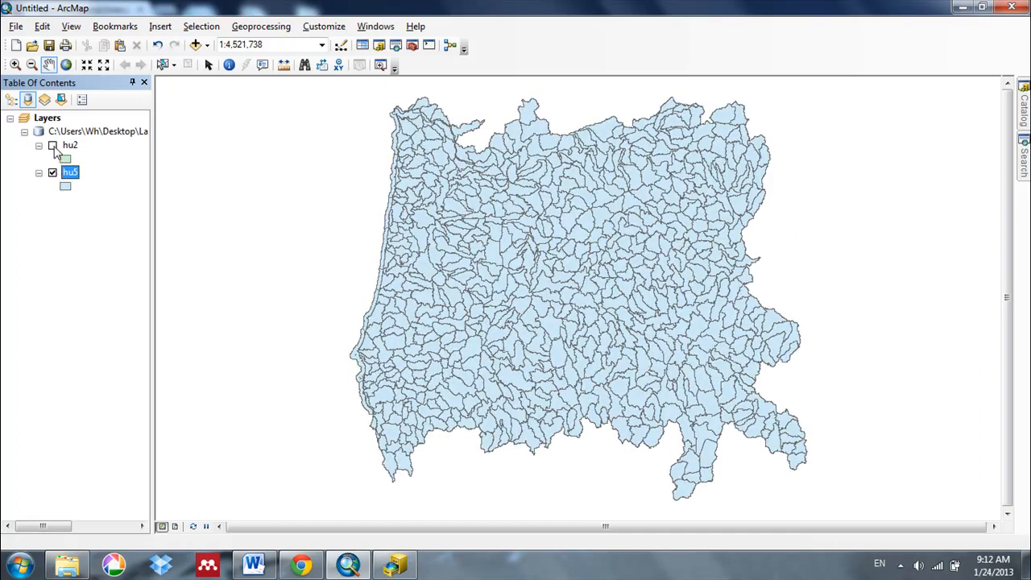
click(53, 173)
click(53, 173)
click(52, 145)
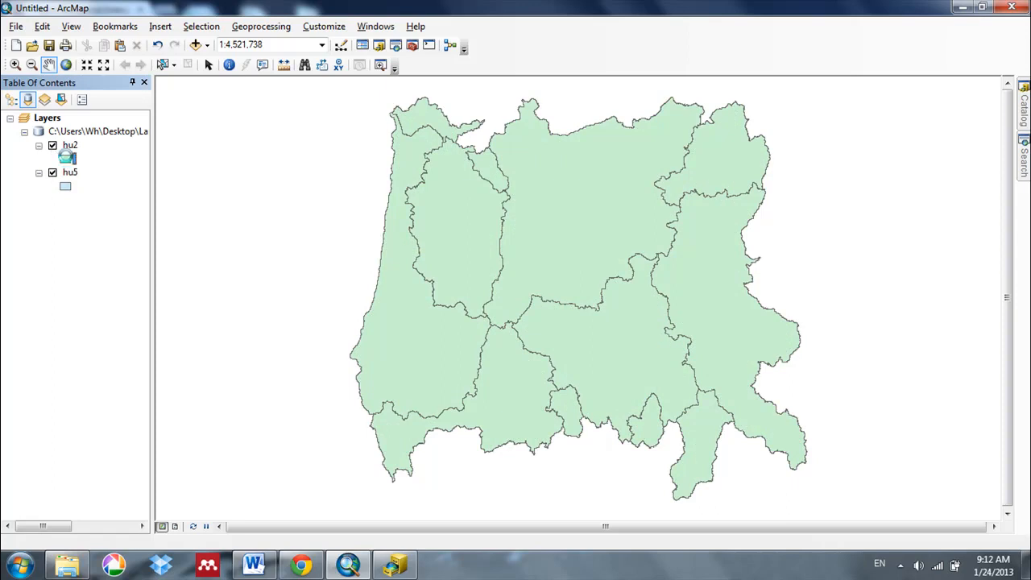
Give the hu2 layer a hollow fill symbol with a thicker black outline.
click(70, 160)
double_click(300, 235)
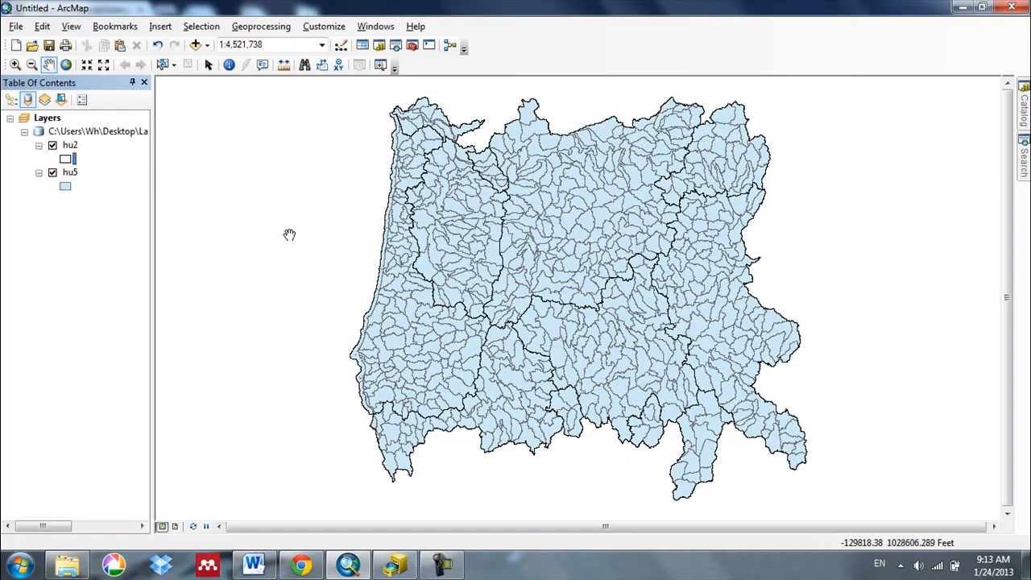
click(70, 159)
click(614, 230)
click(615, 231)
click(533, 425)
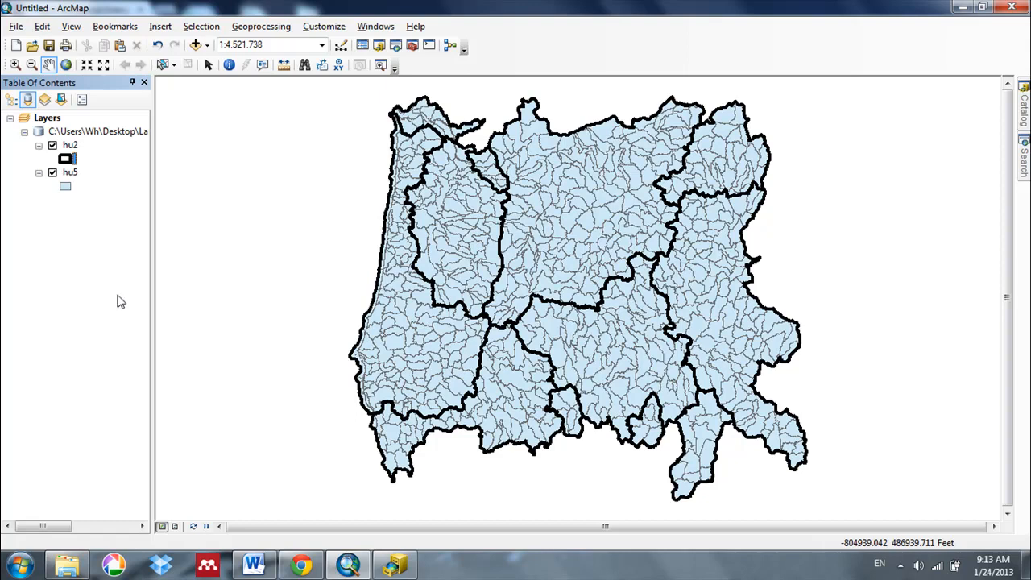
Display the map in layout view and shift the watershed map slightly upward inside its data frame.
click(175, 526)
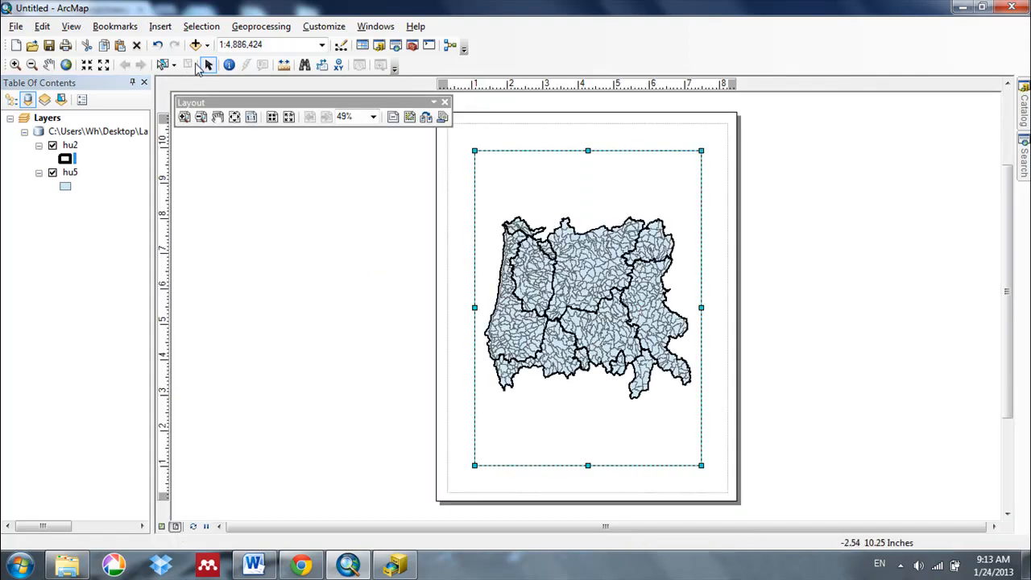
click(49, 64)
mouse_move(583, 343)
mouse_down()
mouse_move(572, 267)
mouse_move(586, 322)
mouse_up()
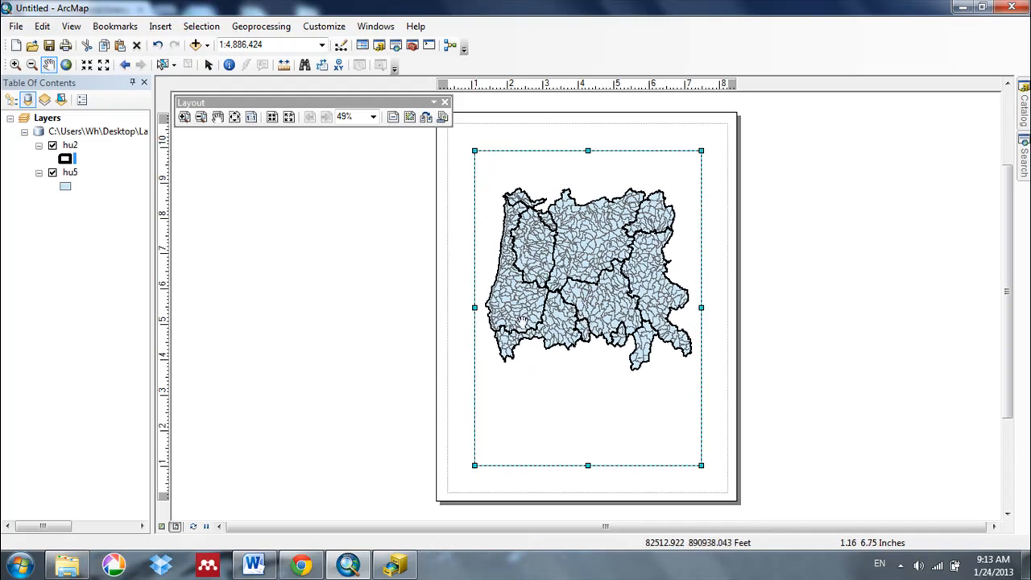
click(211, 68)
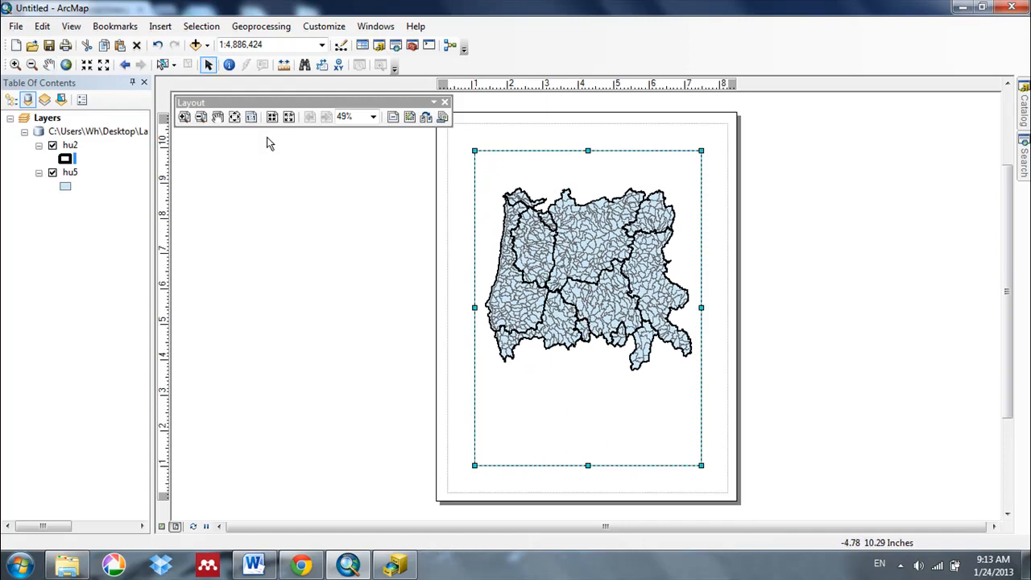
Insert the title "Watershed Boundaries, OR" on the map layout.
click(160, 26)
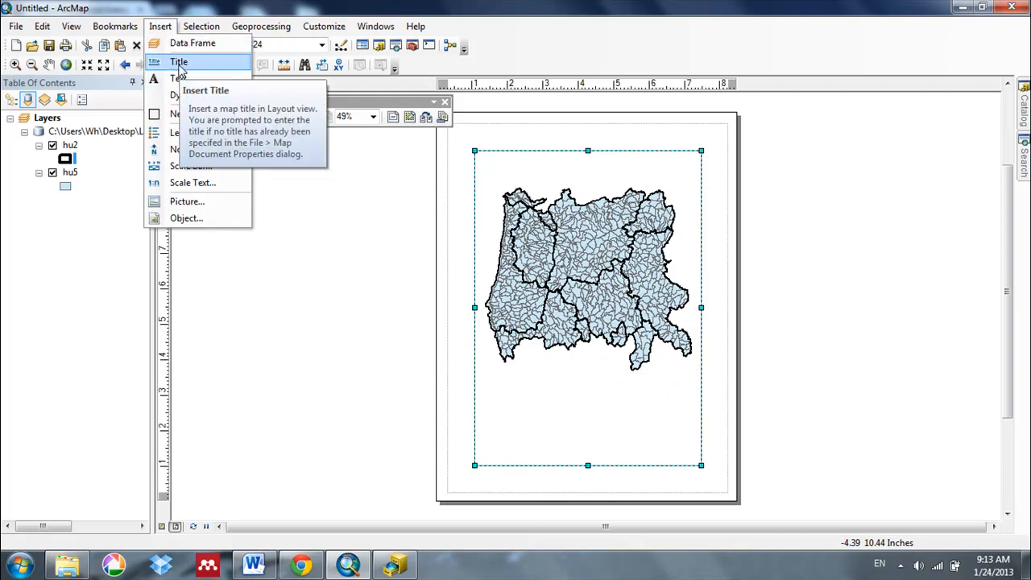
click(179, 64)
text(Watershed Boundaries, OR)
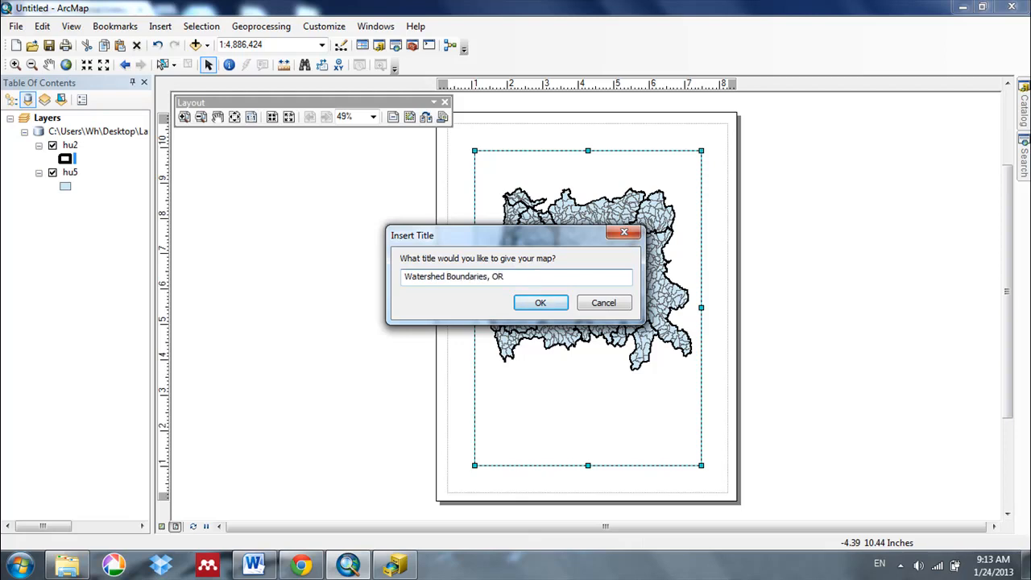
key(Return)
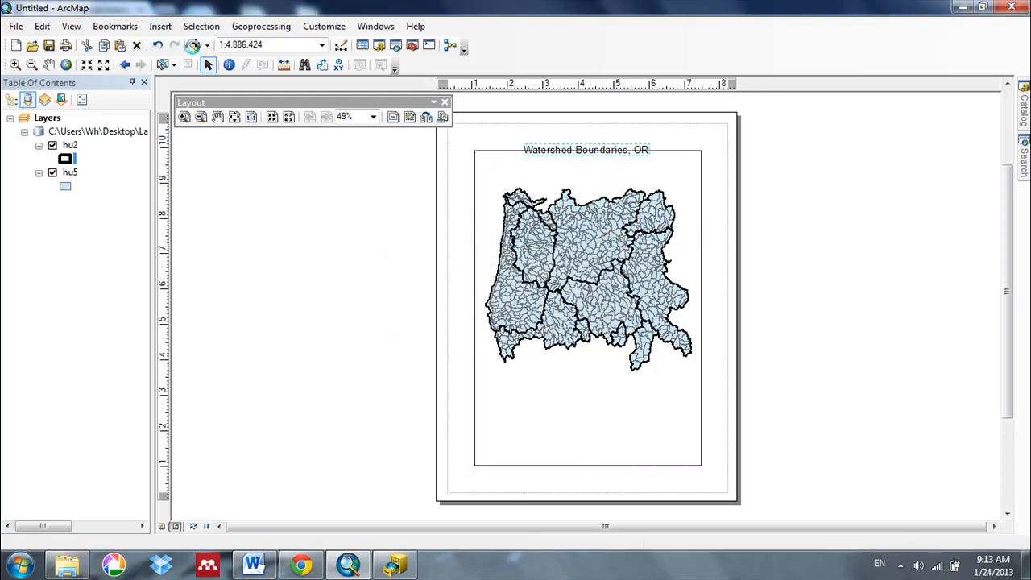
Insert an ESRI North 2 north arrow and place it in the lower-right corner of the data frame.
click(161, 26)
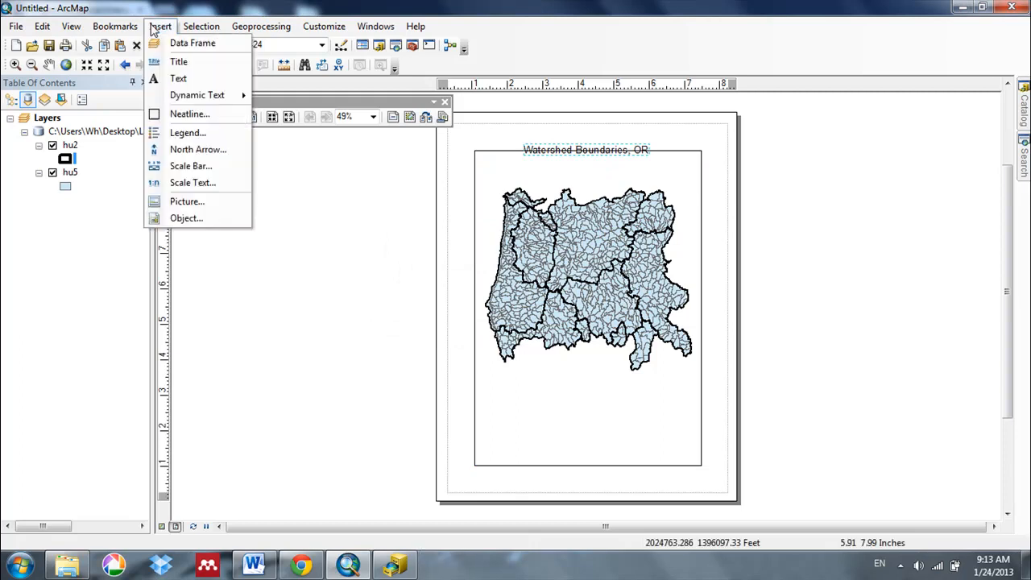
click(200, 149)
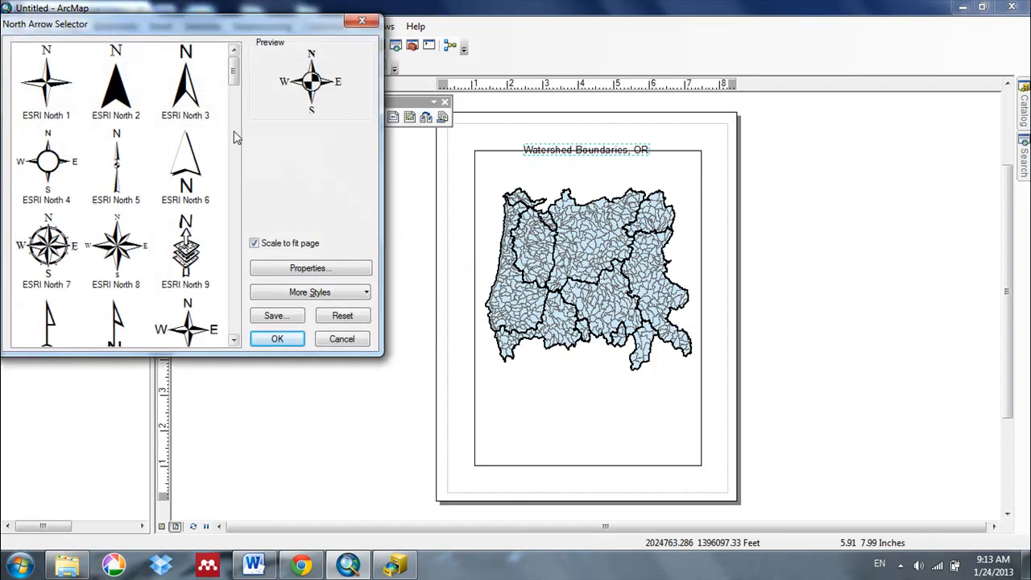
click(112, 109)
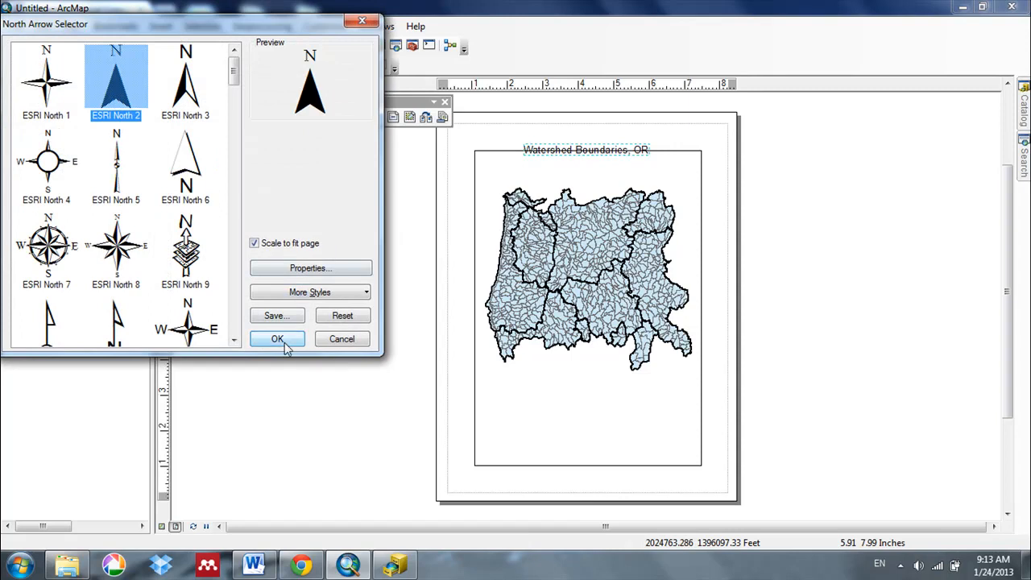
click(277, 339)
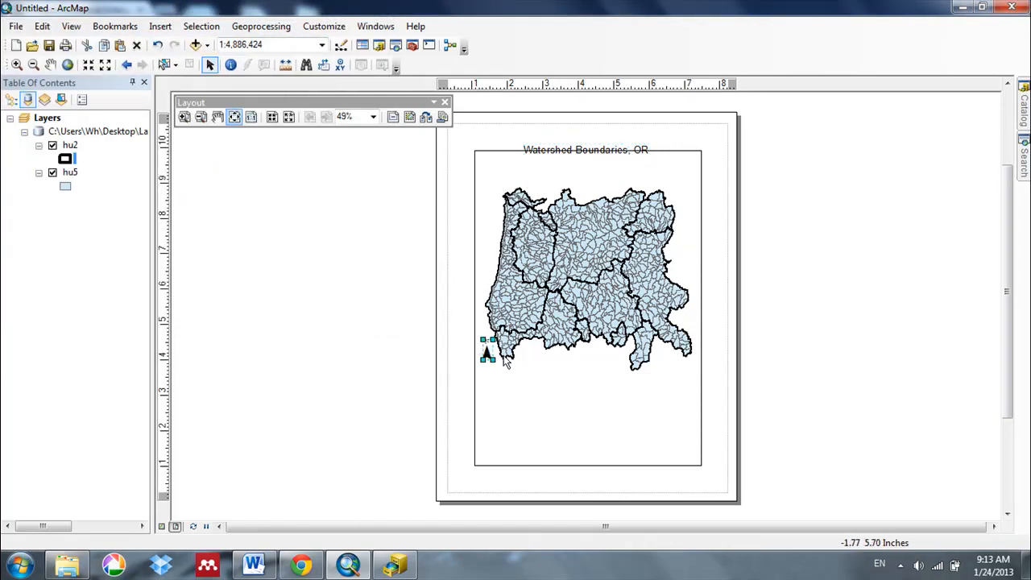
drag(487, 350, 685, 456)
Add a Scale Line 1 scale bar in the data frame's lower-left corner and move the title just inside the frame's upper edge.
click(160, 26)
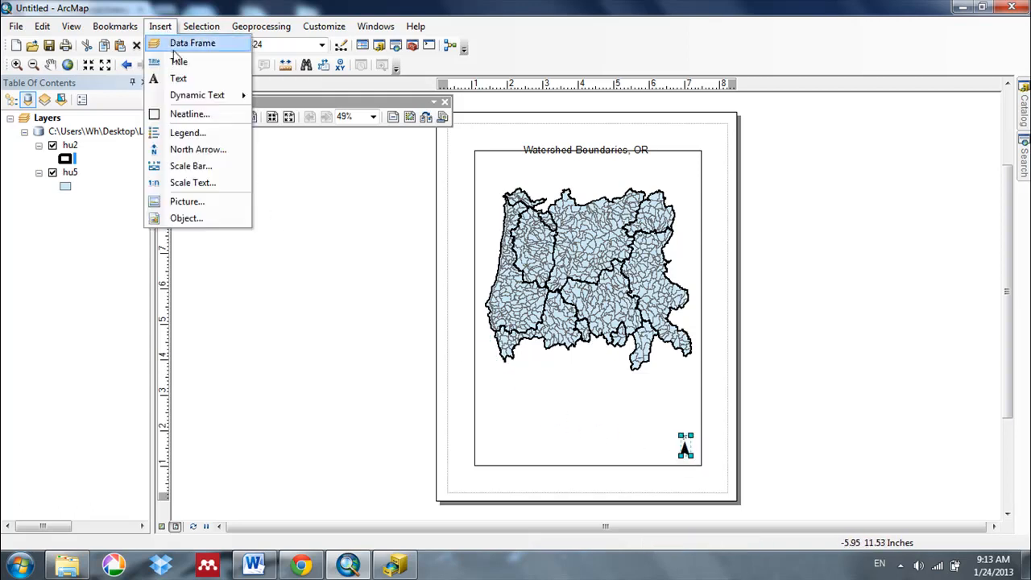
click(205, 166)
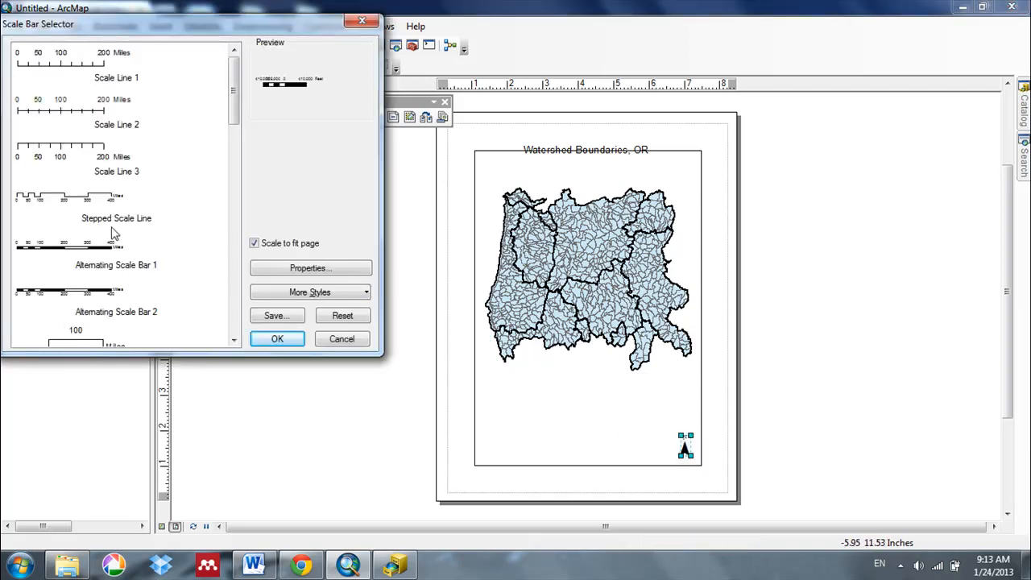
click(87, 74)
click(291, 340)
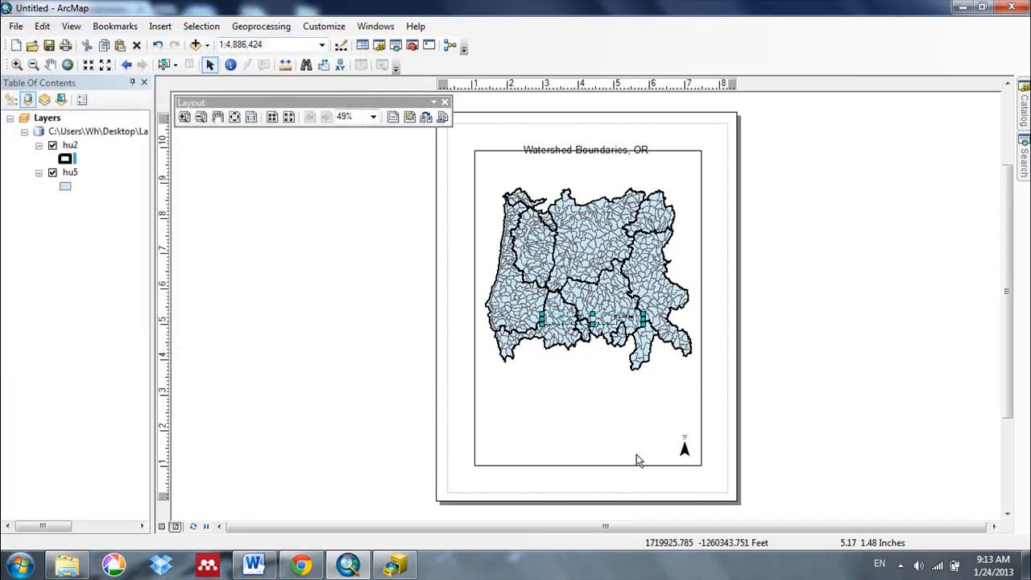
drag(572, 320, 527, 444)
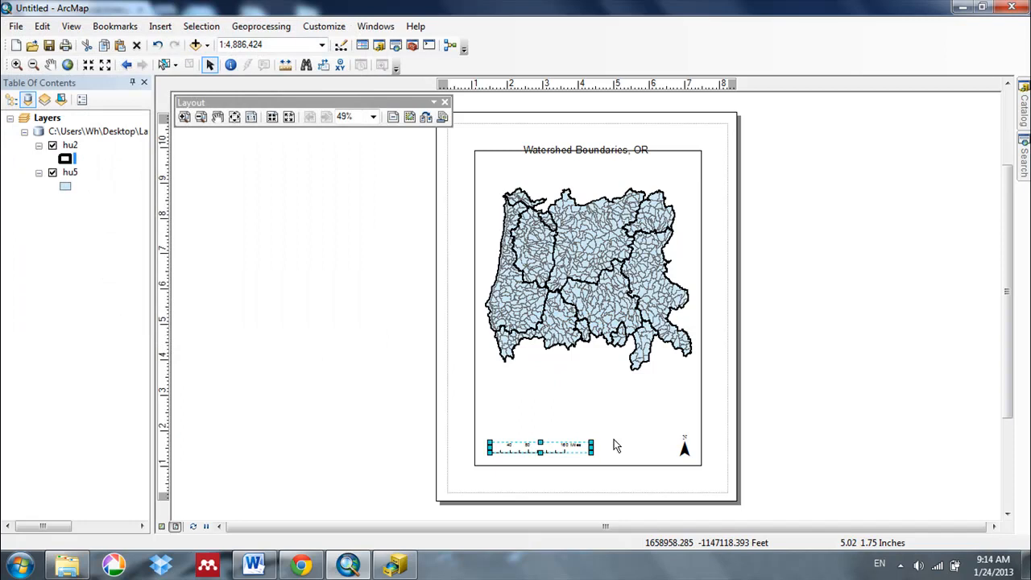
click(588, 149)
drag(587, 157, 596, 173)
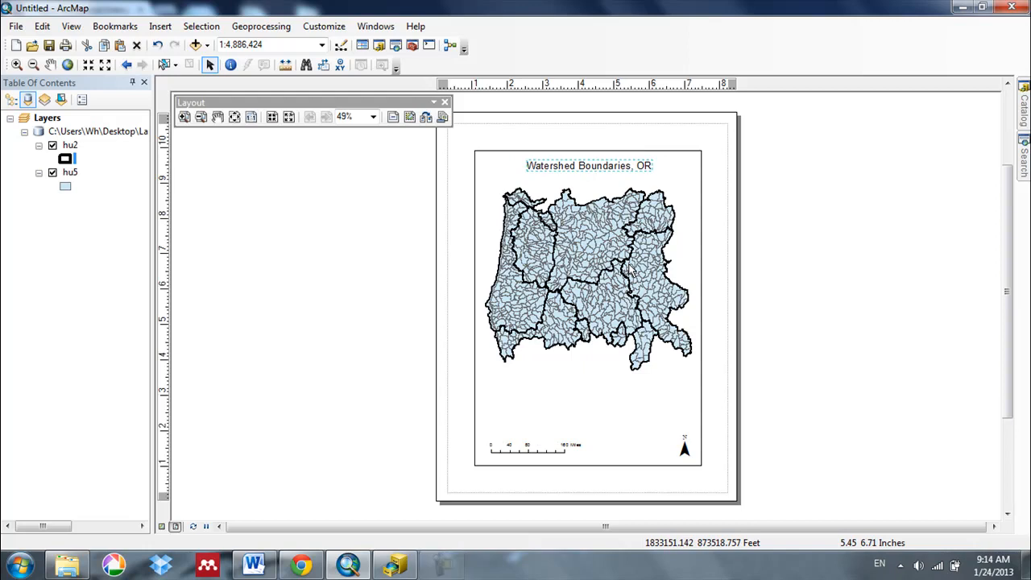
Review the file formats offered for exporting the map, leaving without exporting.
click(17, 27)
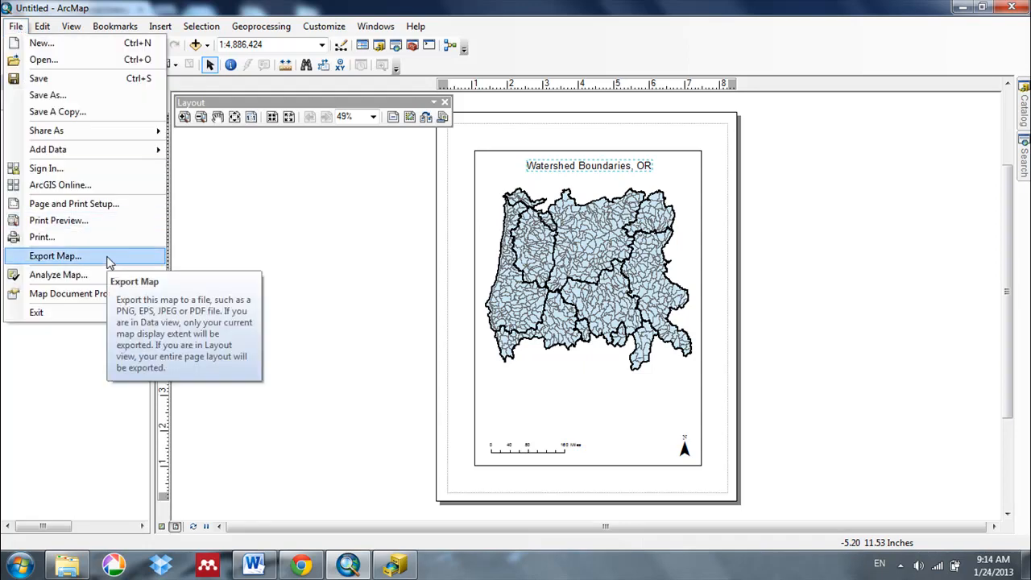
click(55, 256)
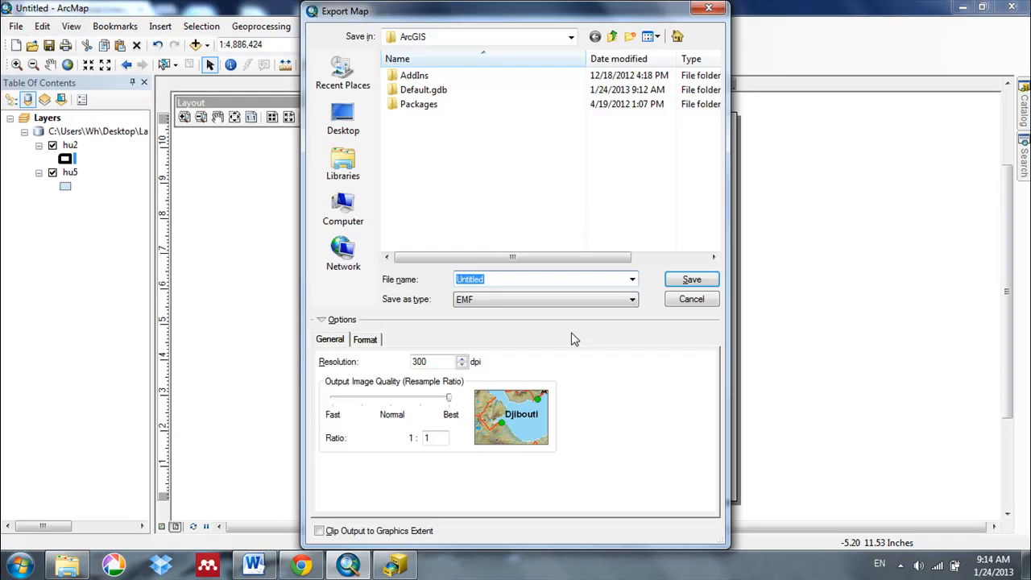
click(542, 300)
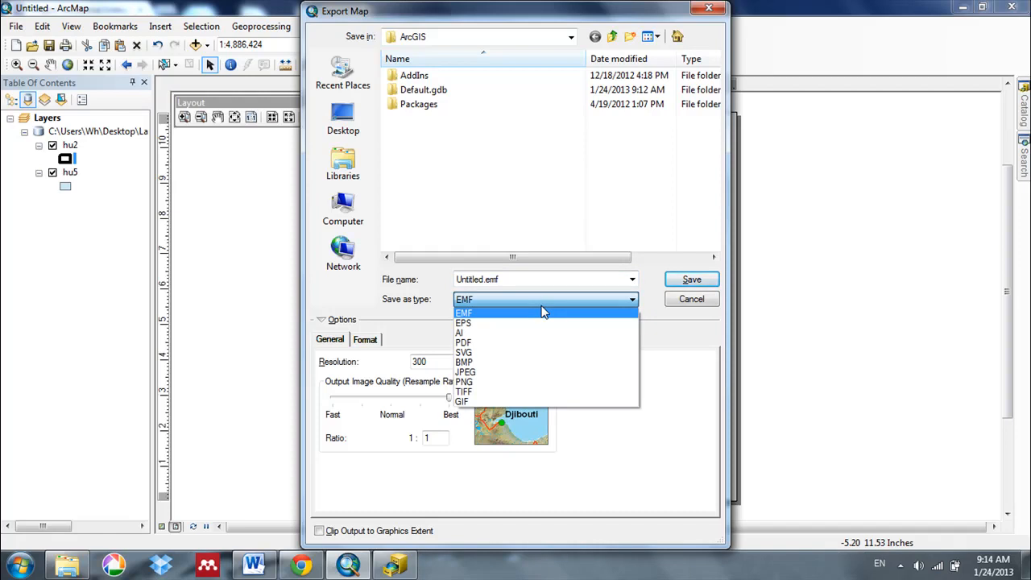
click(715, 312)
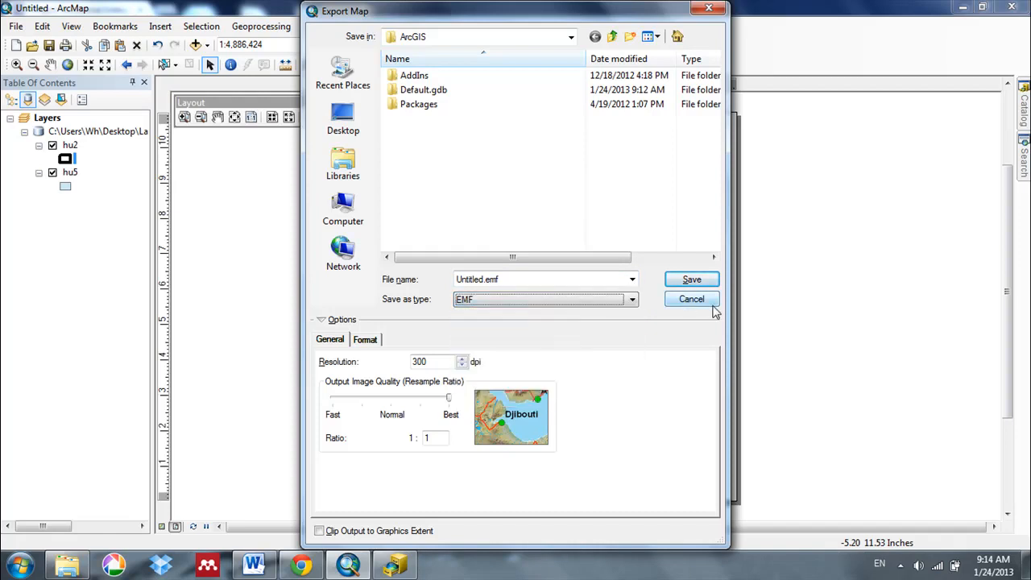
click(690, 299)
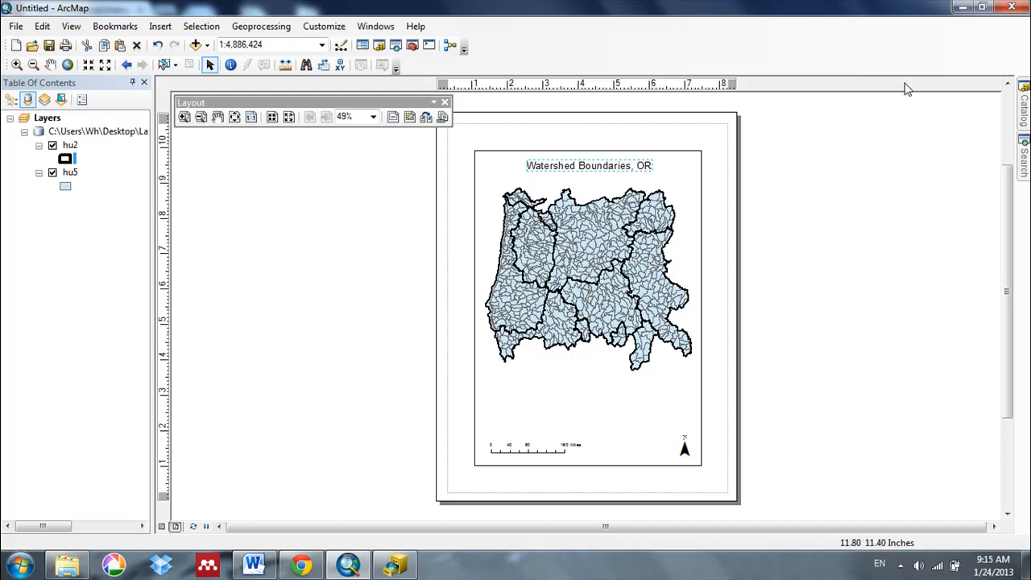
Close ArcMap and open the Regional Ecosystem Office GIS data page from its link in the Word lab document.
click(1011, 7)
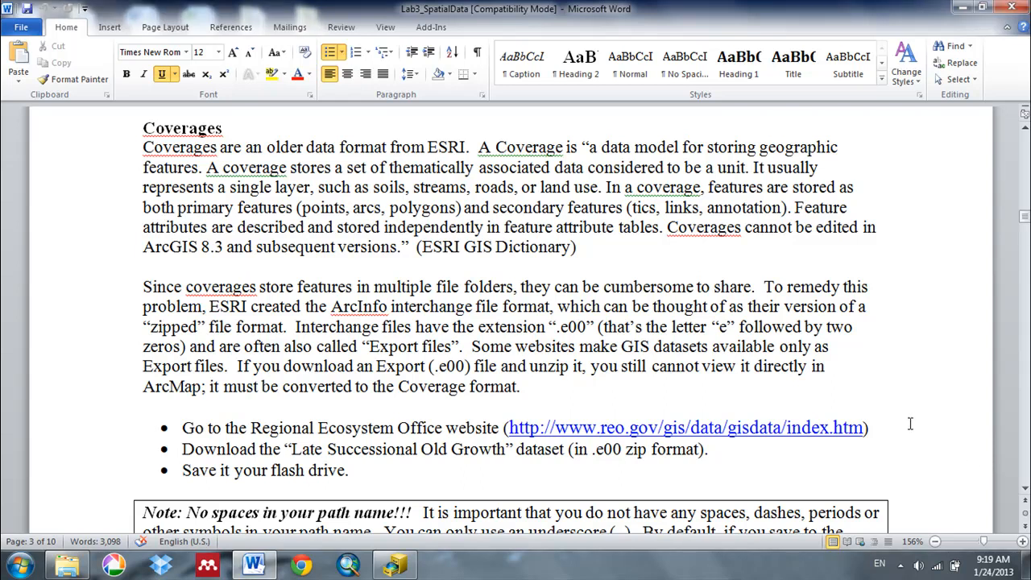
scroll(913, 421, down, 2)
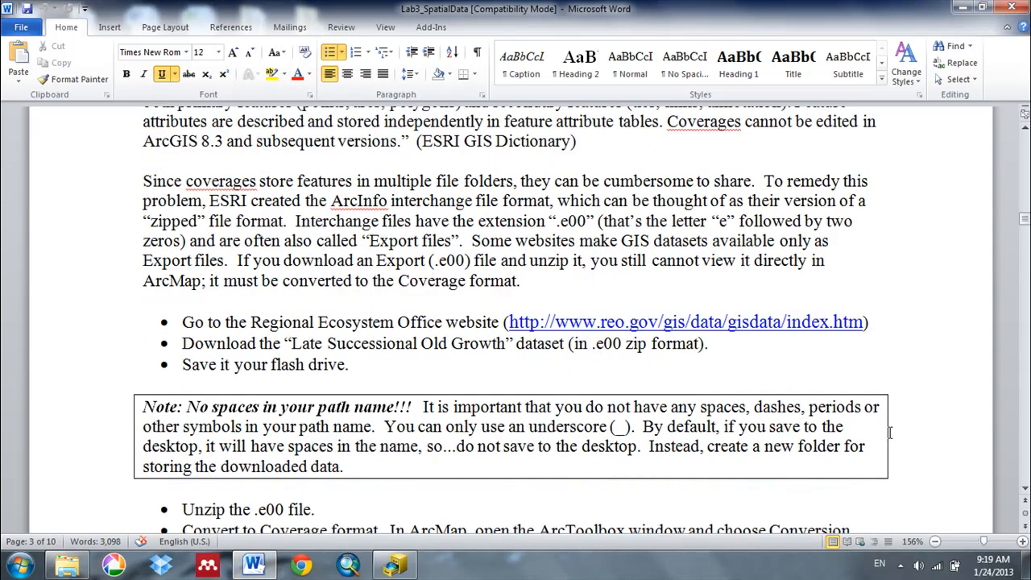
ctrl+click(774, 323)
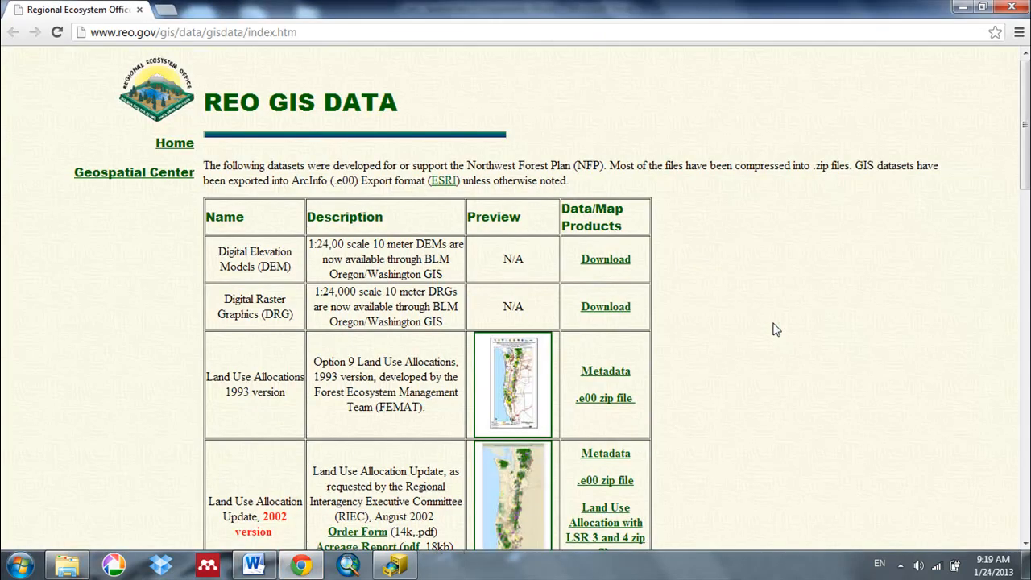
Find the Late Successional Old Growth dataset, open its metadata in a new browser tab and review the data dictionary.
scroll(773, 330, down, 3)
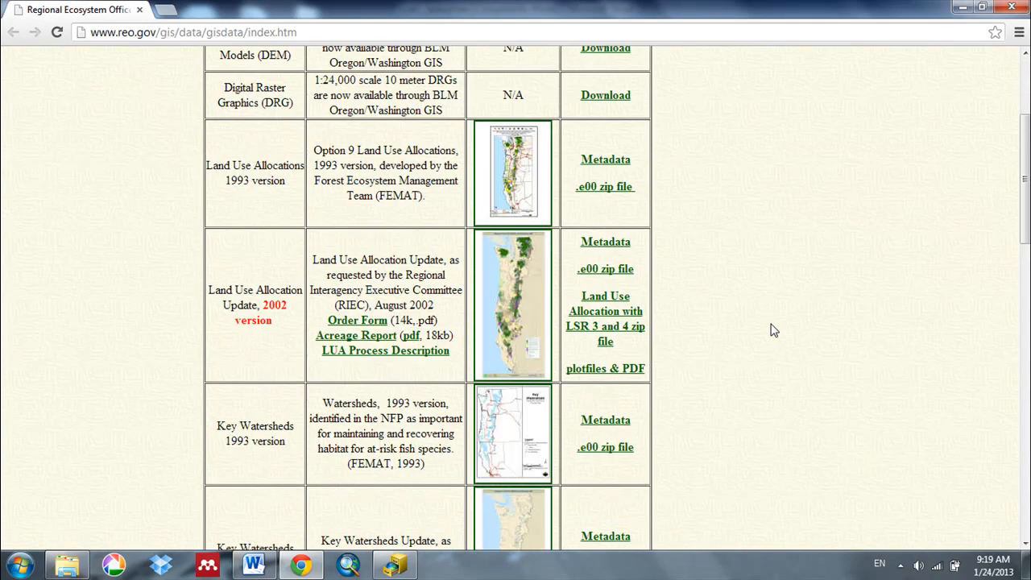
scroll(773, 330, down, 6)
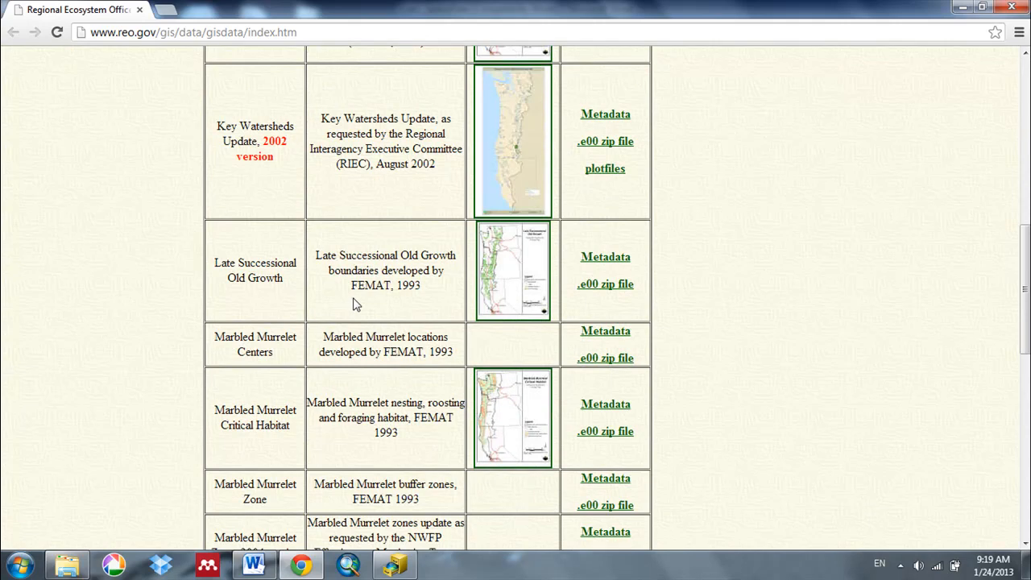
right_click(605, 262)
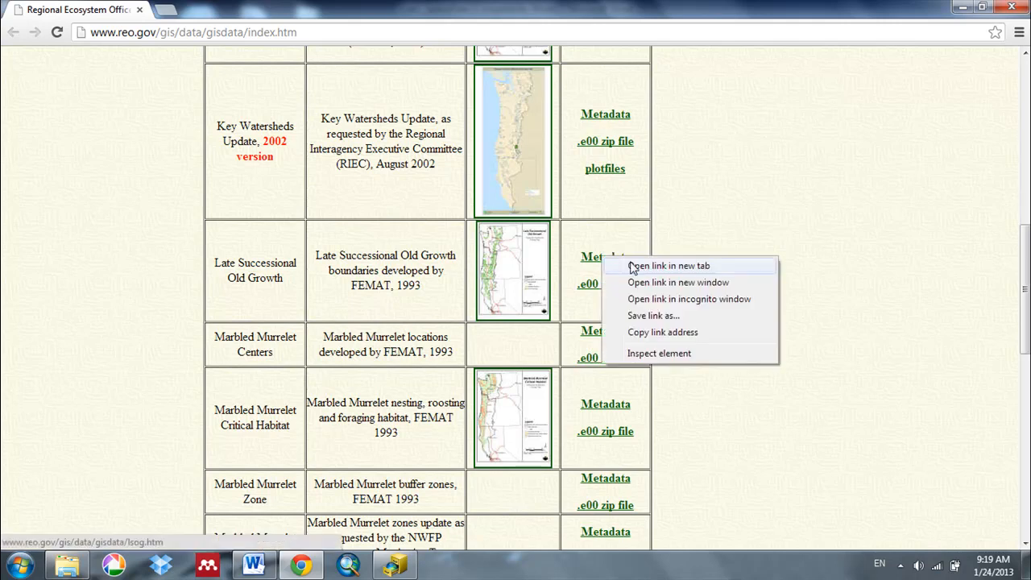
click(642, 268)
key(ctrl+Tab)
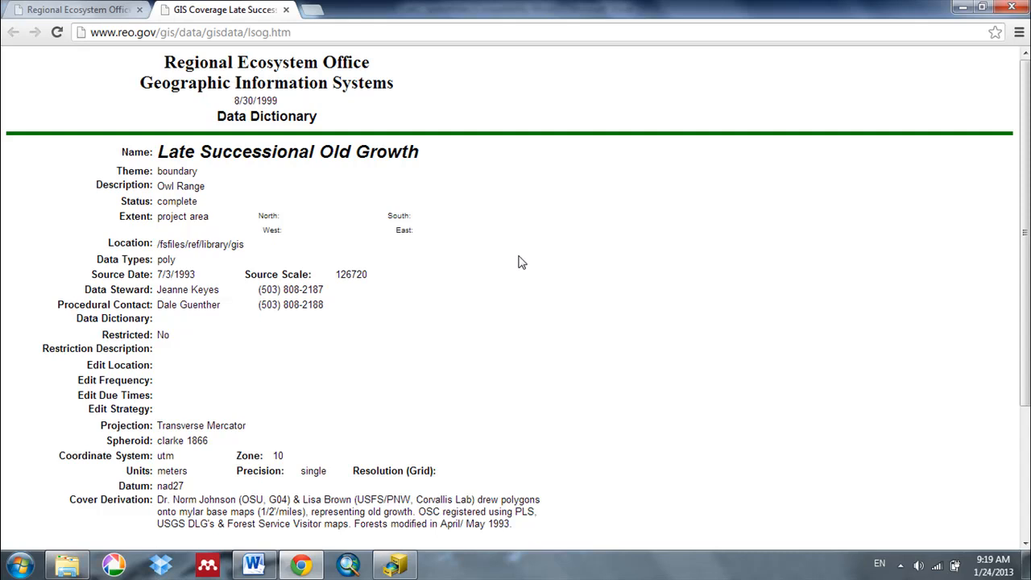
scroll(521, 262, down, 3)
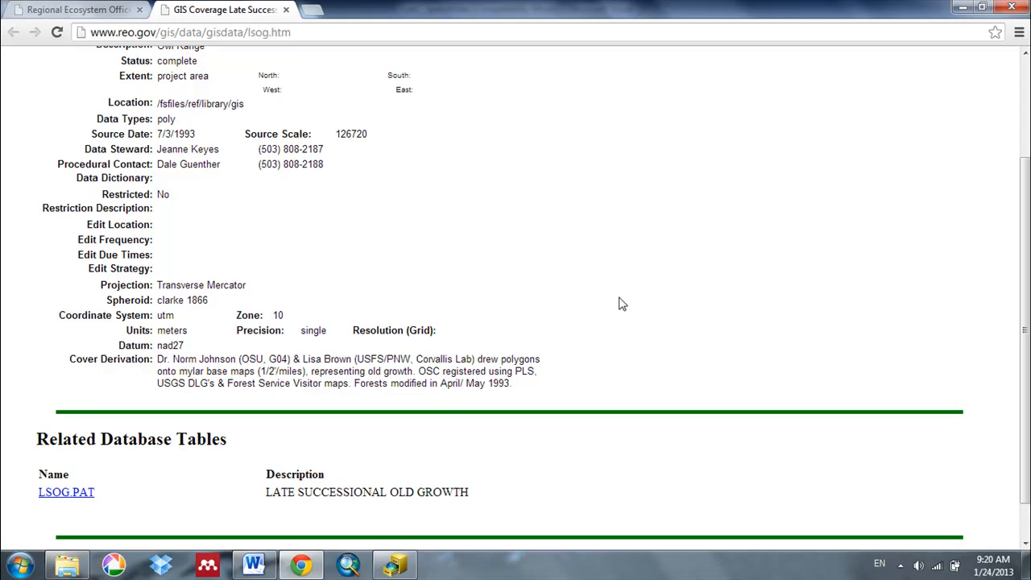
Download the Late Successional Old Growth .e00 zip file from the REO GIS data page and view the archive's contents.
click(74, 11)
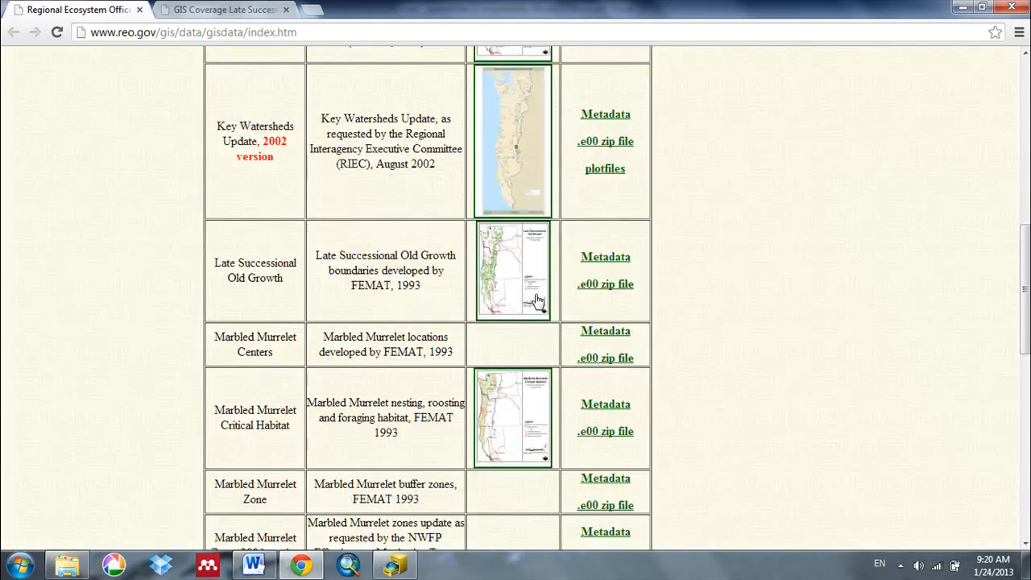
click(614, 295)
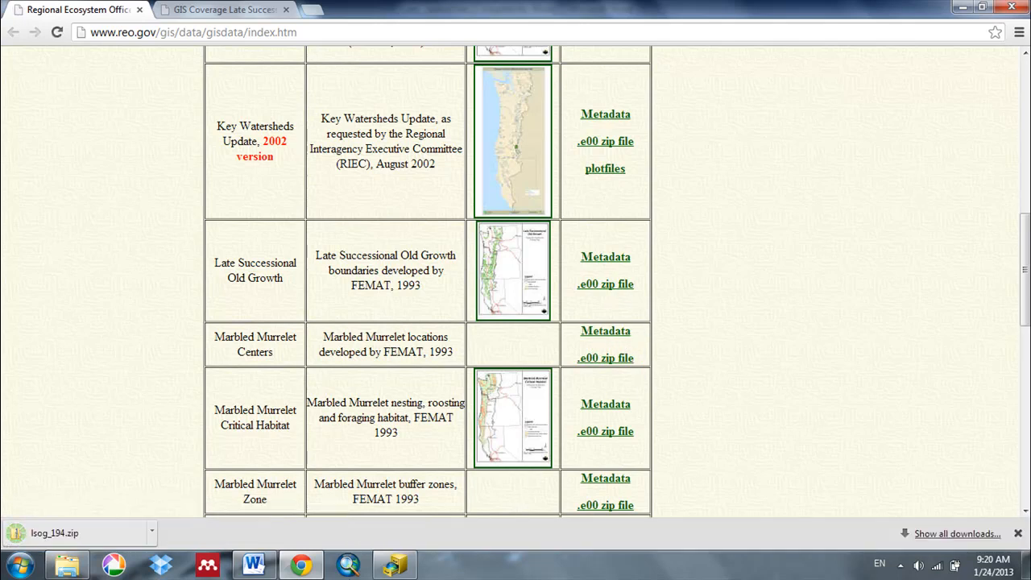
click(151, 541)
click(152, 453)
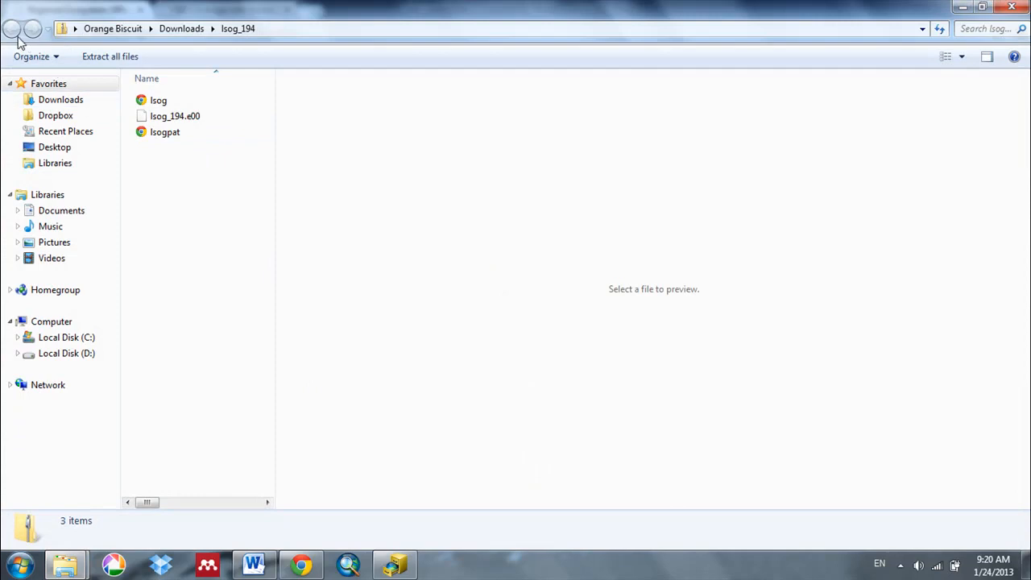
click(147, 103)
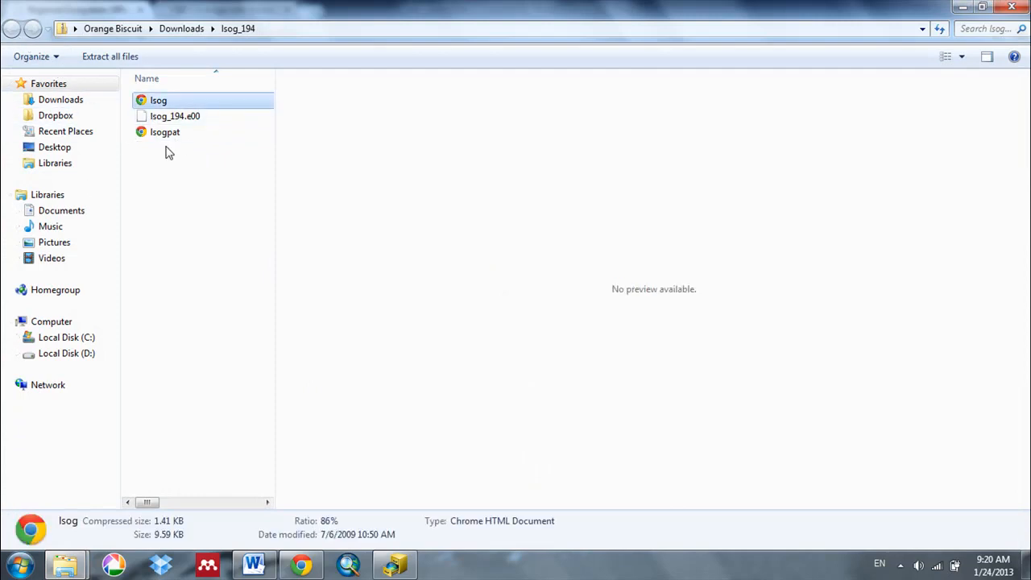
Copy the lsog_194 zip from the Downloads folder into the Lab_3_Working folder on the Desktop.
key(alt+Up)
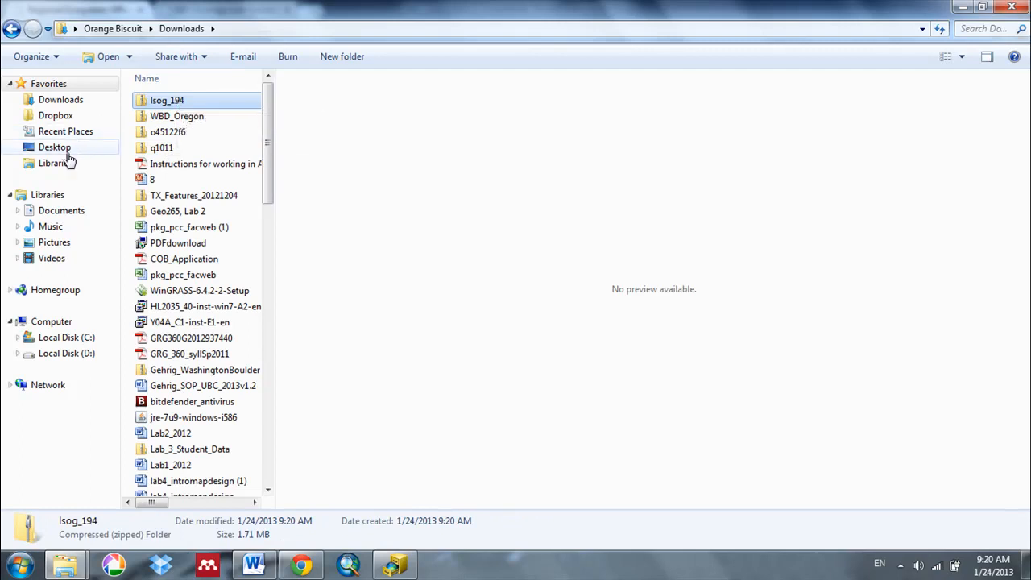
right_click(176, 99)
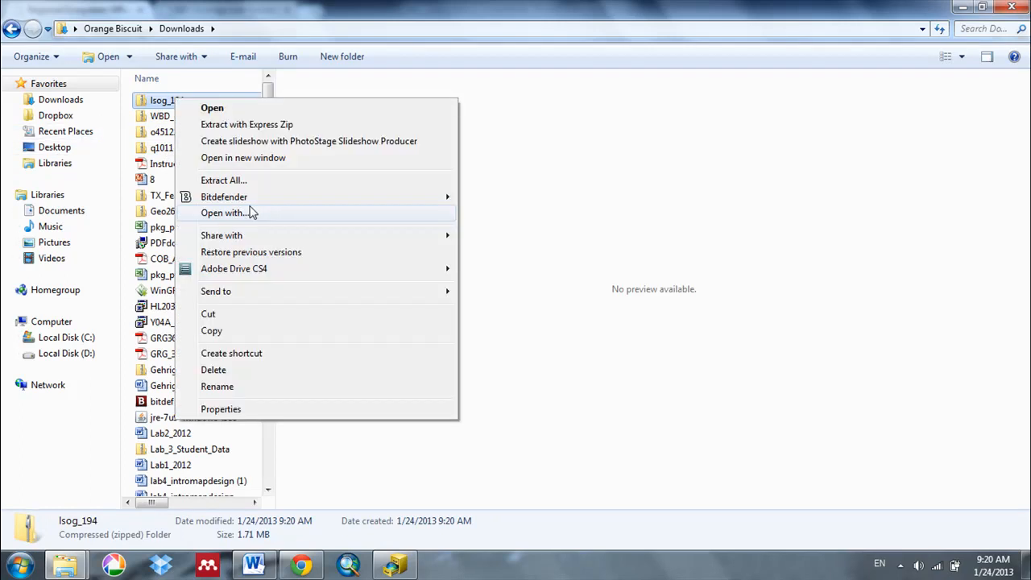
click(211, 330)
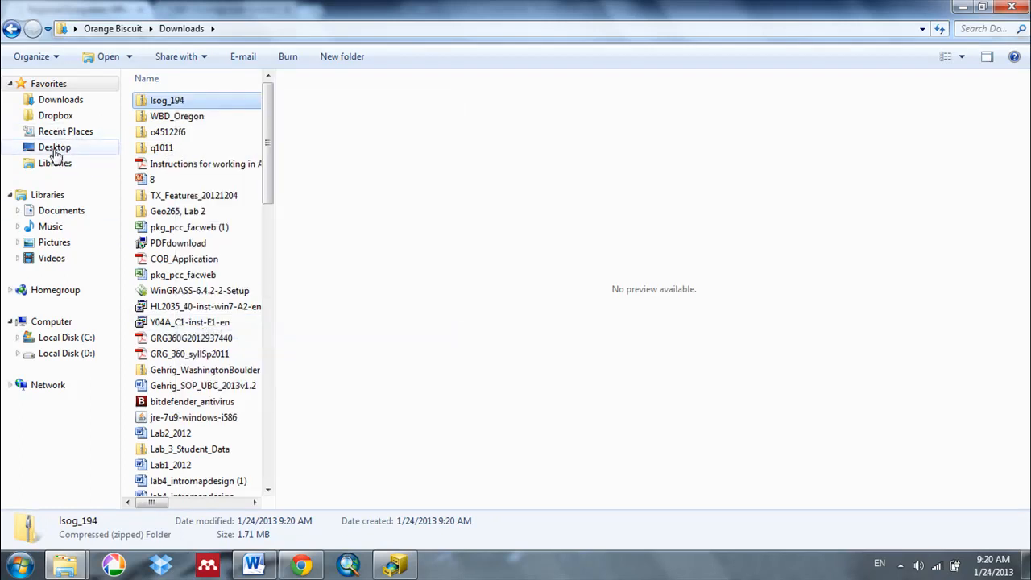
click(53, 147)
drag(269, 164, 260, 306)
click(159, 222)
double_click(159, 221)
right_click(217, 200)
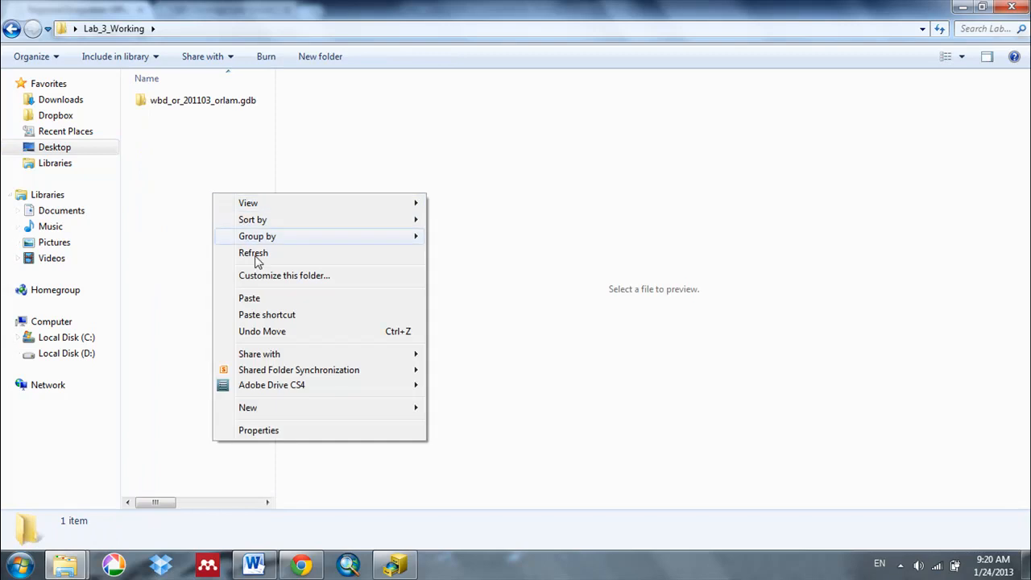
click(258, 299)
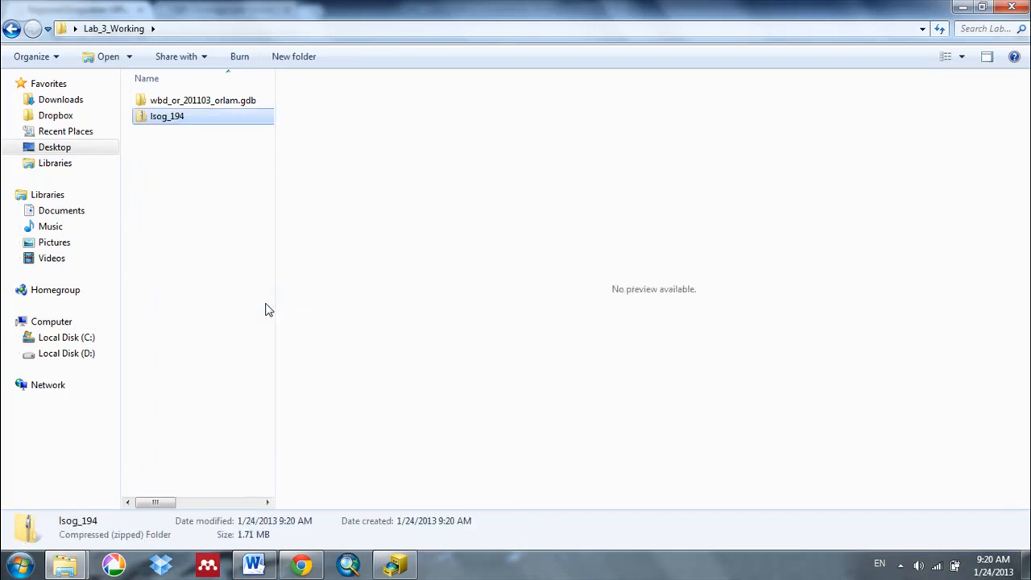
Extract the zipped lsog_194 archive into a folder inside Lab_3_Working.
right_click(164, 120)
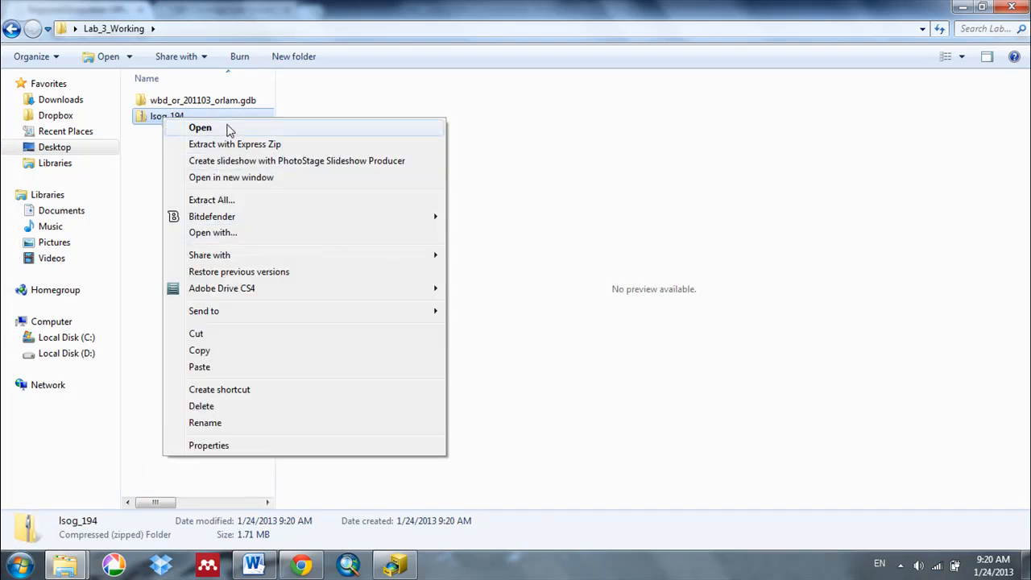
click(256, 201)
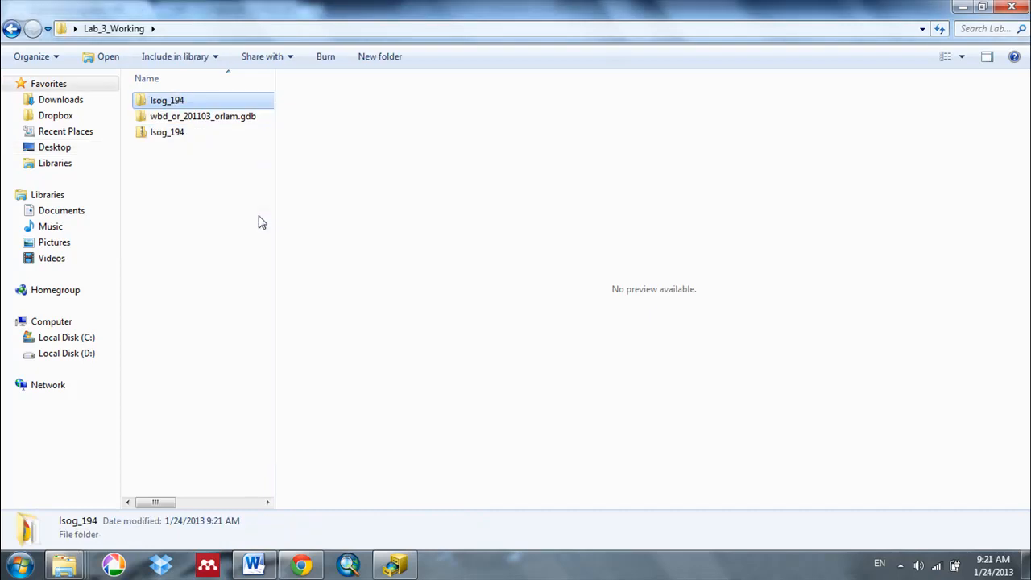
right_click(170, 139)
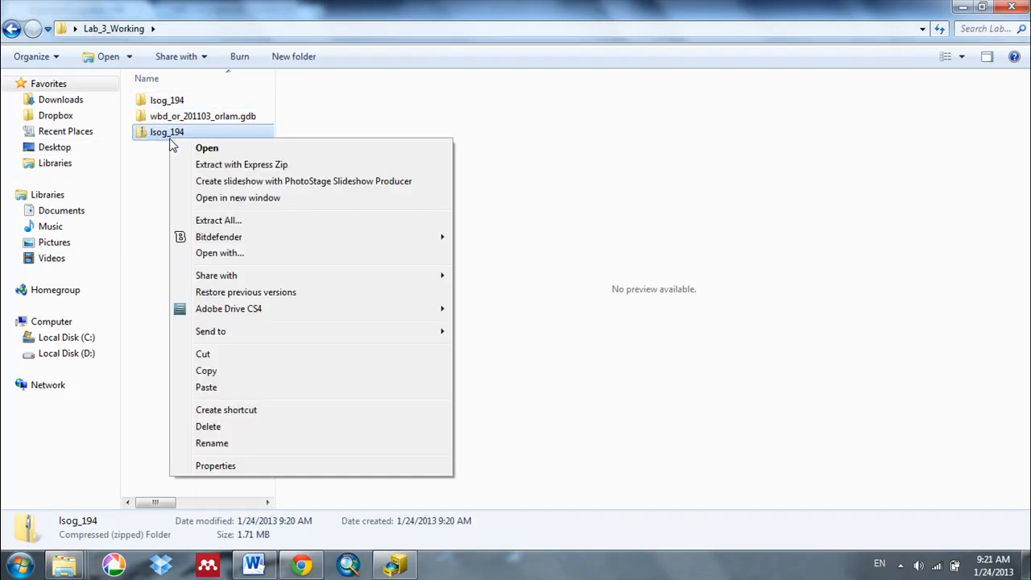
click(156, 223)
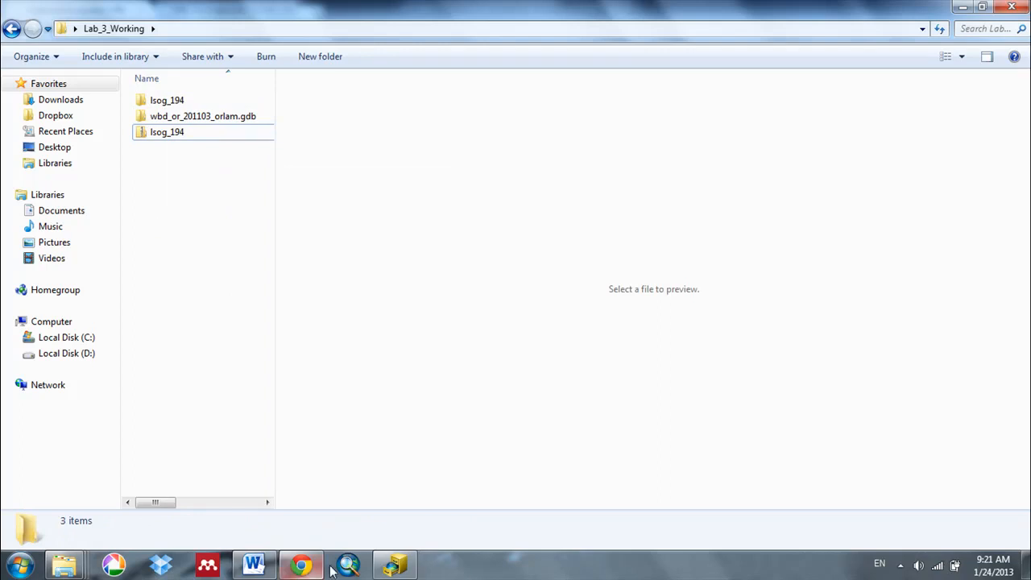
Switch to ArcMap, show ArcToolbox and expand the To Coverage toolset under Conversion Tools.
click(389, 566)
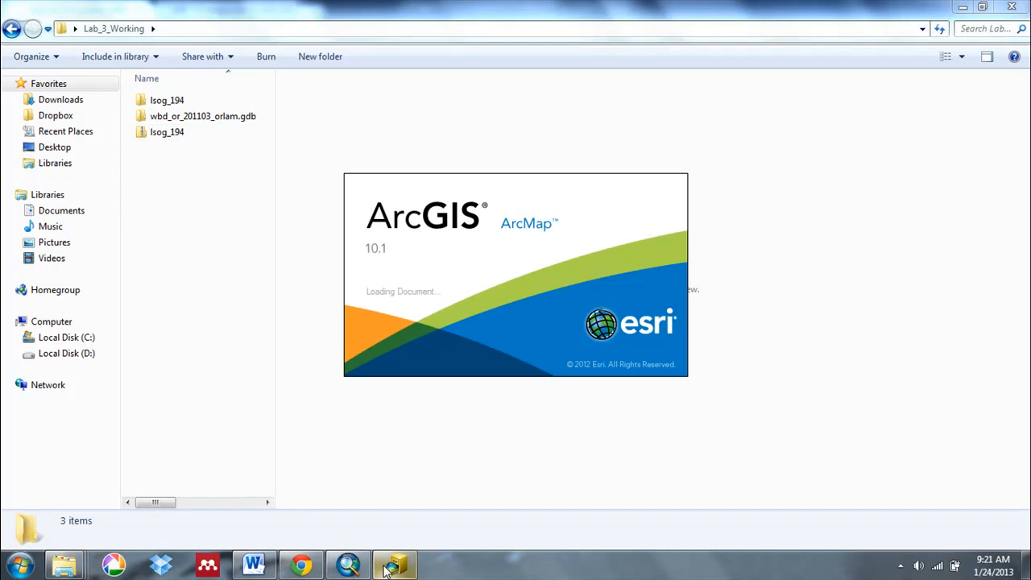
mouse_move(396, 568)
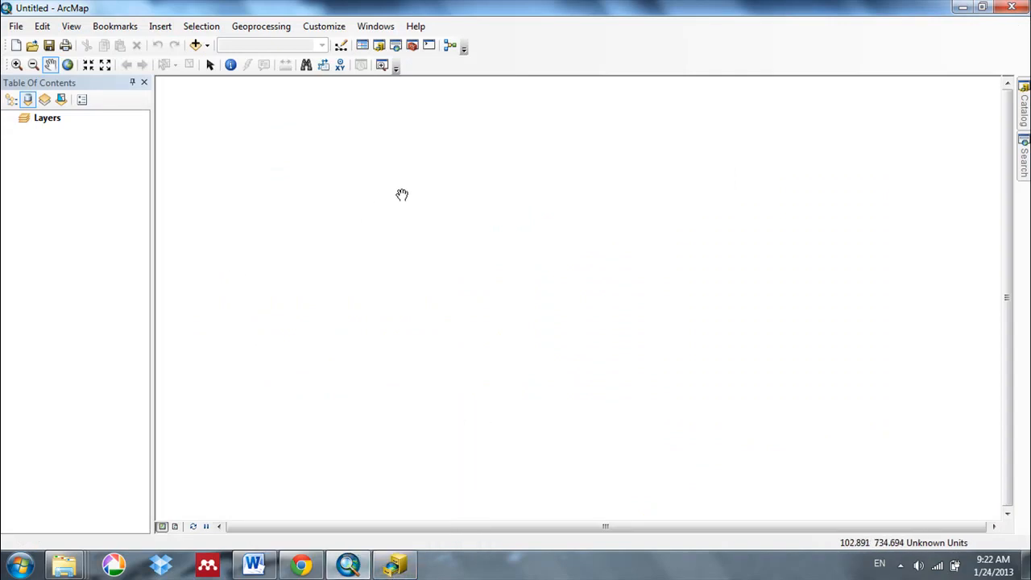
click(412, 54)
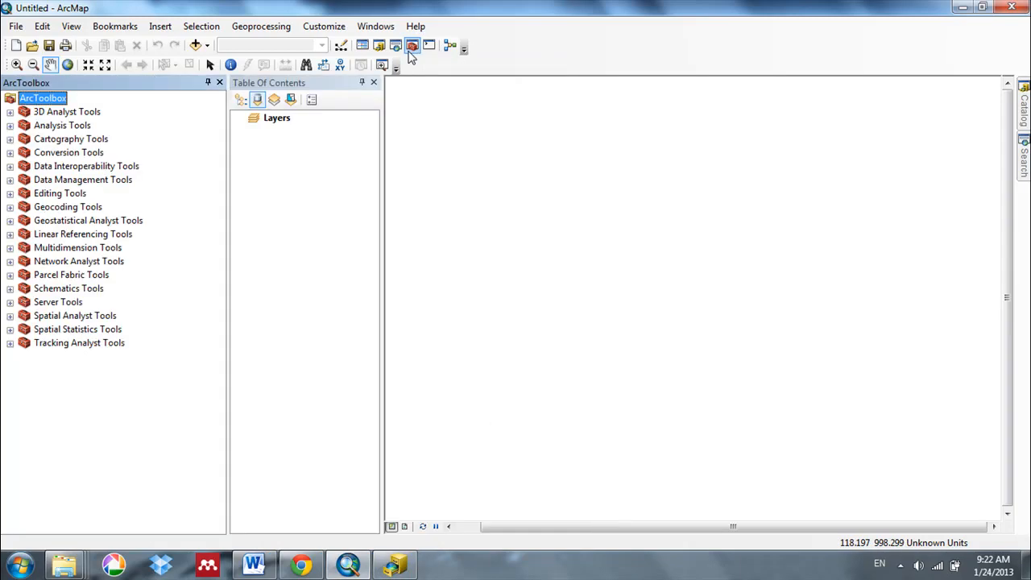
double_click(66, 154)
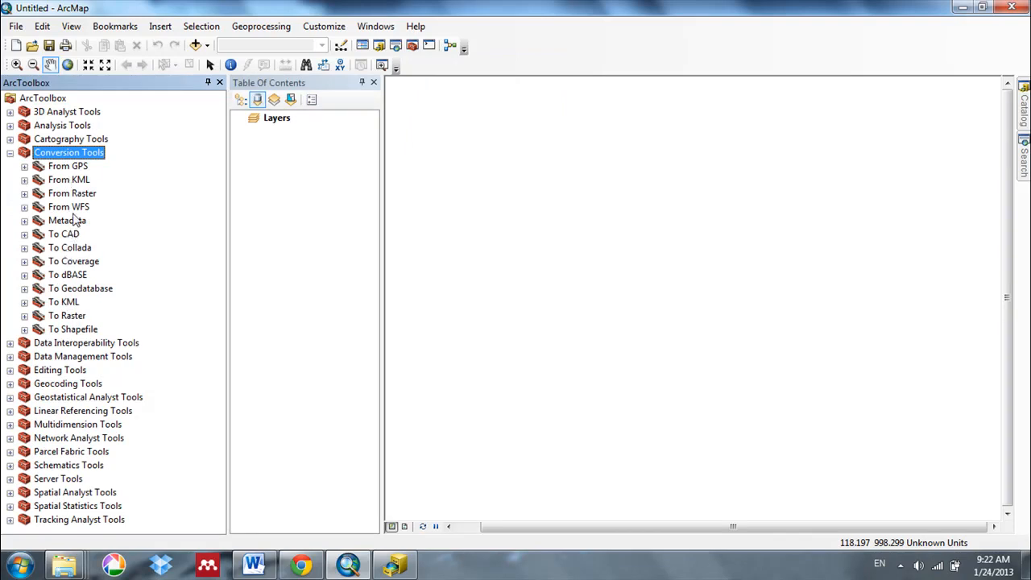
double_click(73, 261)
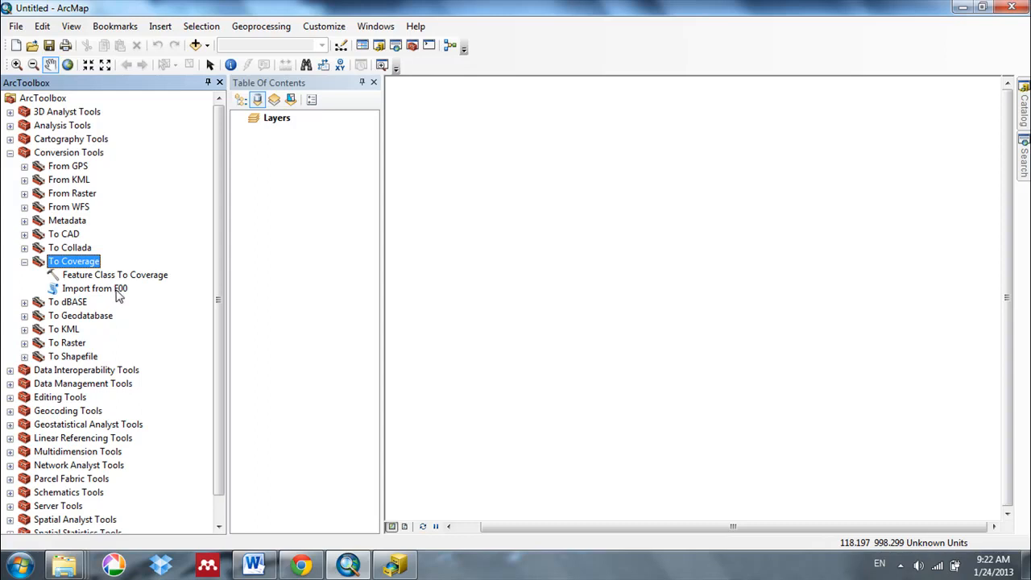
Search ArcMap's local tools and data for "import from e00".
click(1027, 170)
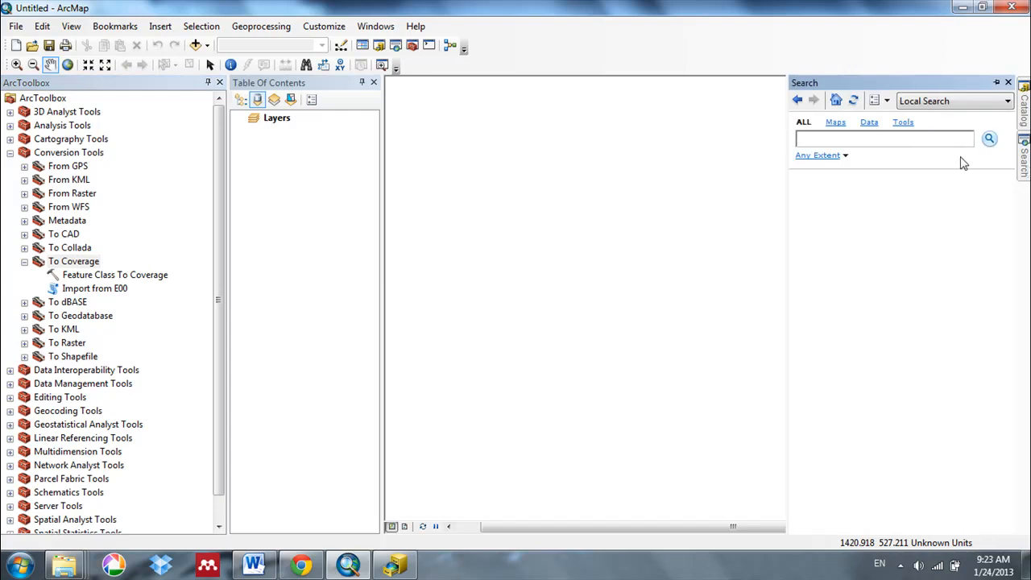
text(import from e00)
key(Return)
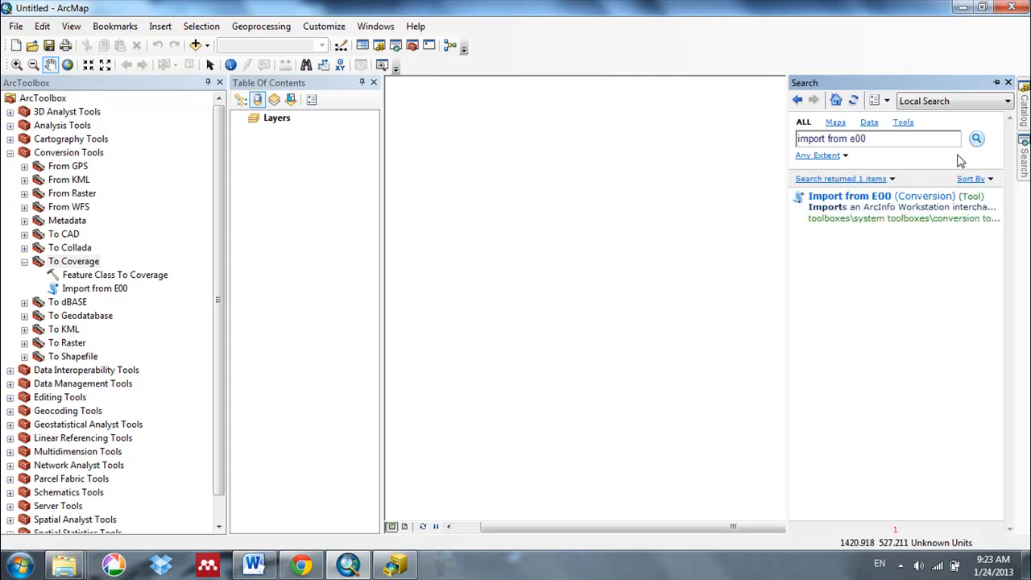
Review the Import from E00 tool's item description, including its usage, syntax parameters and script examples, and close it.
click(938, 202)
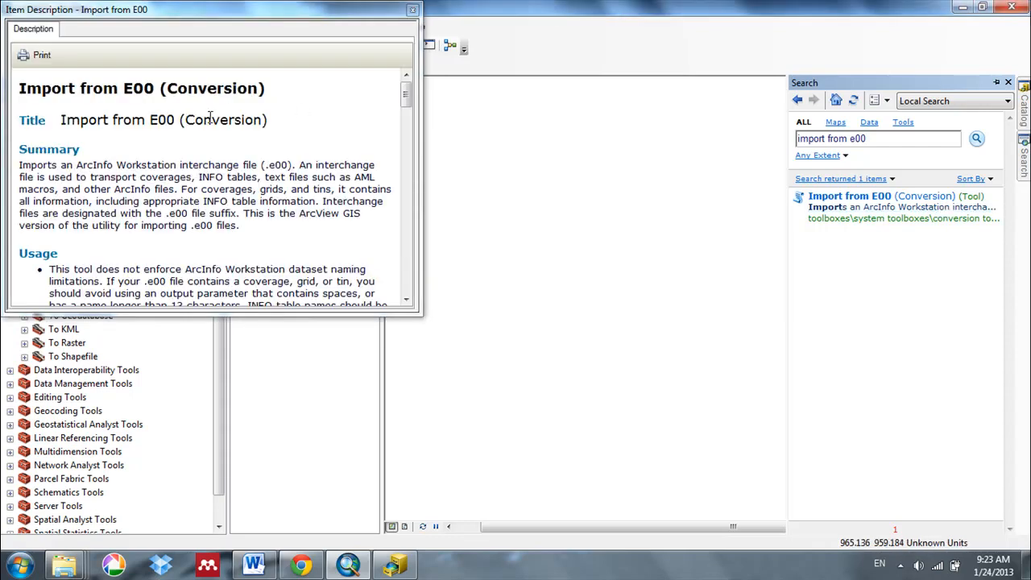
scroll(215, 117, down, 6)
scroll(215, 117, down, 5)
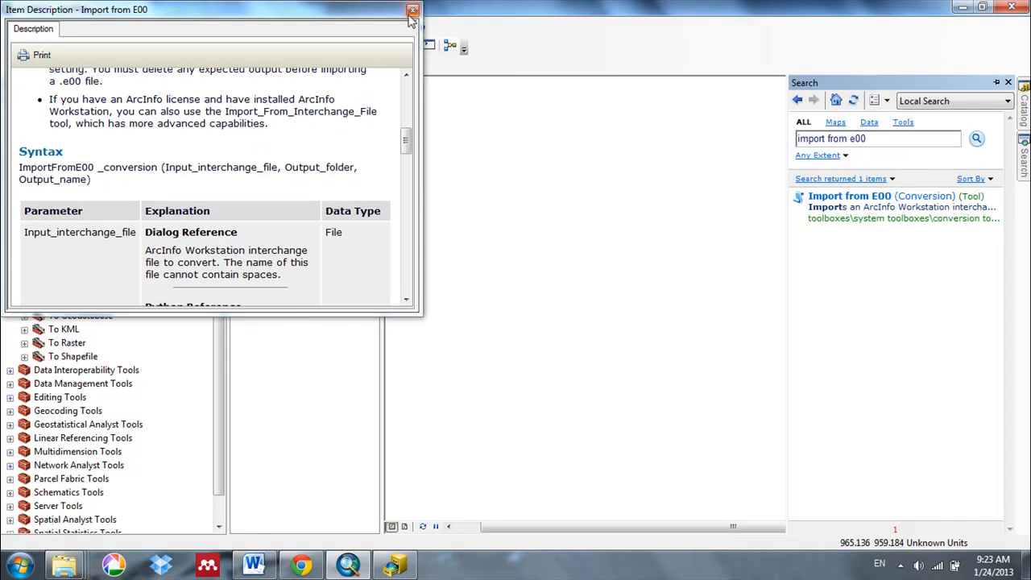
scroll(266, 156, down, 5)
scroll(266, 155, up, 3)
scroll(266, 159, down, 15)
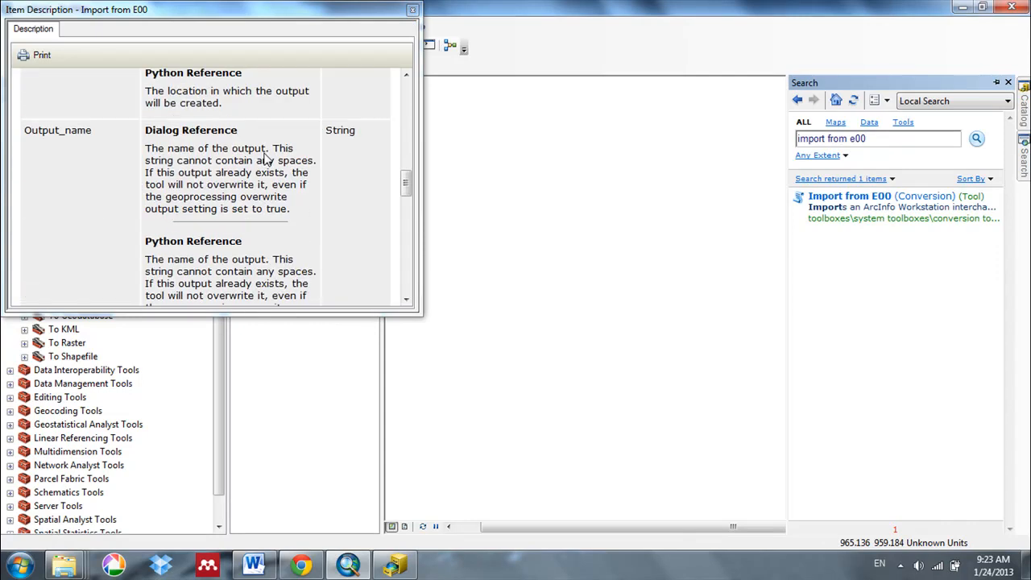
scroll(267, 158, down, 5)
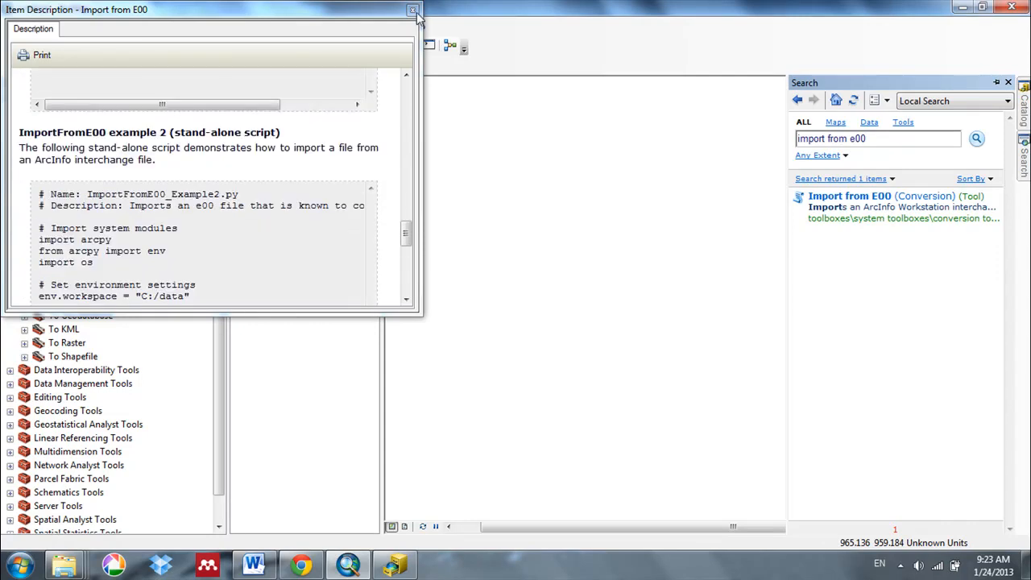
click(412, 10)
Open the Import from E00 tool and choose lsog_194.e00 from Lab_3_Working\lsog_194 as the input interchange file.
click(830, 197)
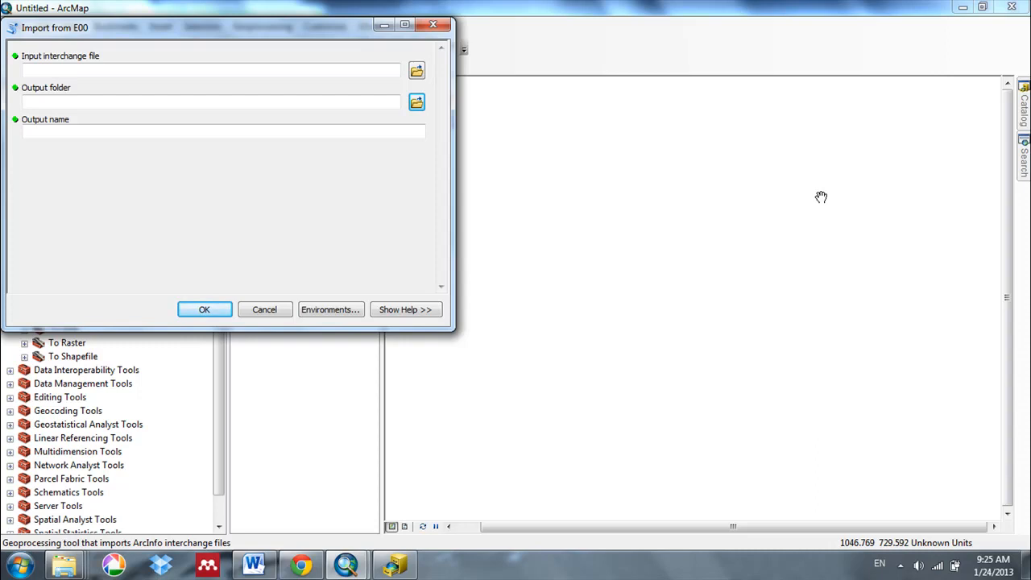
click(417, 71)
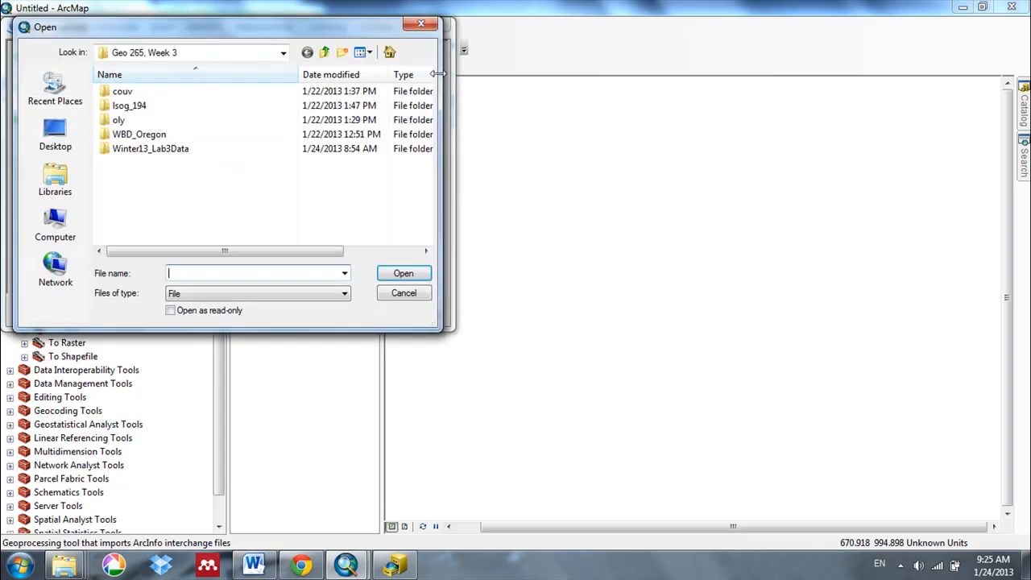
double_click(121, 106)
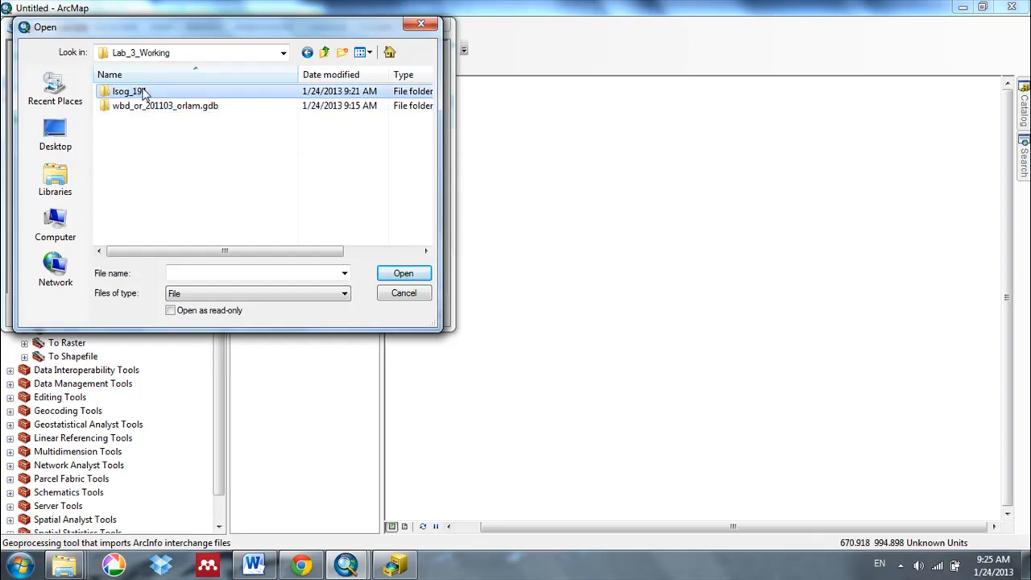
double_click(137, 93)
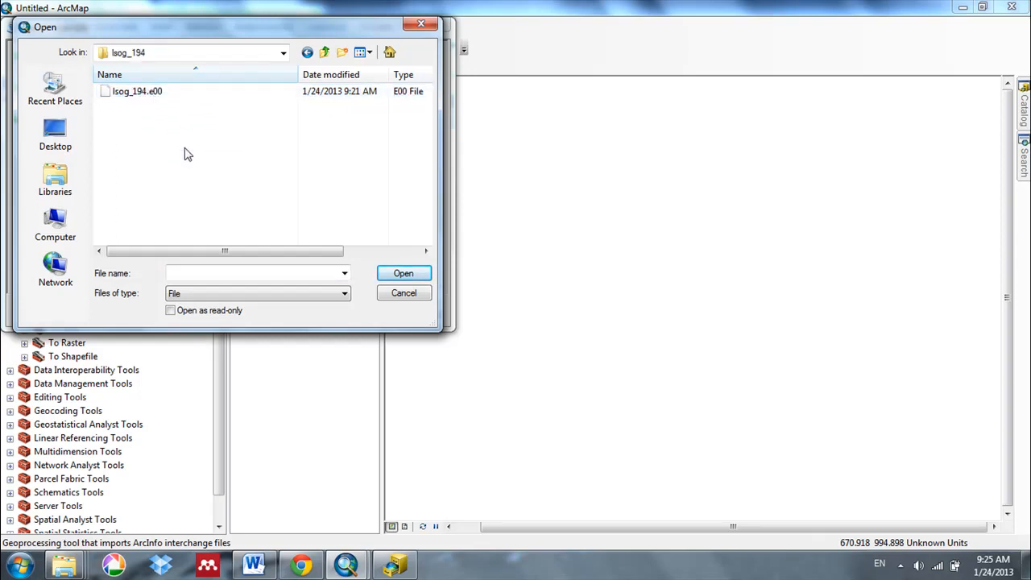
double_click(147, 93)
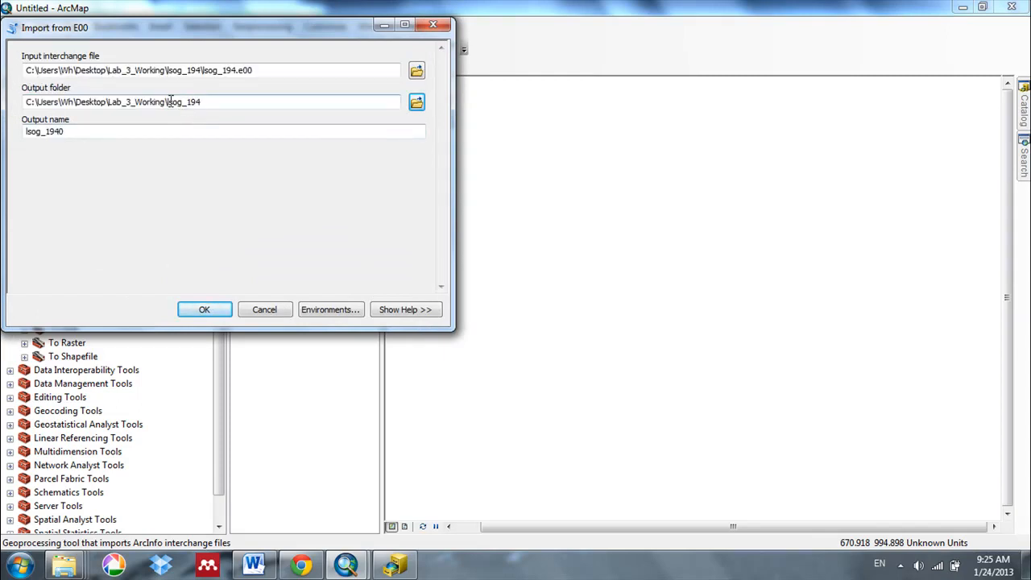
Try to set the output folder to late_forests inside Lab_3_Working.
drag(169, 102, 457, 127)
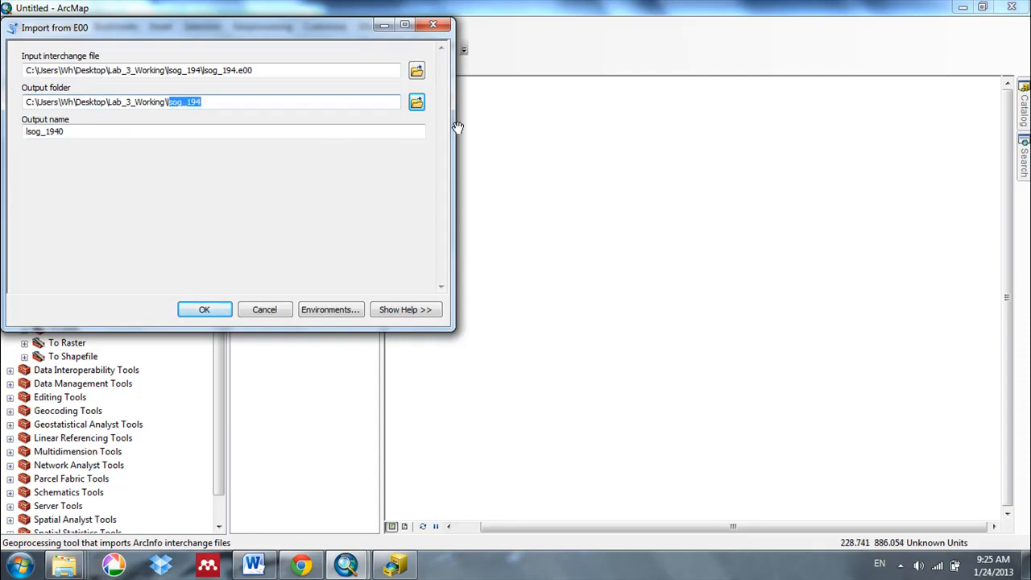
text(arte)
click(111, 132)
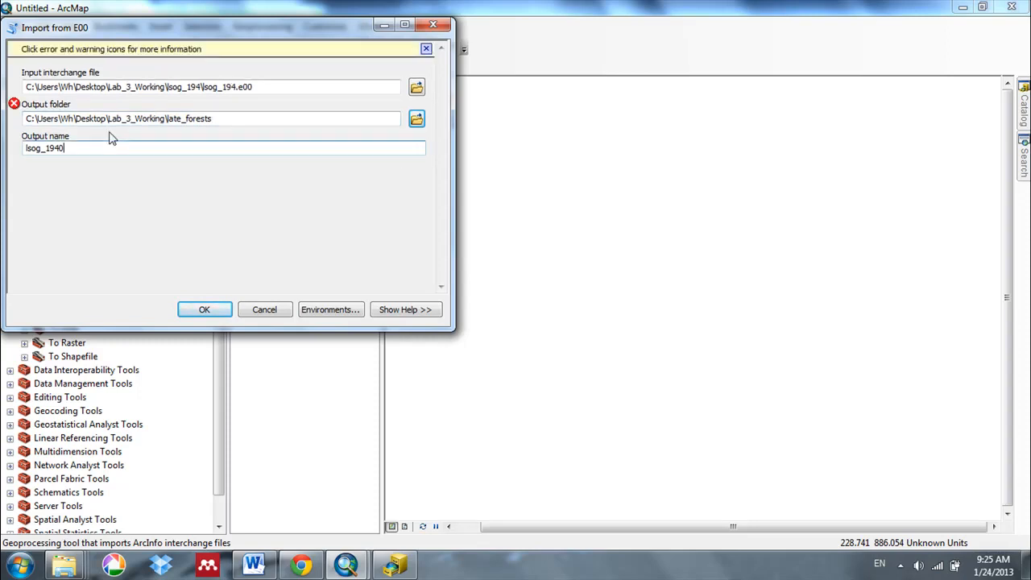
Set the output name to late_forests, keeping lsog_194 as the output folder, and run the E00 import.
drag(26, 148, 153, 177)
text(late_forests)
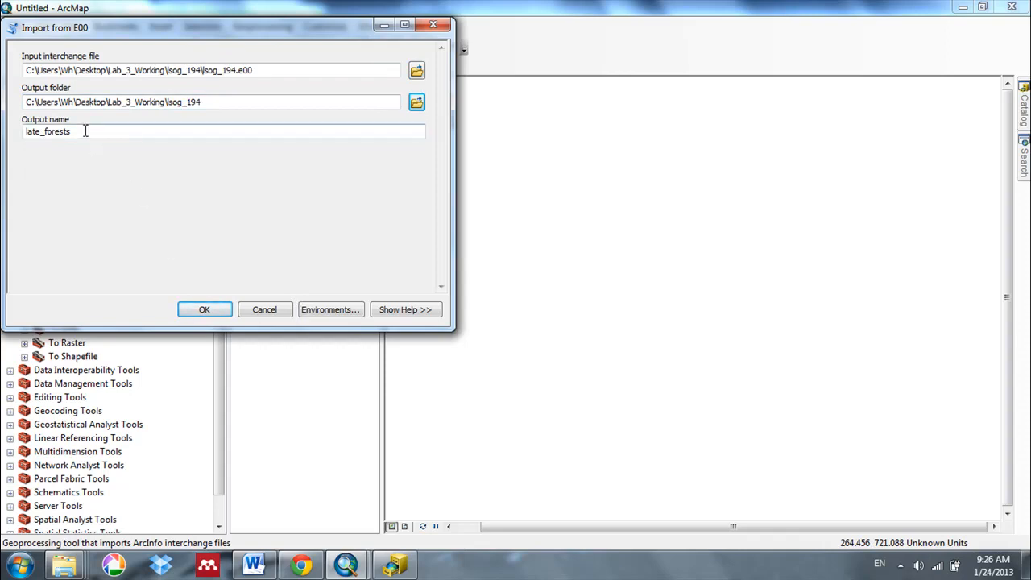
drag(86, 130, 26, 117)
click(193, 118)
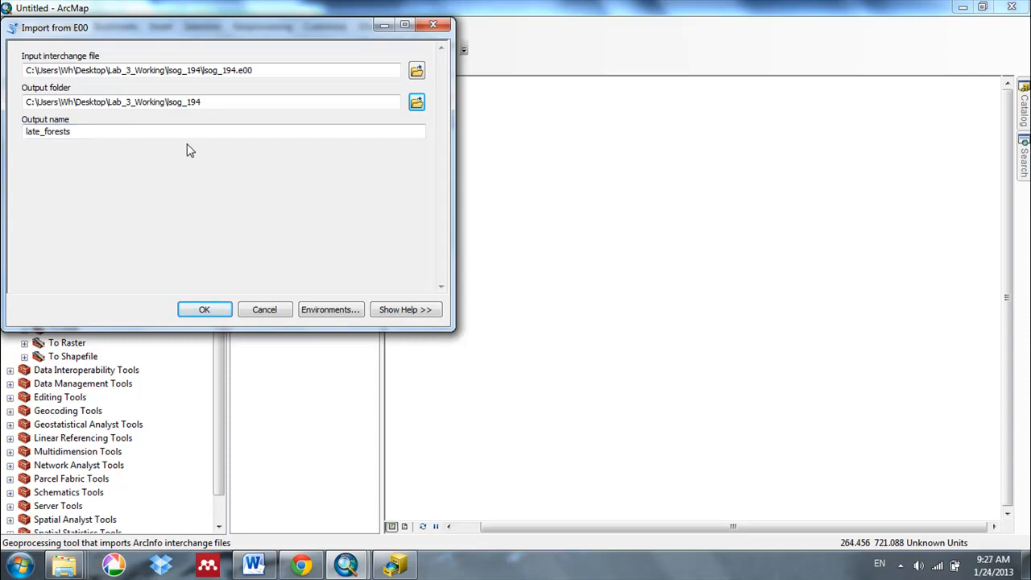
click(226, 313)
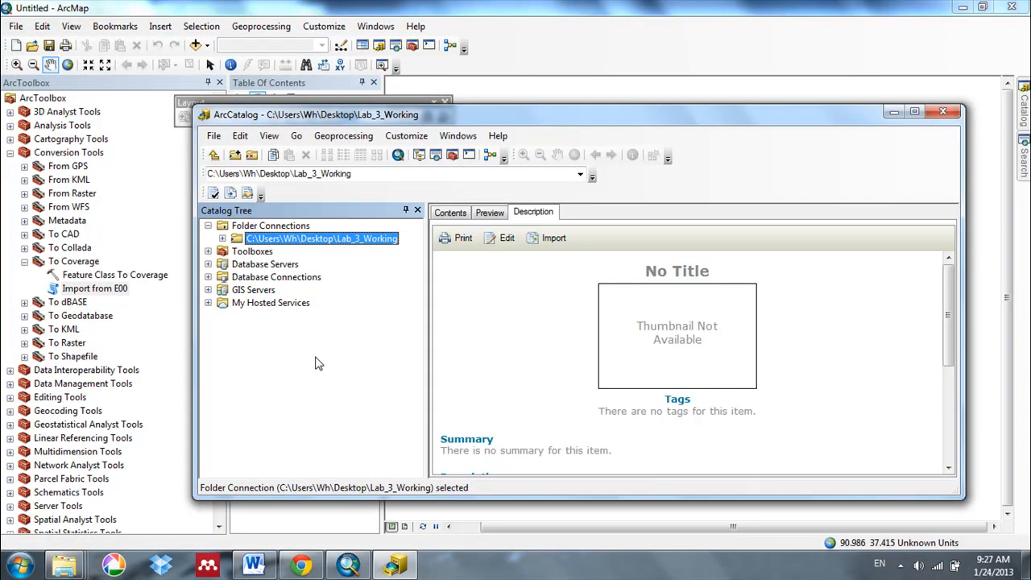
Refresh the Lab_3_Working connection in ArcCatalog and expand the lsog_194 folder to check for the imported coverage.
click(223, 238)
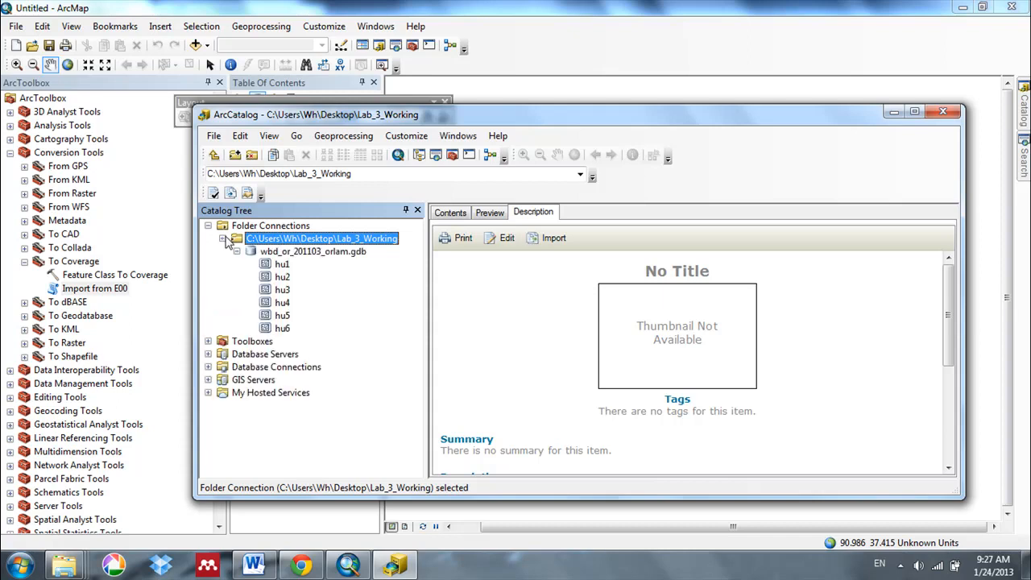
click(269, 136)
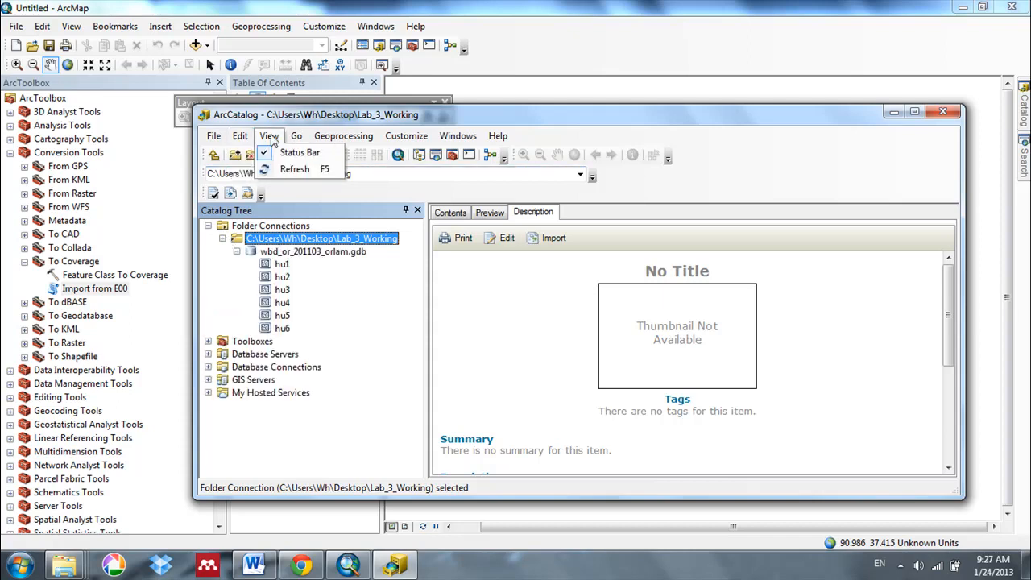
click(294, 169)
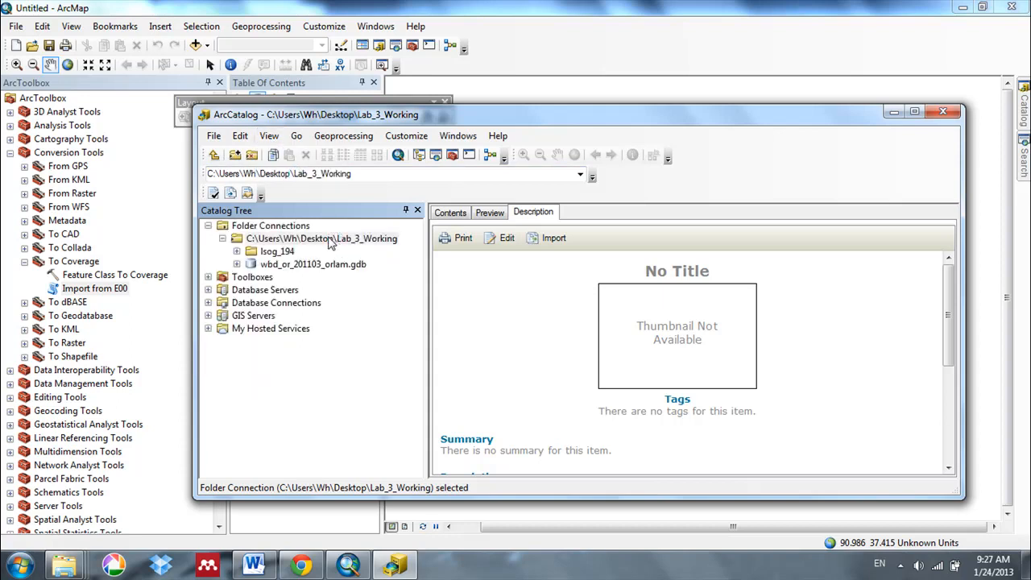
click(237, 251)
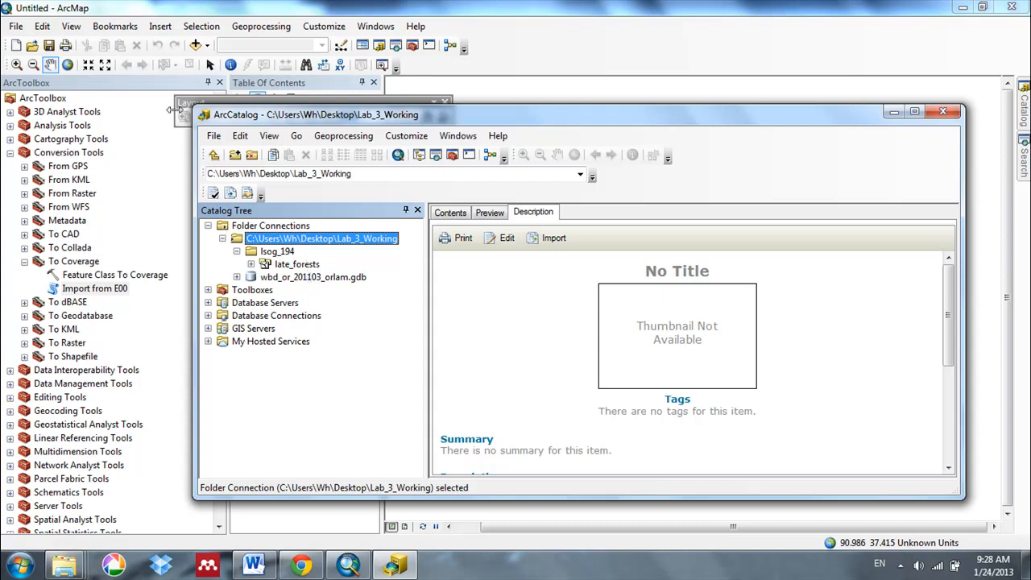
Return to ArcMap and close the ArcToolbox window.
click(147, 117)
click(220, 83)
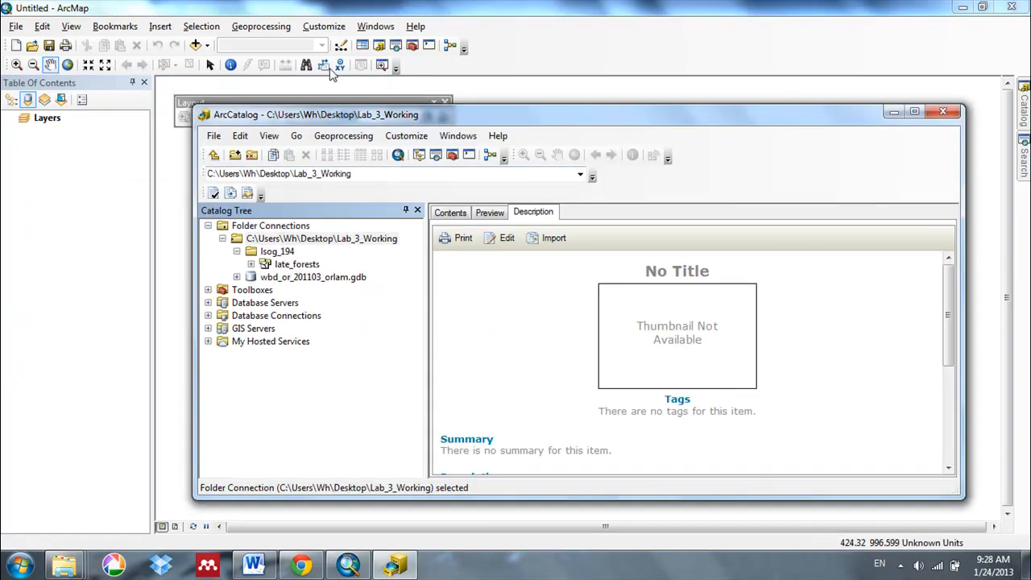
click(56, 196)
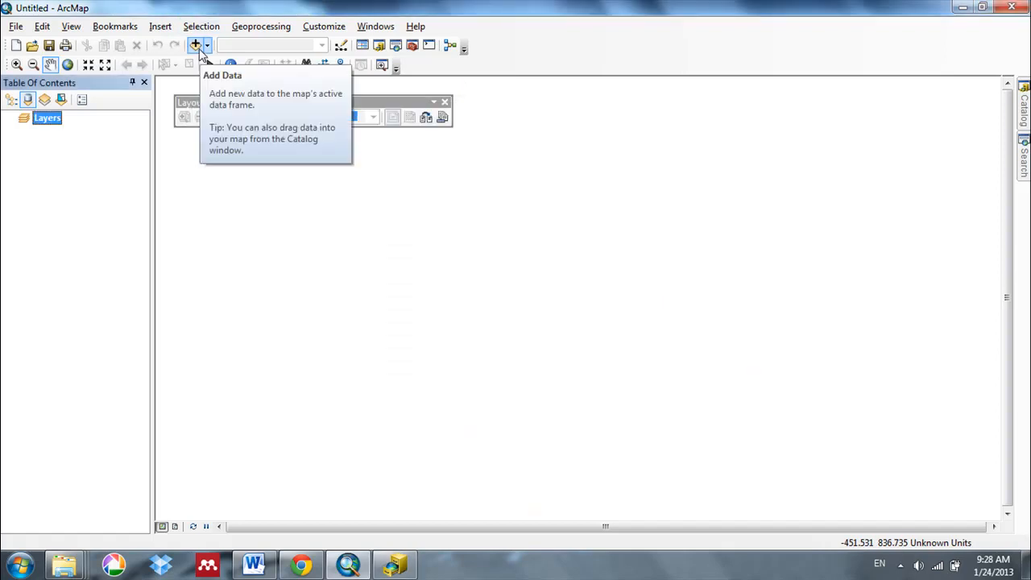
Add the late_forests coverage from Lab_3_Working\lsog_194 to the map.
click(198, 48)
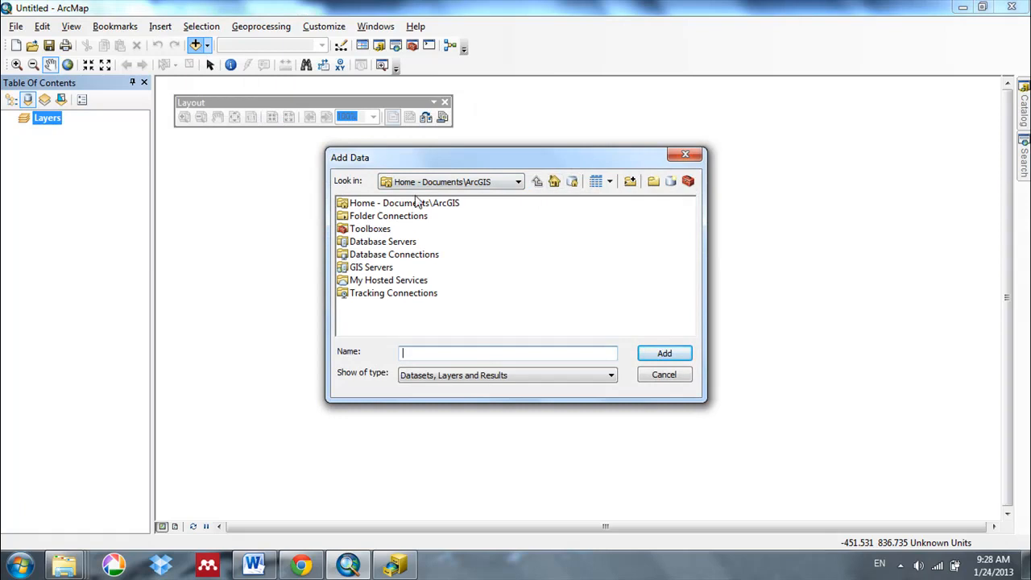
click(504, 182)
click(467, 220)
double_click(362, 204)
double_click(364, 205)
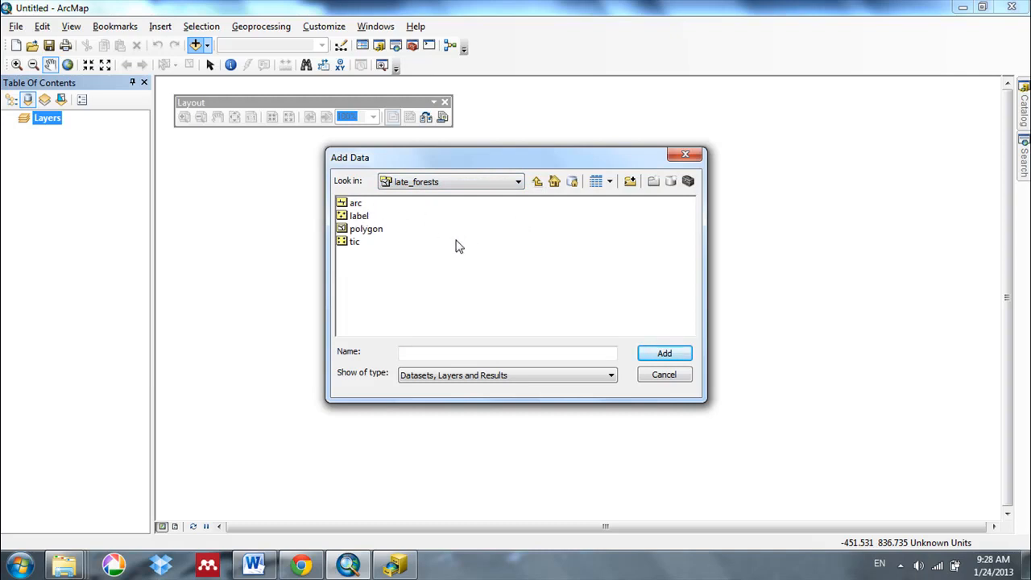
click(536, 181)
click(362, 206)
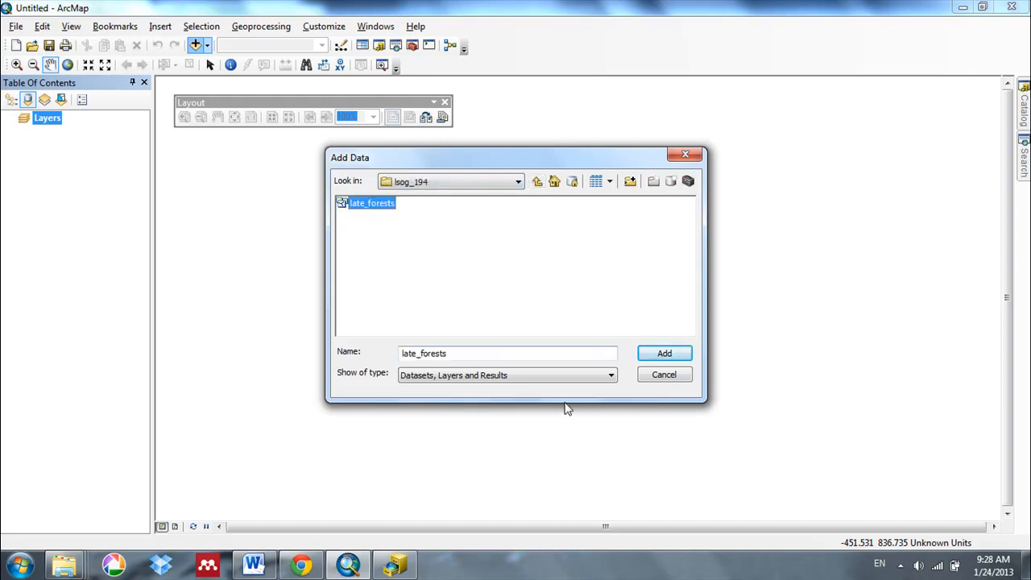
click(668, 352)
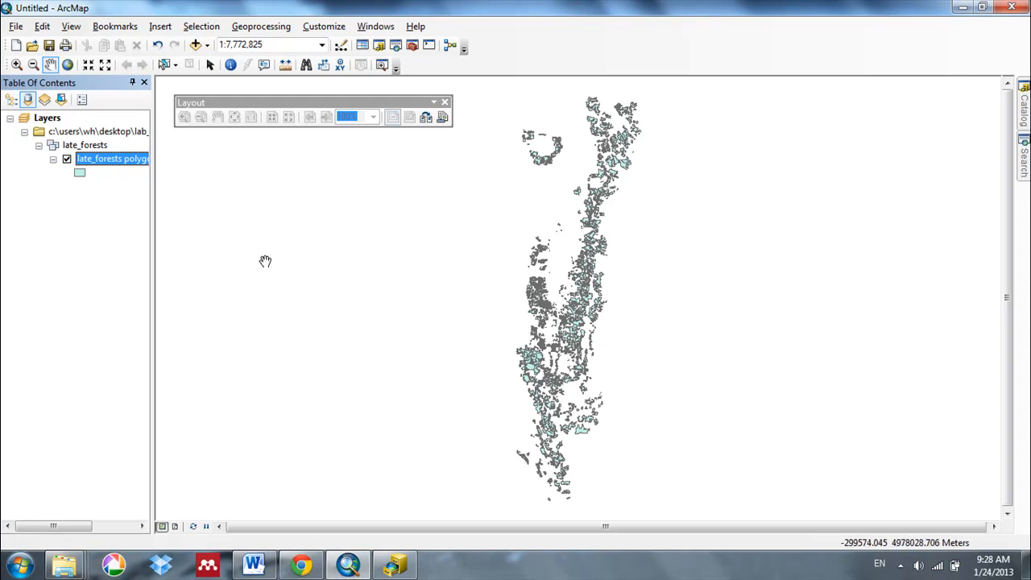
Give the late_forests polygon layer an orange fill with no outline color.
click(80, 174)
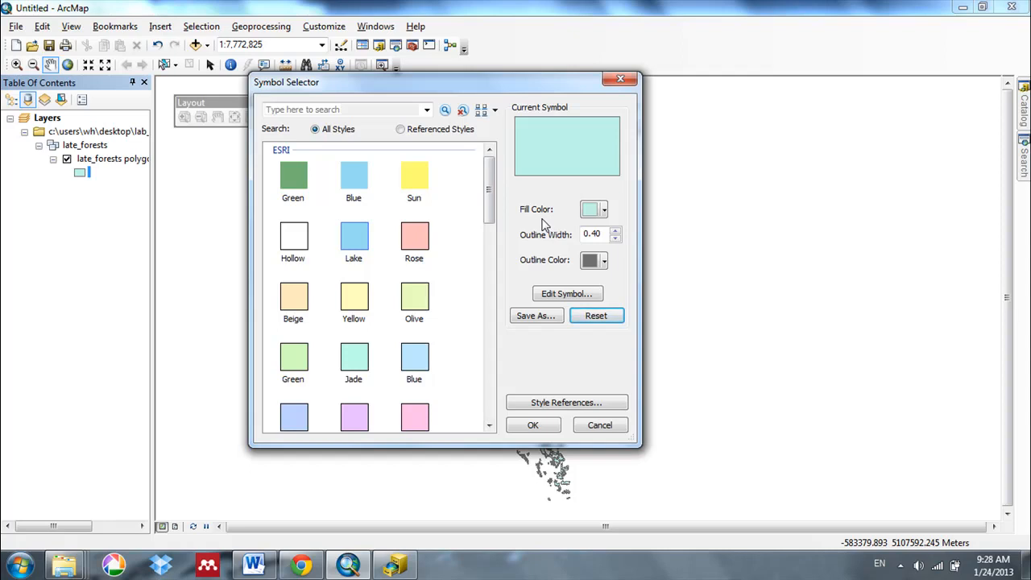
click(604, 210)
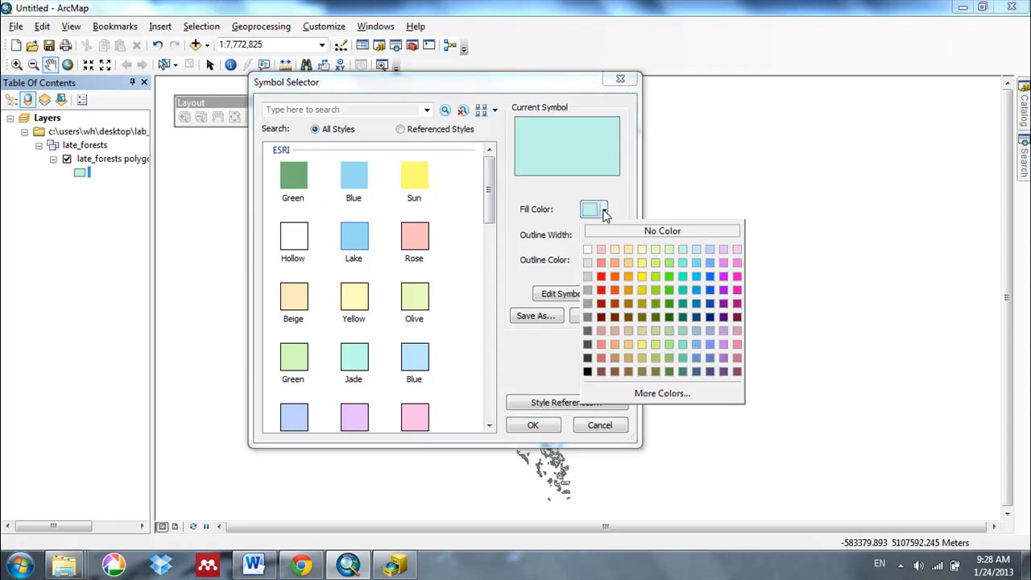
click(629, 291)
click(603, 264)
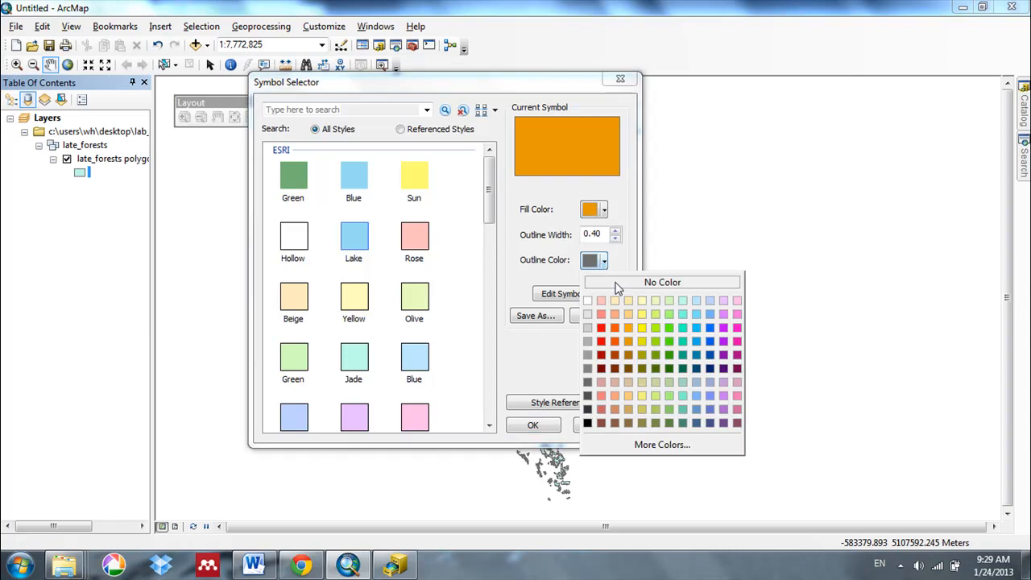
click(602, 285)
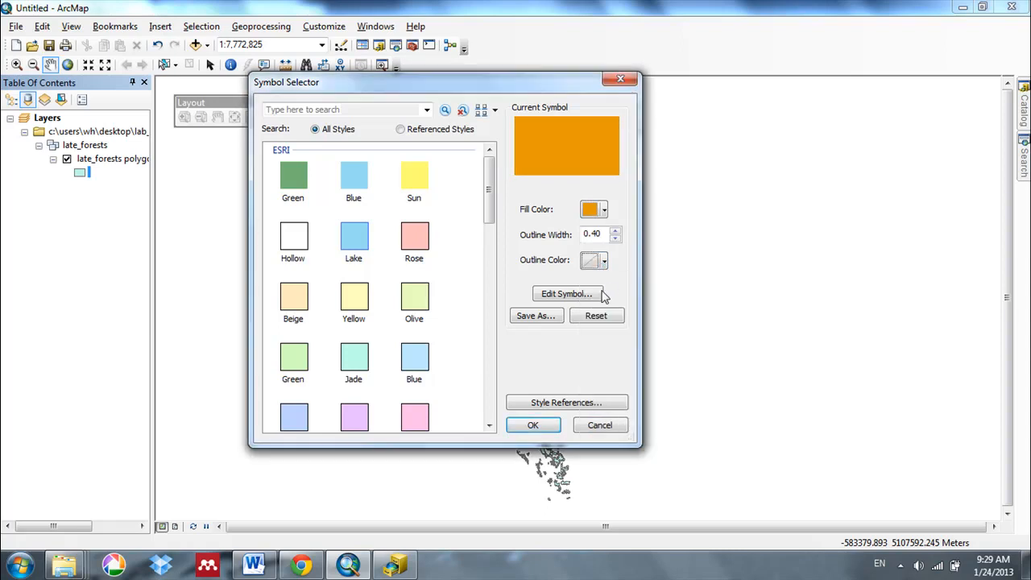
click(541, 424)
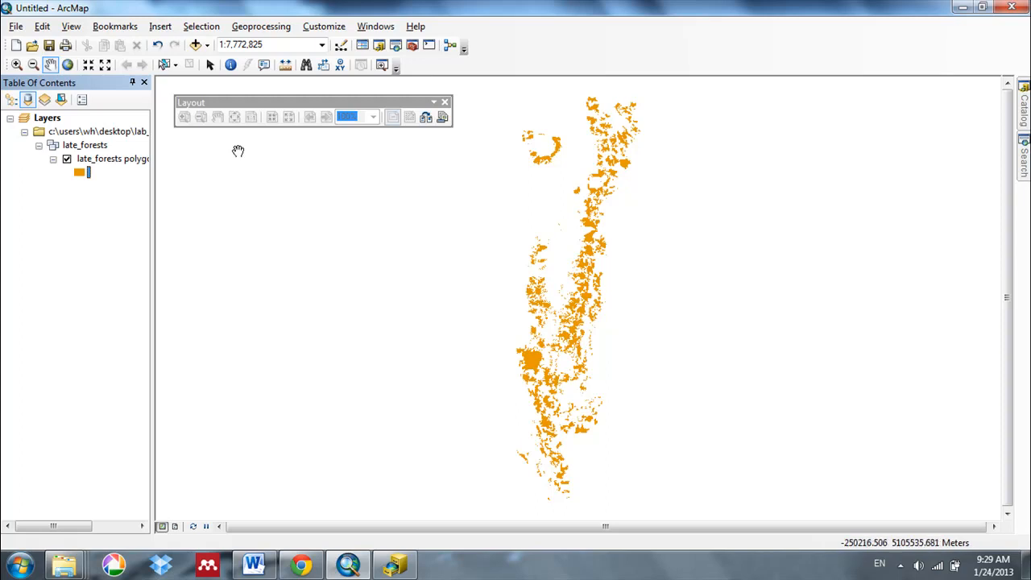
Add the Topographic basemap beneath the late_forests layer and toggle its visibility off and back on.
click(209, 50)
click(237, 79)
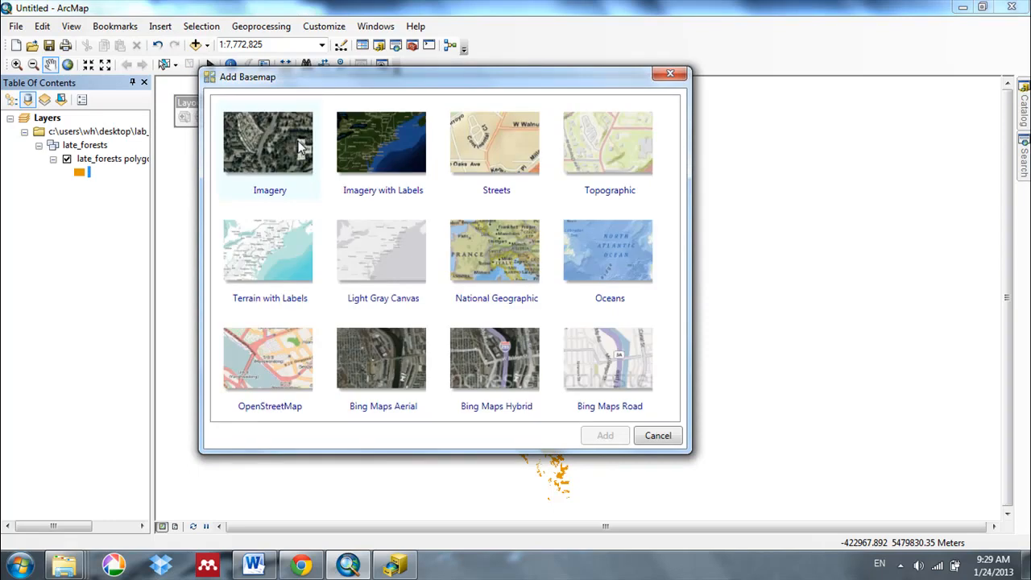
double_click(618, 162)
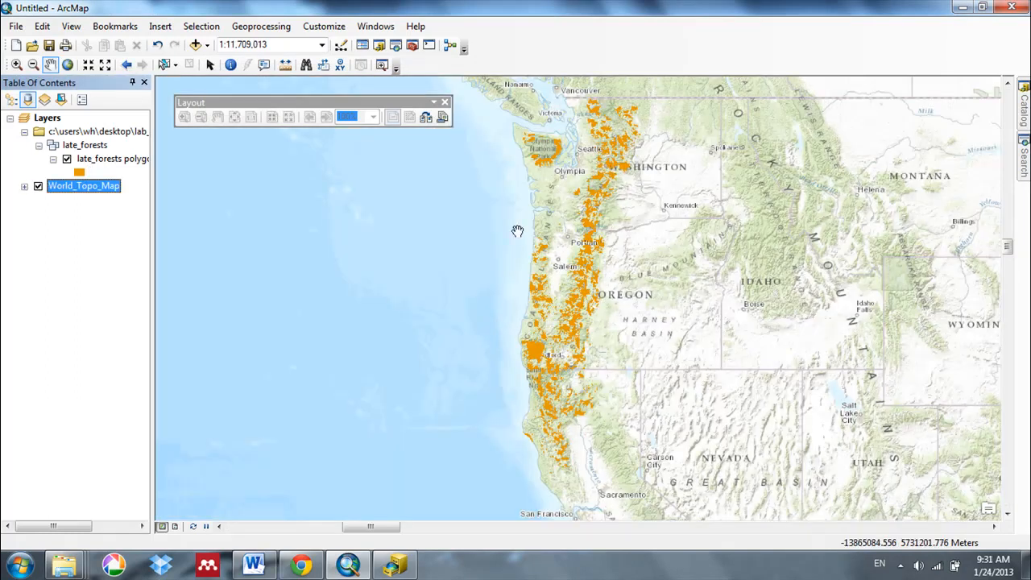
click(38, 187)
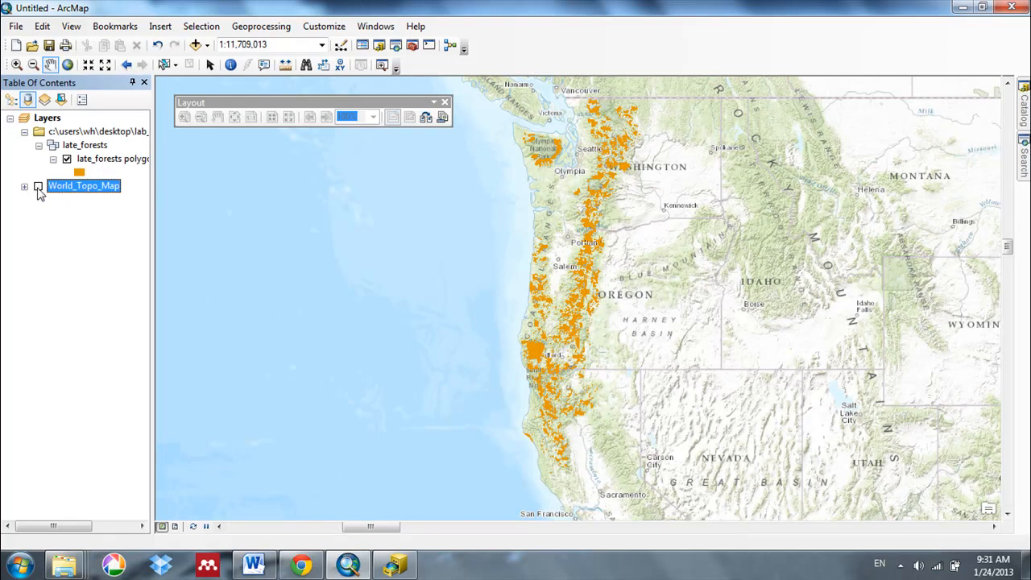
click(38, 187)
Zoom in on the late_forests polygons around Olympic National Park in northwestern Washington.
click(16, 64)
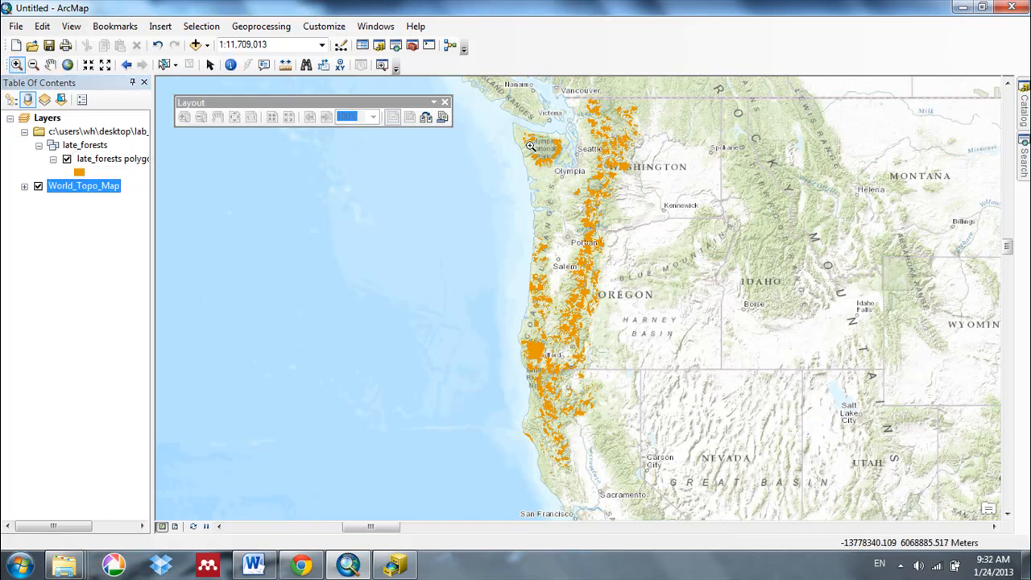
drag(652, 239, 510, 117)
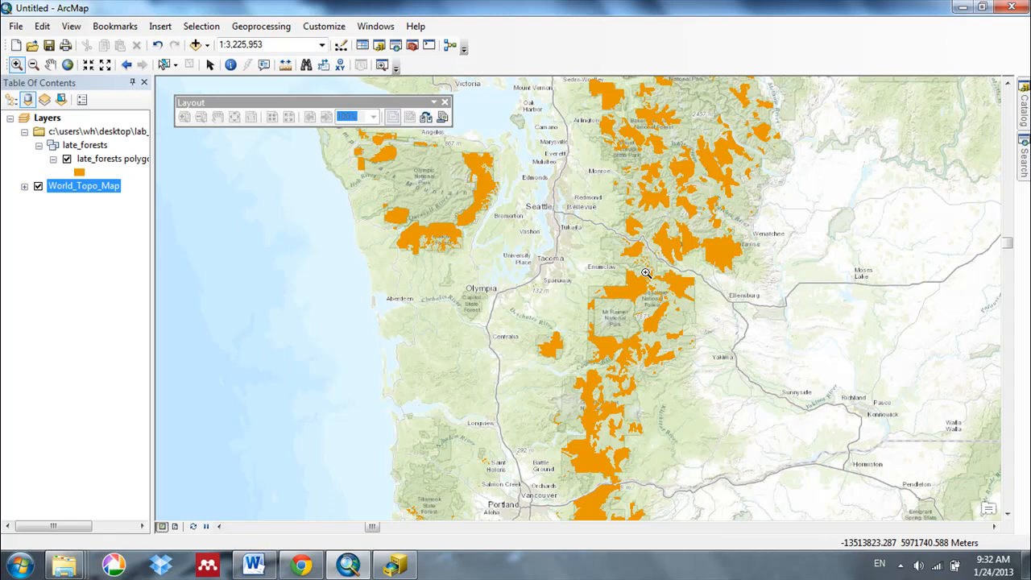
scroll(394, 203, up, 3)
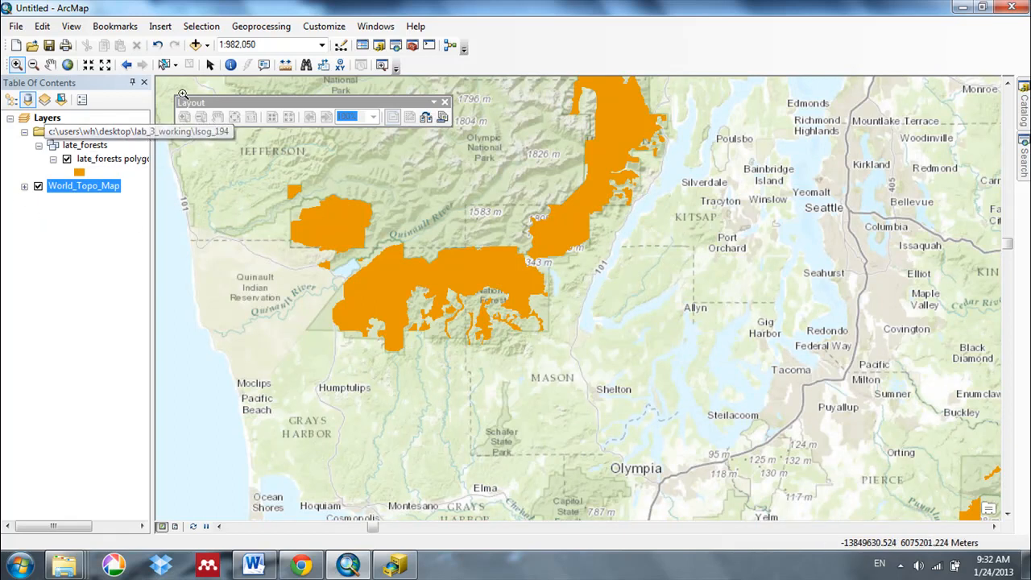
click(206, 46)
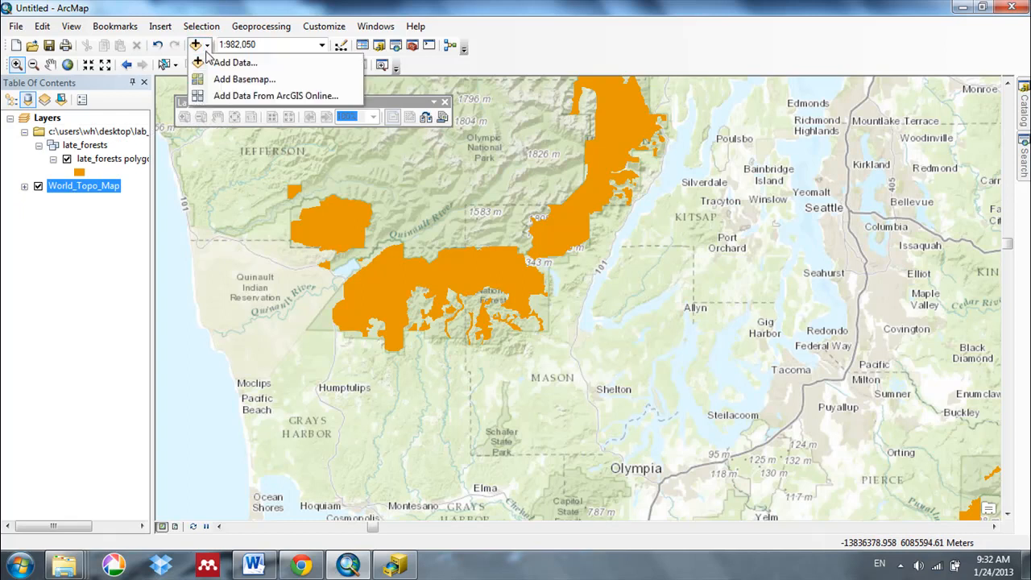
click(214, 79)
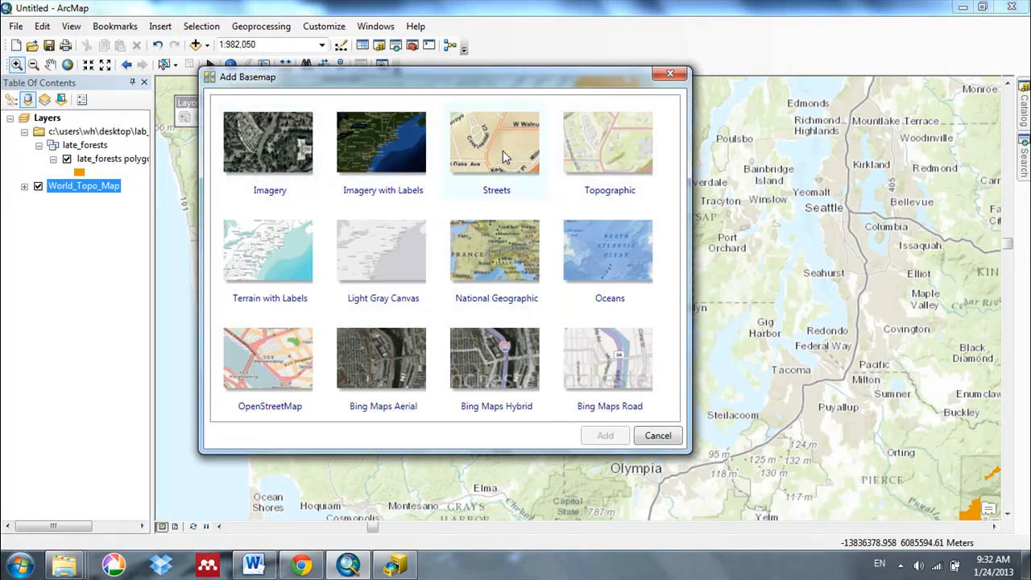
click(679, 72)
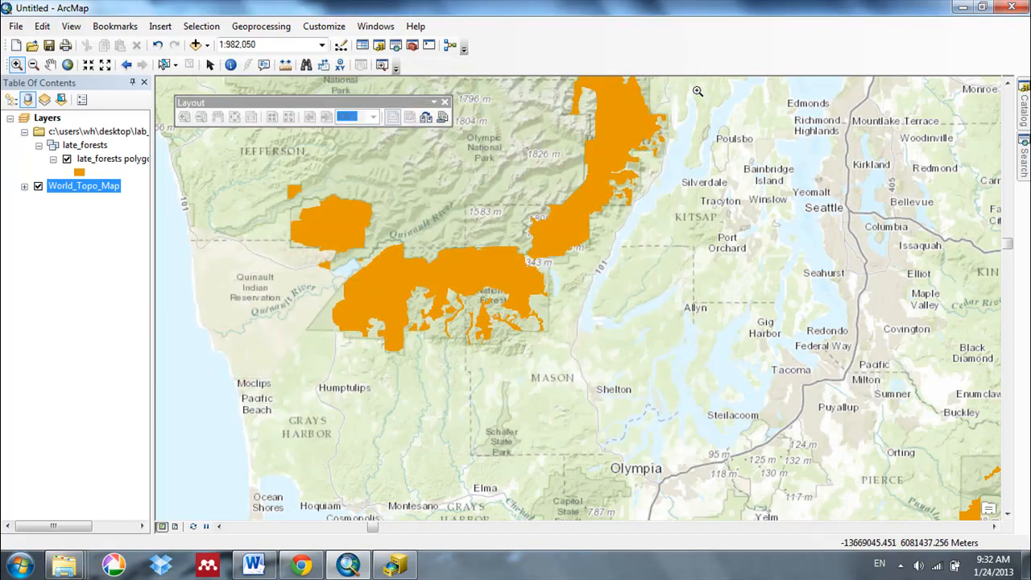
Switch the late forests map to layout view.
click(175, 526)
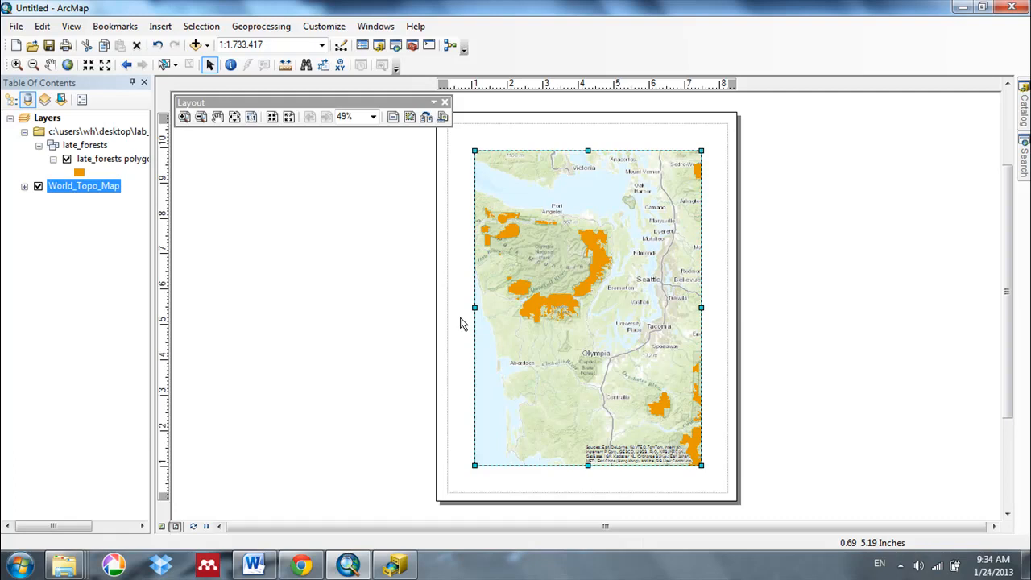
Follow the Washington State Geospatial Data Archive link in the Lab3_SpatialData Word document and go to Washington State's Elevation Data by geography.
key(alt+Tab)
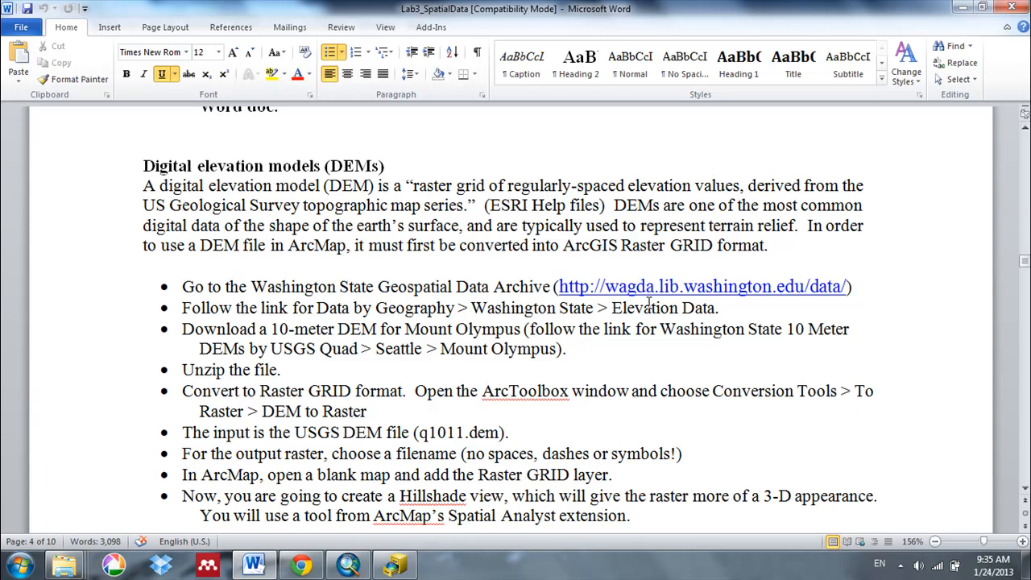
ctrl+click(646, 290)
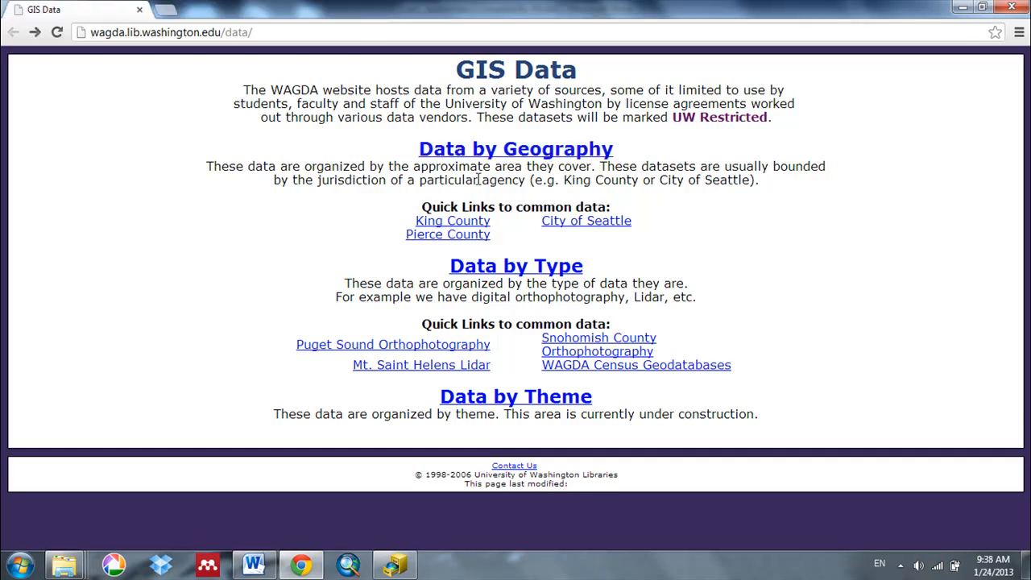
click(481, 150)
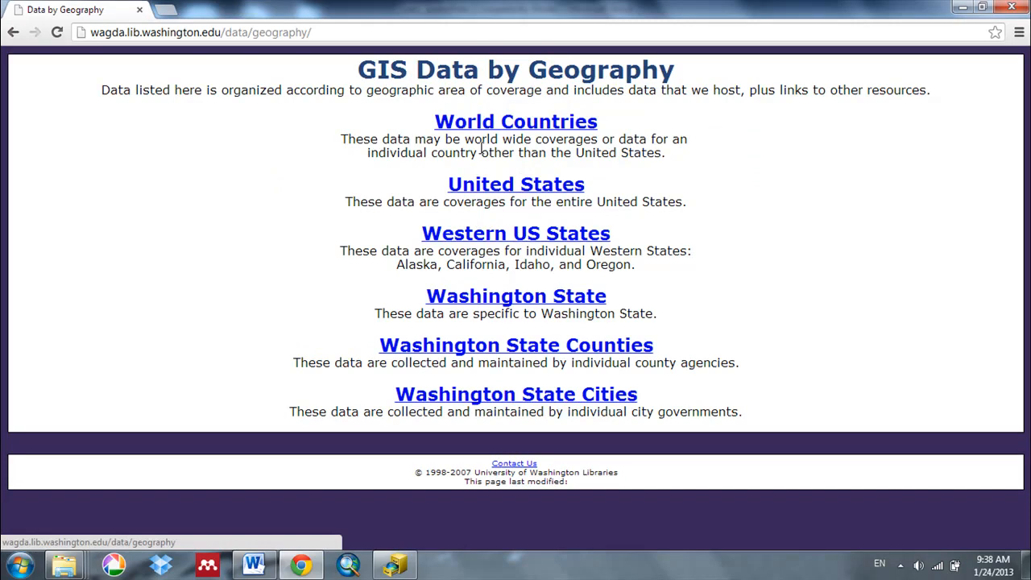
click(538, 302)
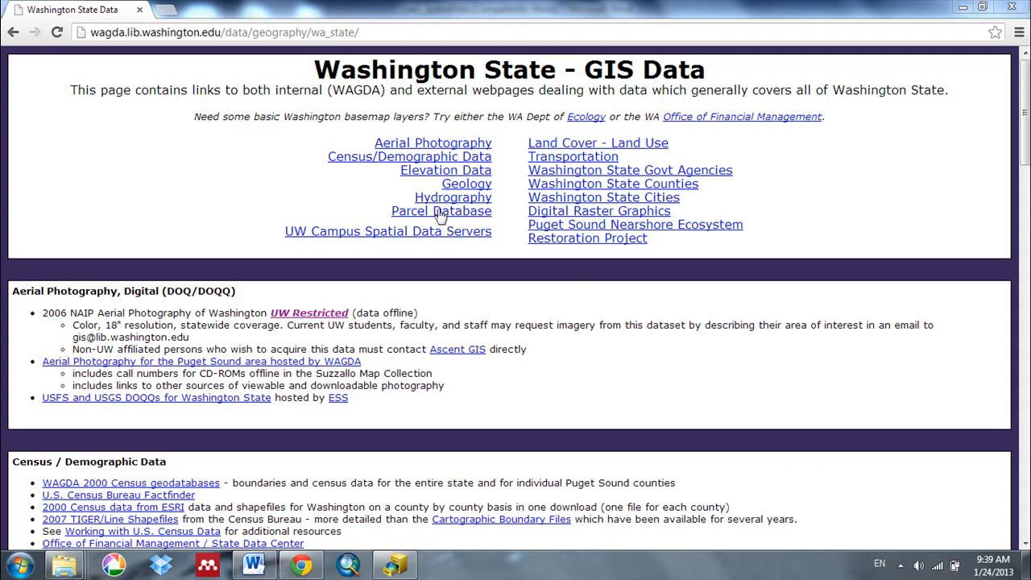
click(425, 172)
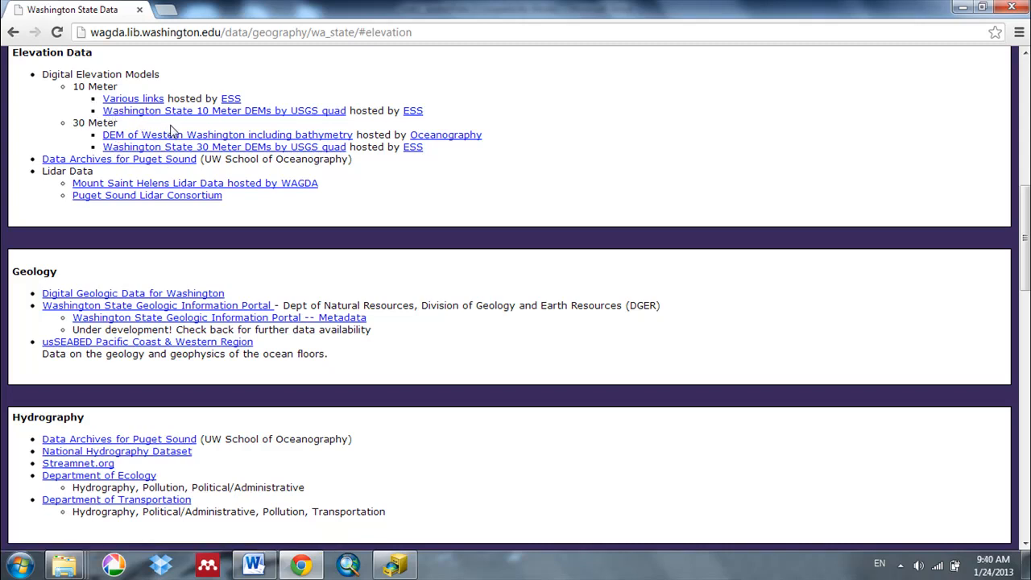
Download the Mount Olympus DEM from the Seattle area of the Washington State 10 Meter DEMs by USGS quad.
click(203, 112)
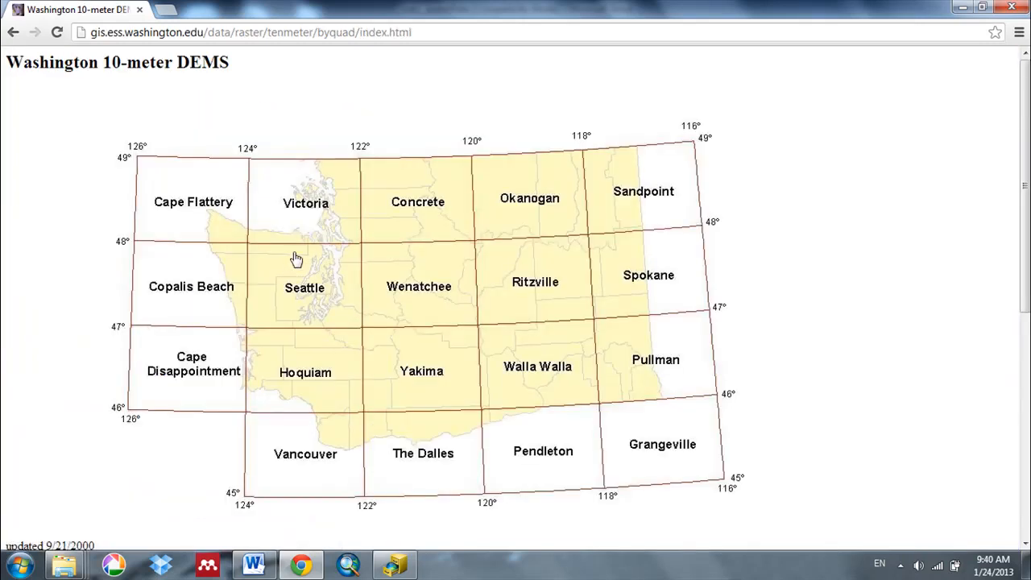
click(313, 298)
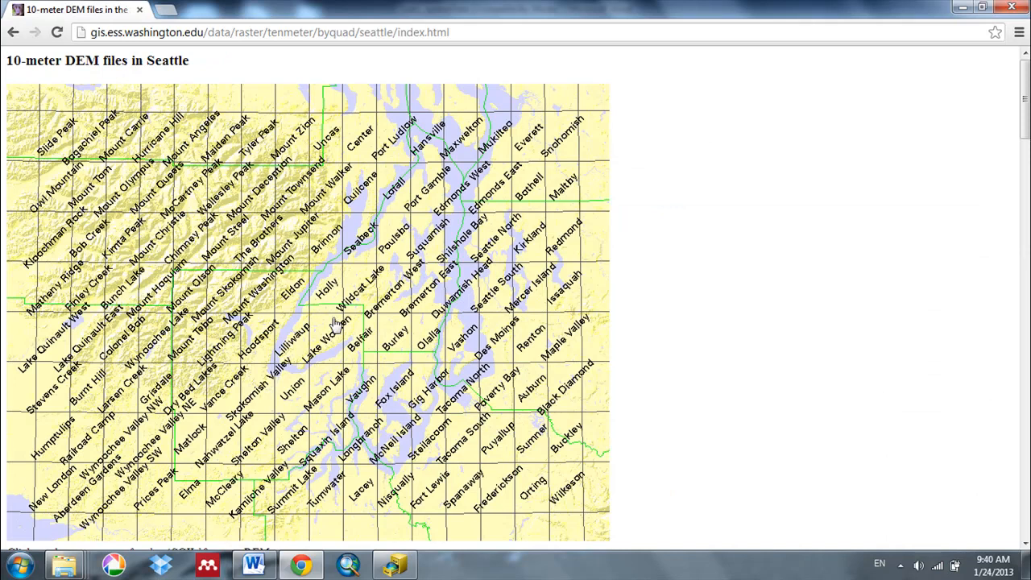
click(134, 193)
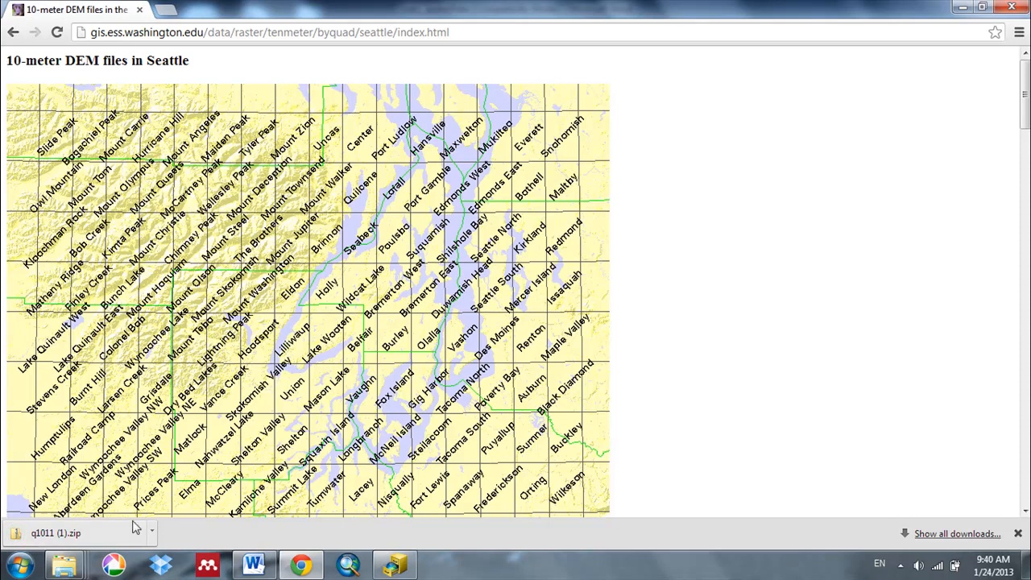
Copy q1011.dem from the downloaded q1011 (1).zip archive into the Lab_3_Working folder on the desktop.
click(156, 536)
click(182, 454)
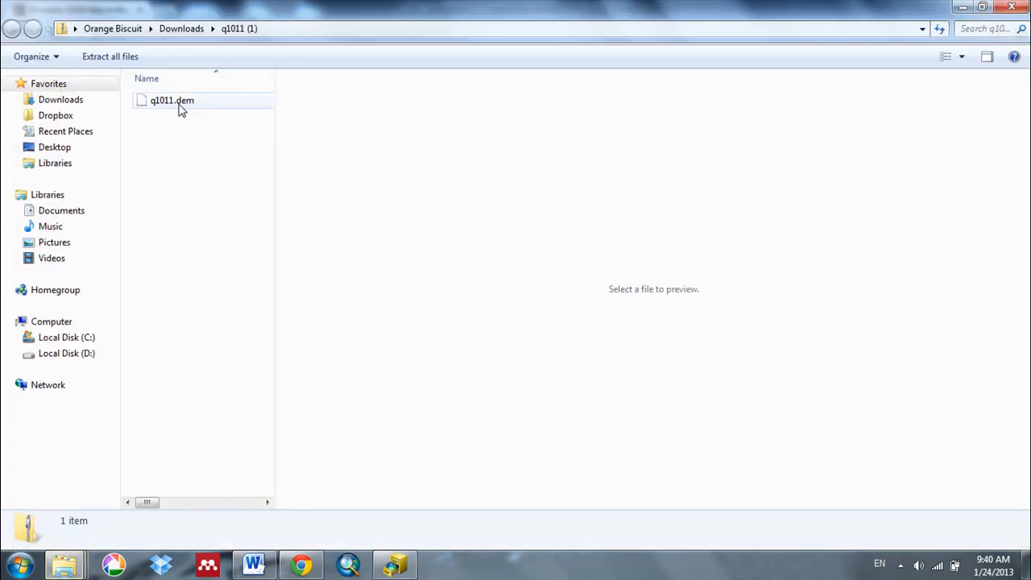
right_click(174, 105)
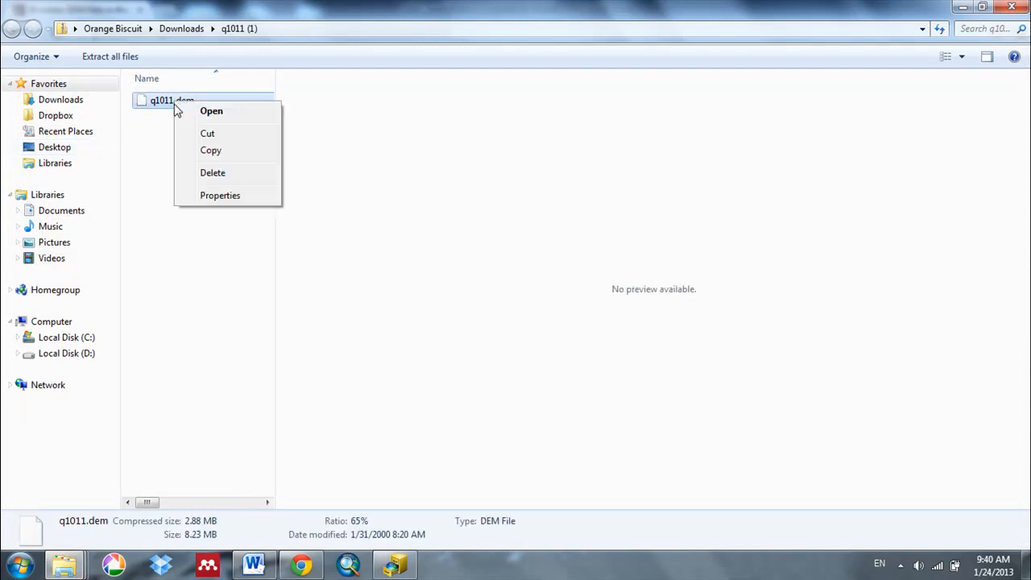
click(215, 151)
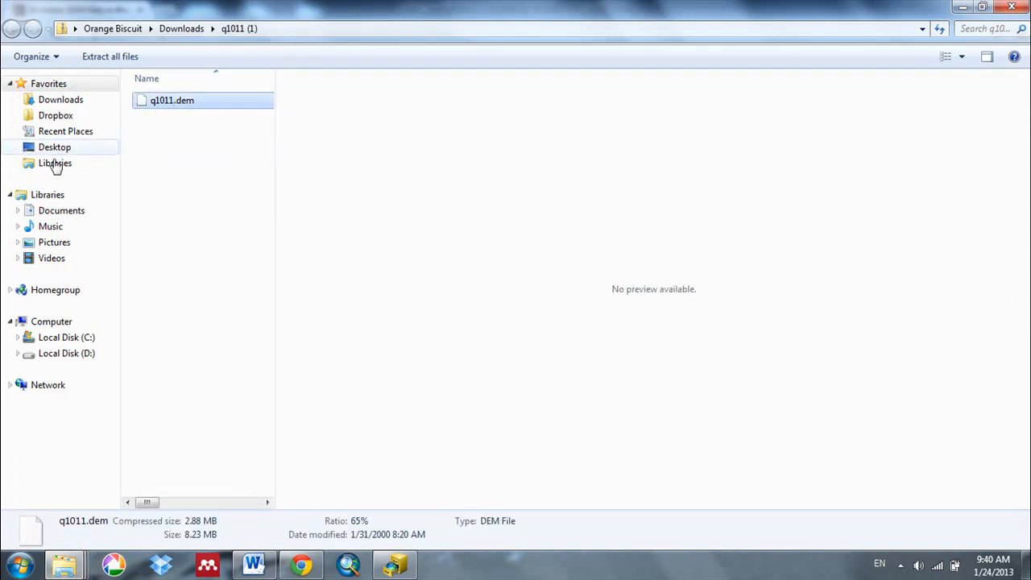
click(55, 147)
drag(269, 162, 268, 300)
double_click(203, 232)
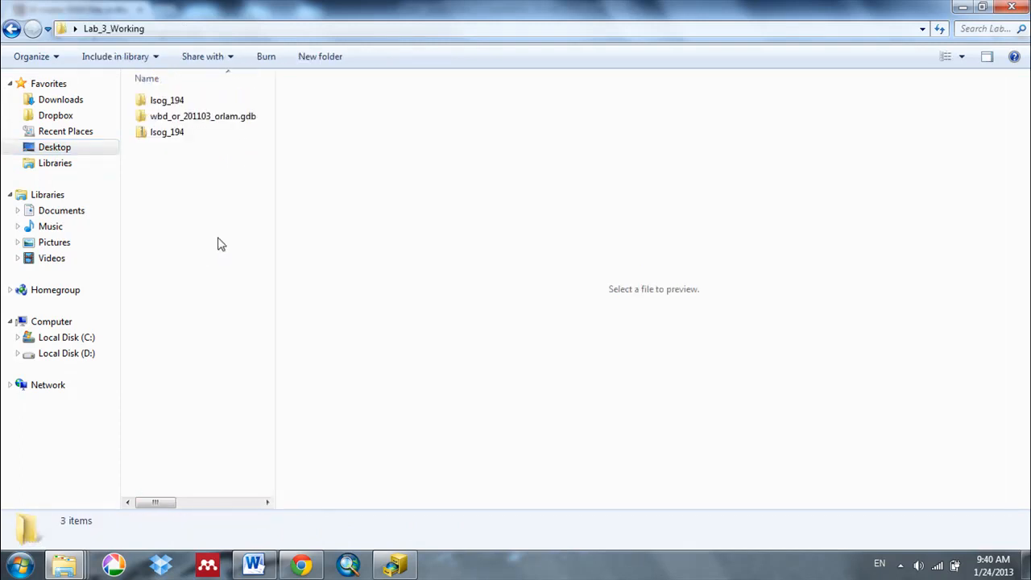
right_click(220, 233)
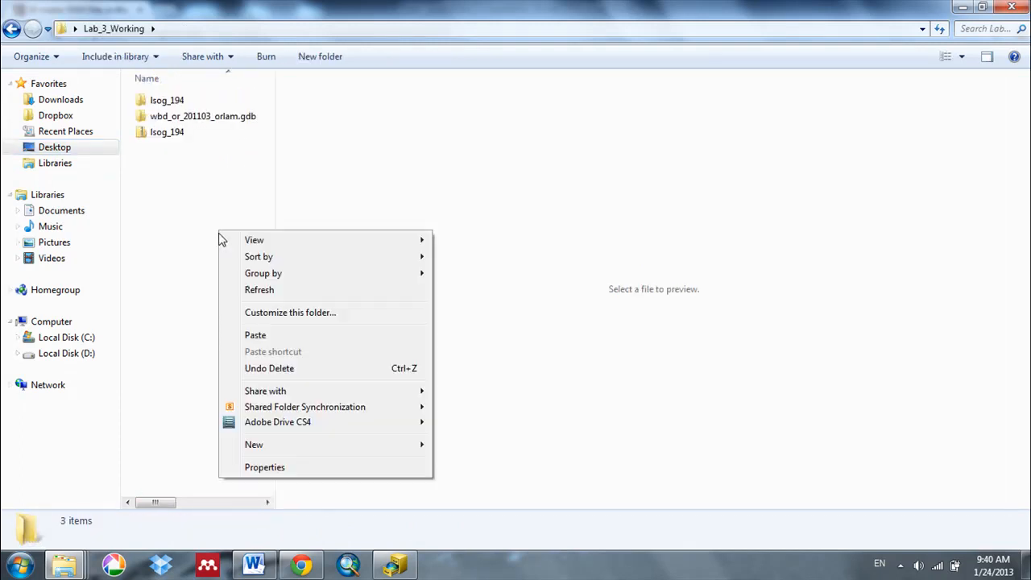
click(266, 335)
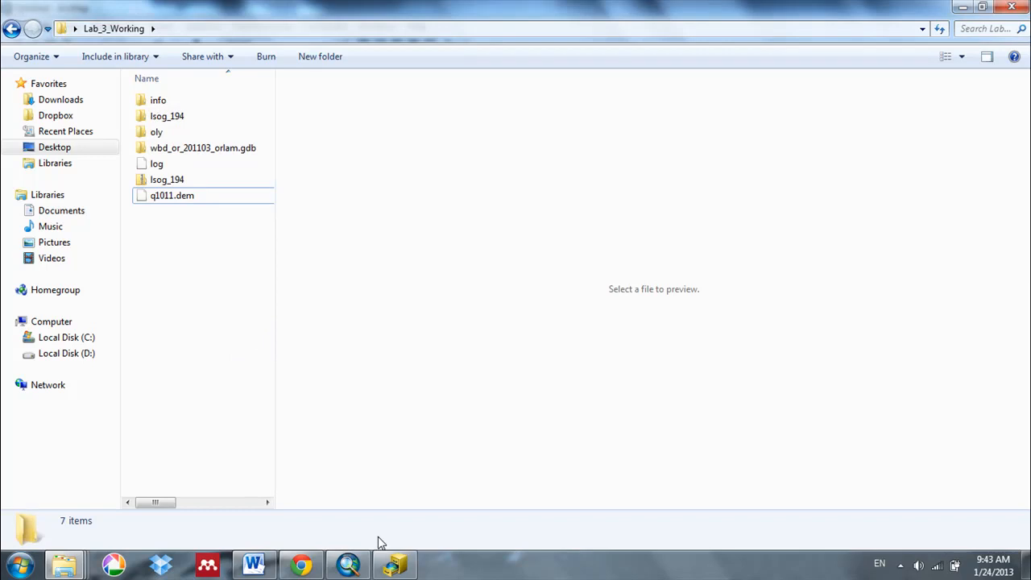
Switch to ArcMap and set q1011.dem from Lab_3_Working as the input USGS DEM file of the DEM to Raster conversion tool.
click(395, 567)
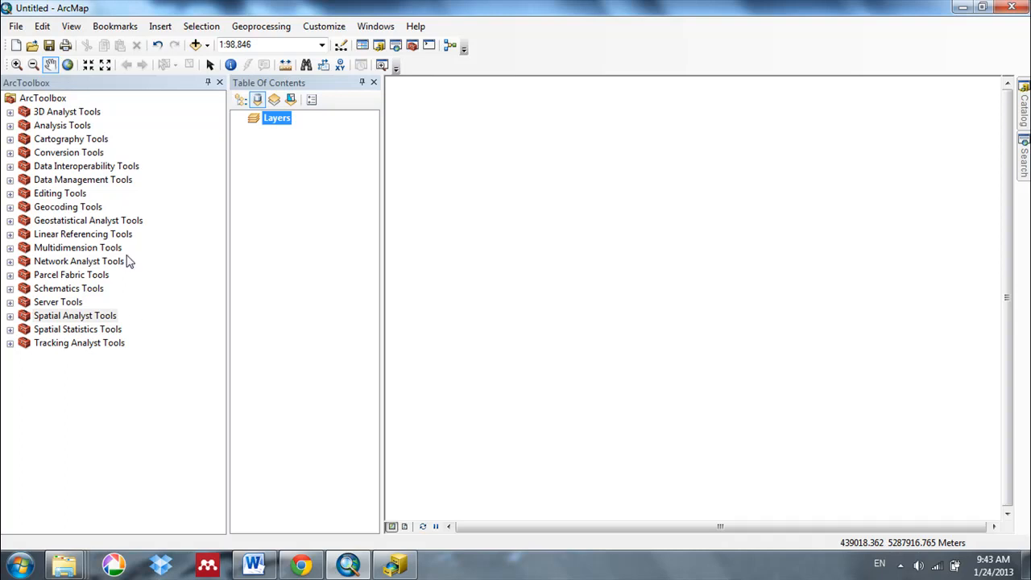
click(10, 153)
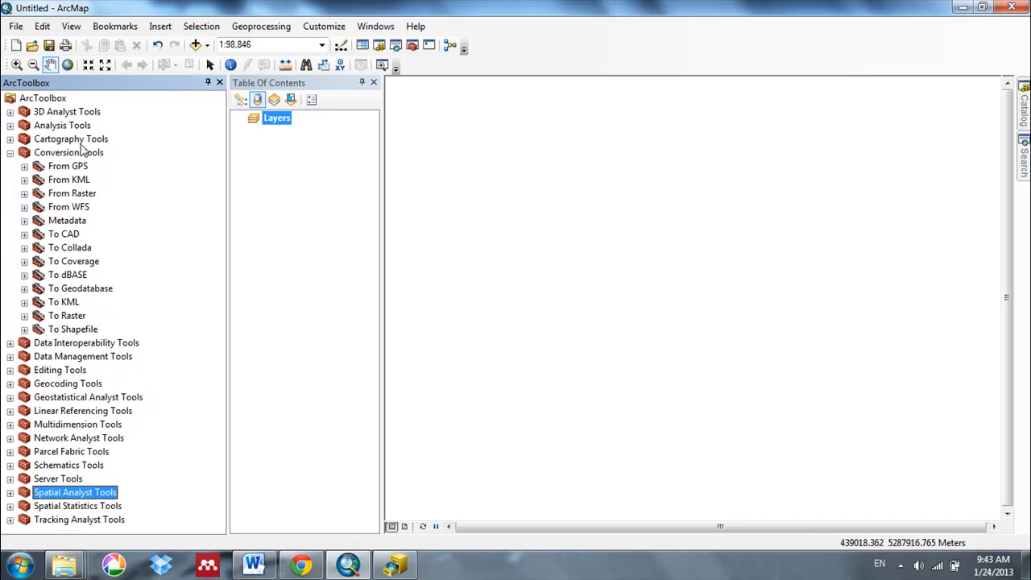
click(24, 315)
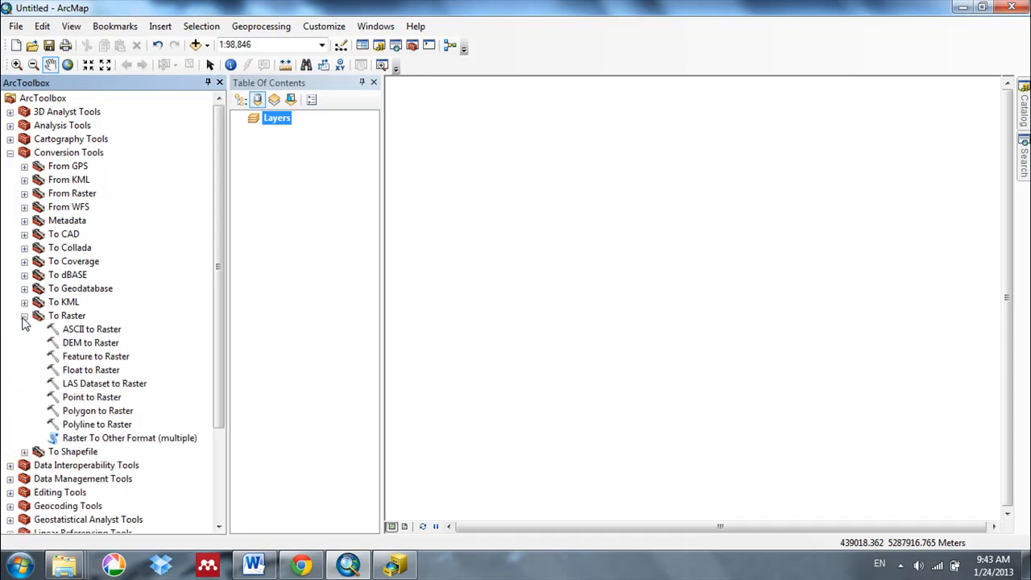
double_click(91, 344)
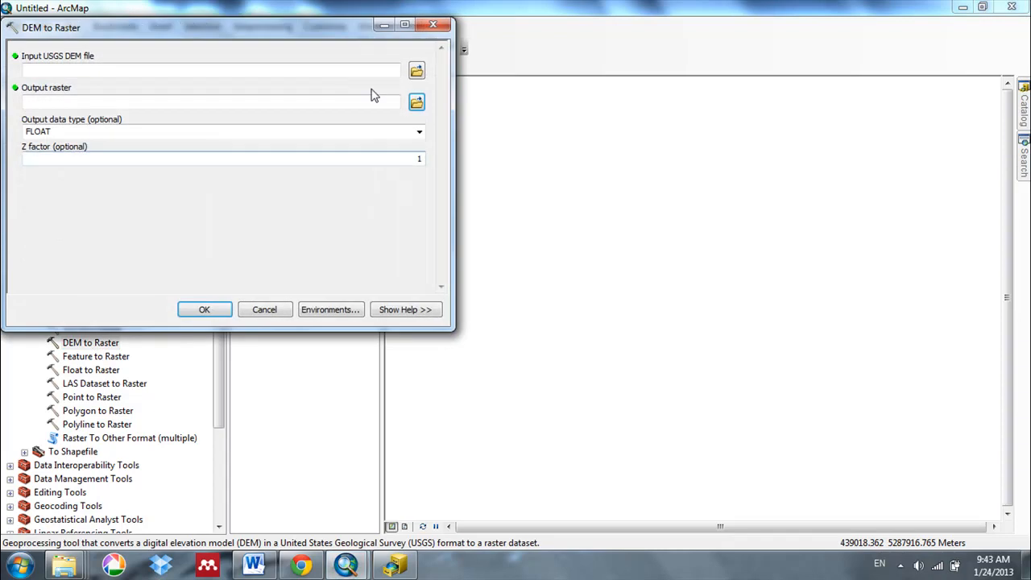
click(416, 73)
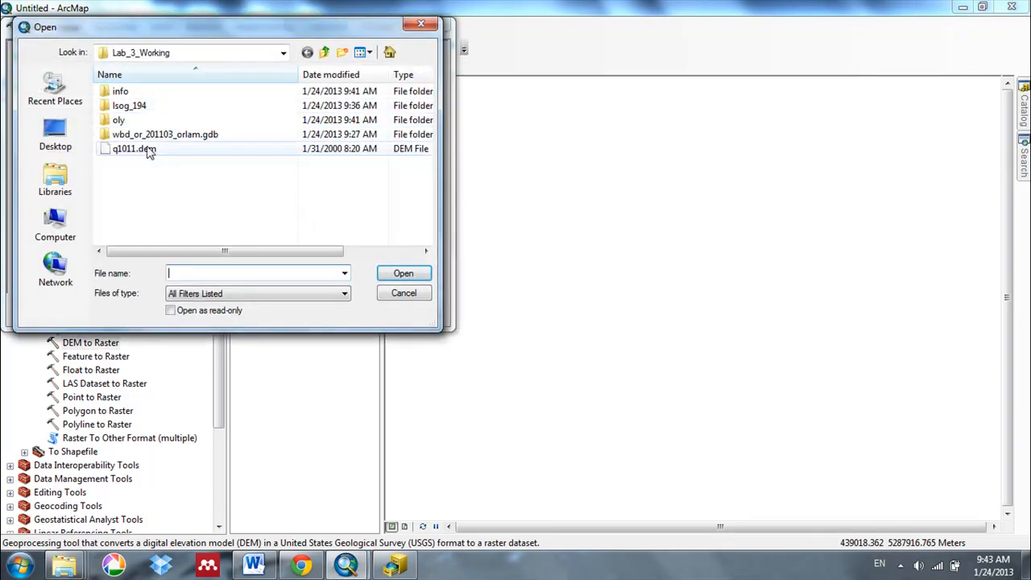
click(148, 149)
double_click(147, 149)
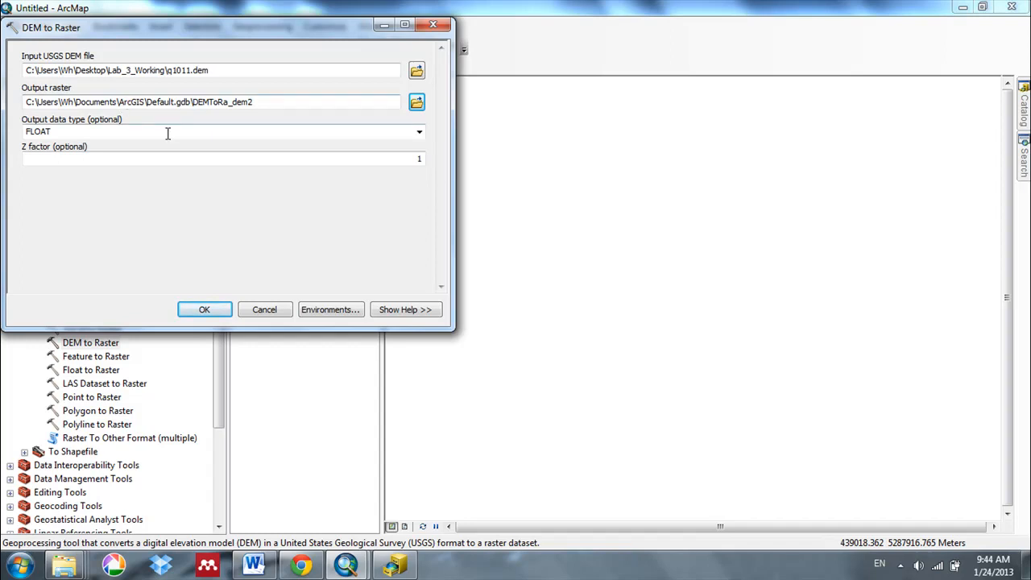
Save the output raster as Oly1 in the Lab_3_Working folder and run the DEM to Raster conversion.
click(417, 102)
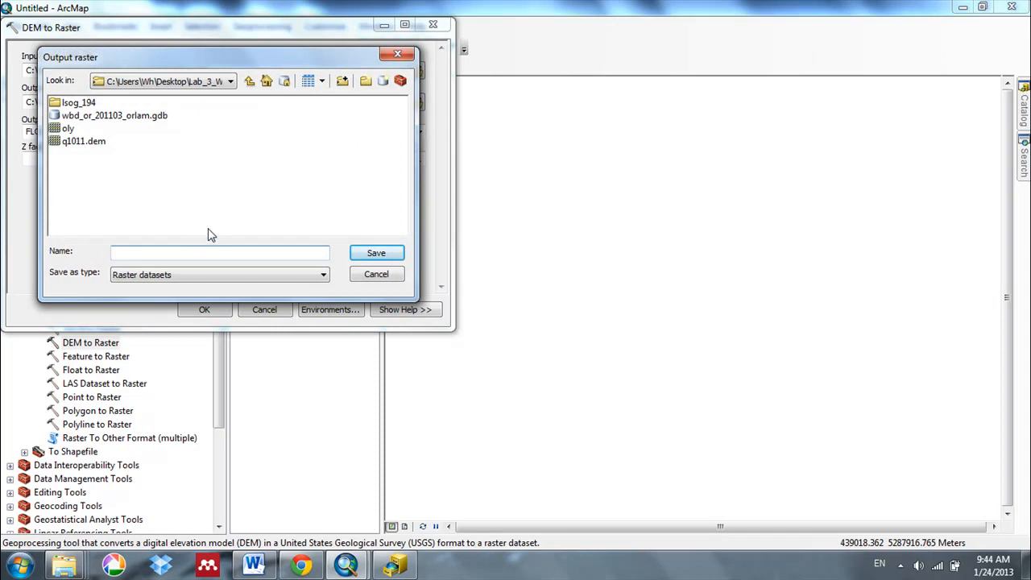
text(Oly)
key(Return)
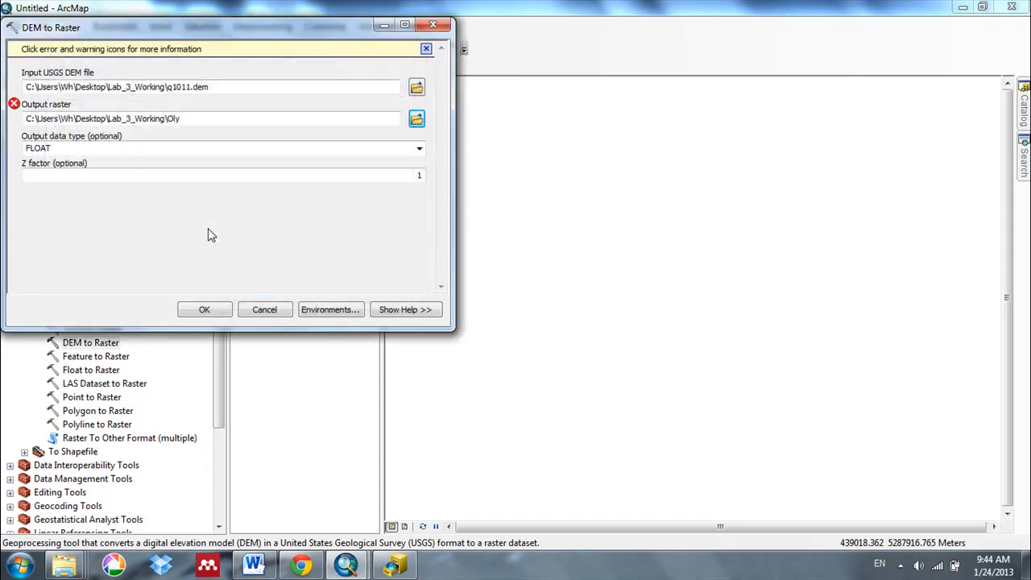
click(239, 119)
text(1)
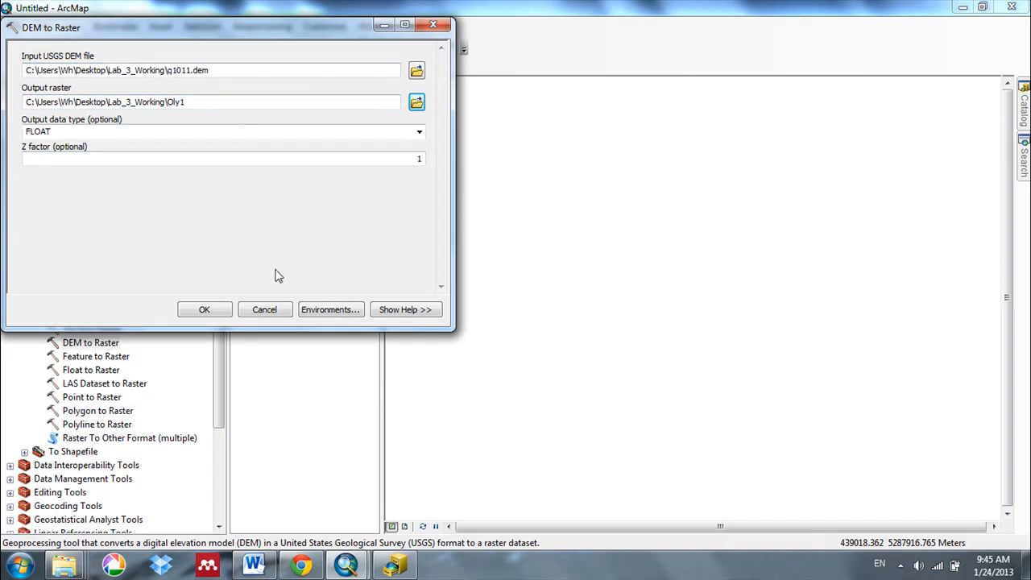
click(219, 312)
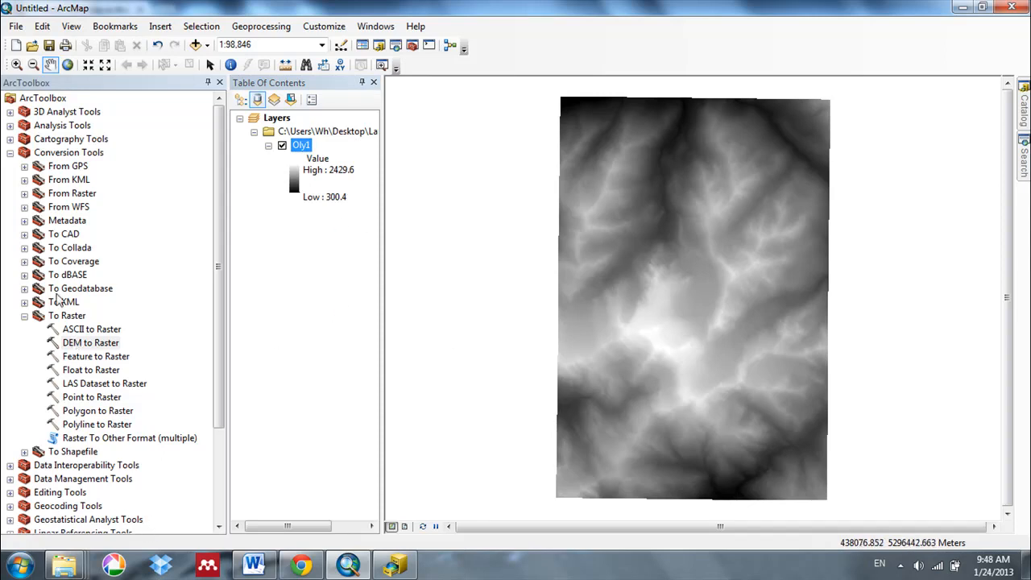
Collapse the Conversion Tools toolbox and check that the Spatial Analyst extension is enabled.
click(10, 152)
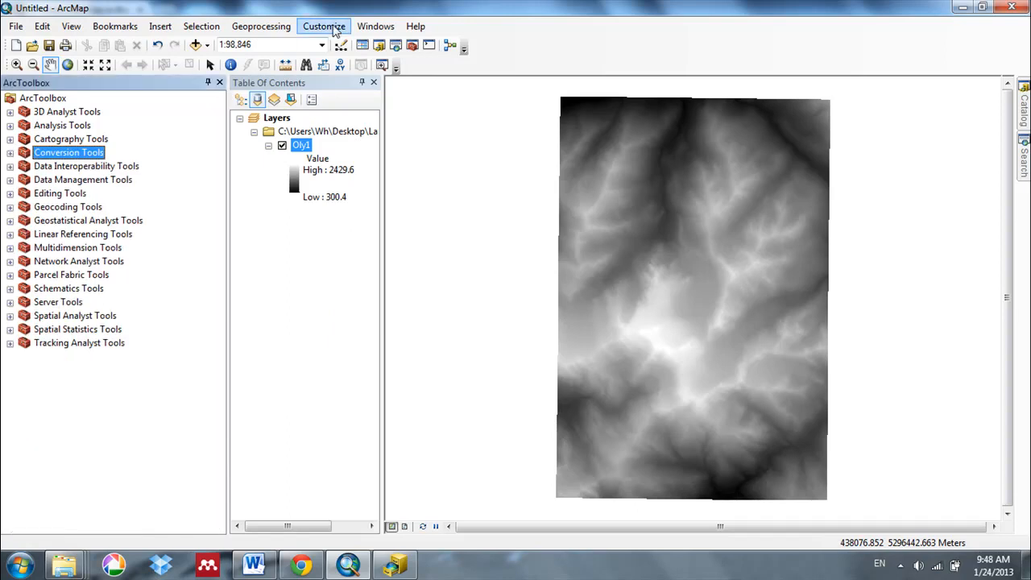
click(330, 29)
click(344, 60)
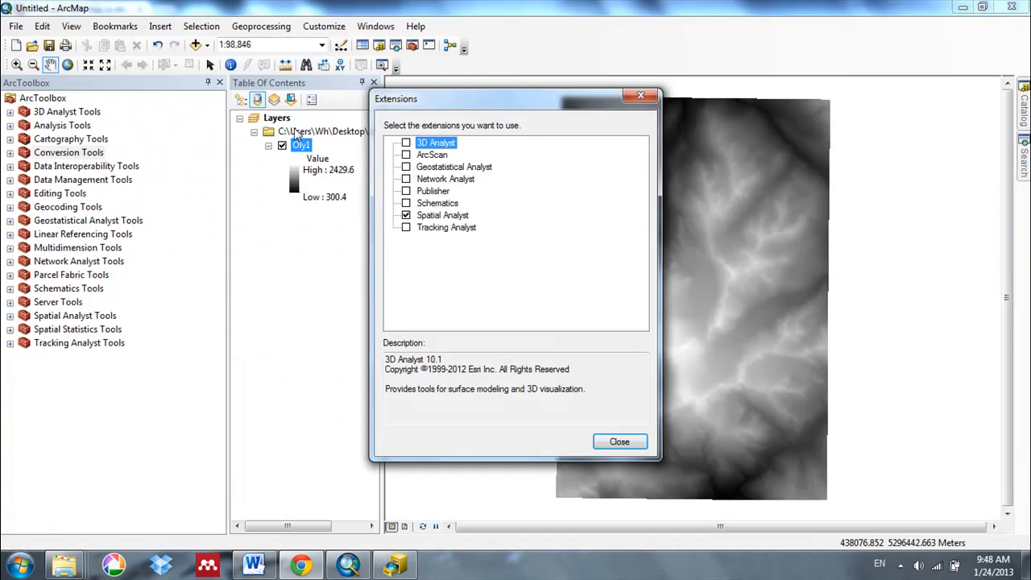
click(406, 215)
click(406, 215)
click(622, 445)
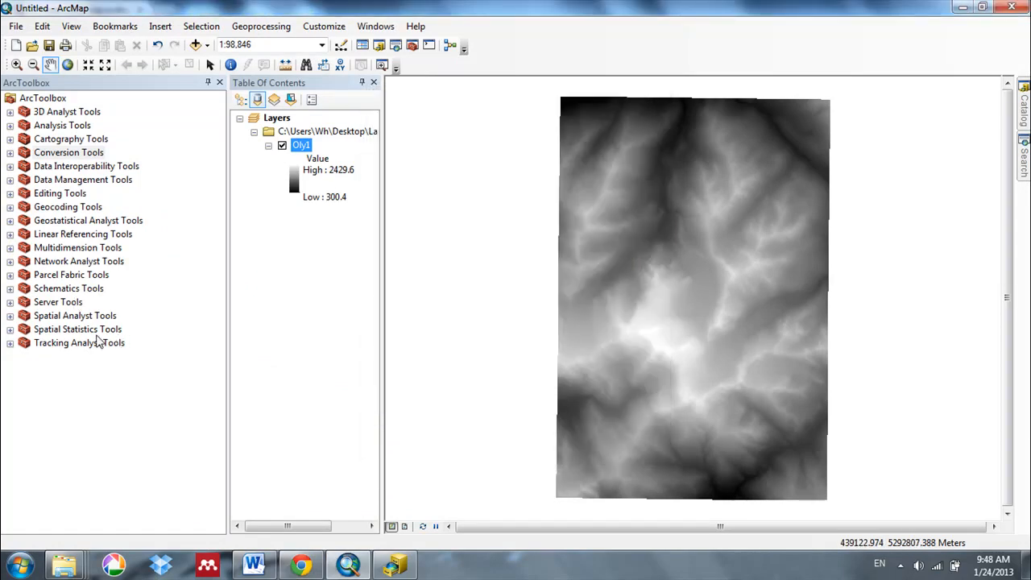
Start the Hillshade tool from the Spatial Analyst surface tools and set oly1 from Lab_3_Working as its input raster.
click(9, 316)
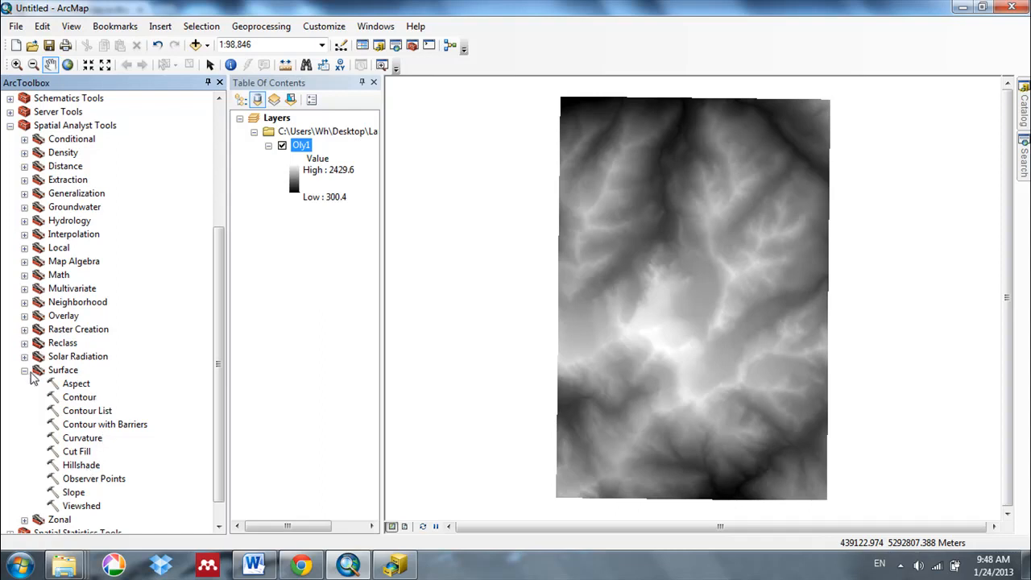
click(24, 370)
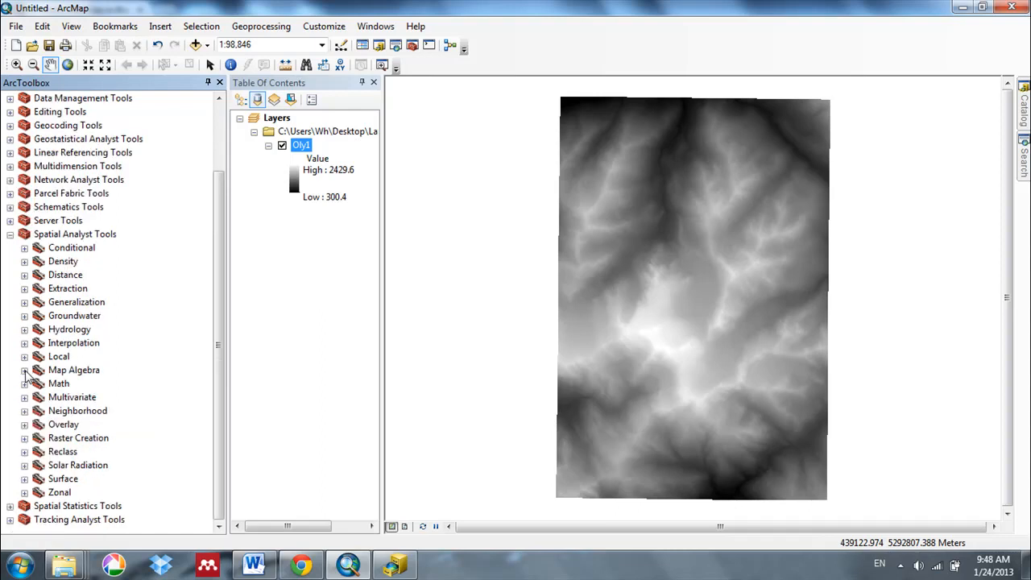
click(24, 478)
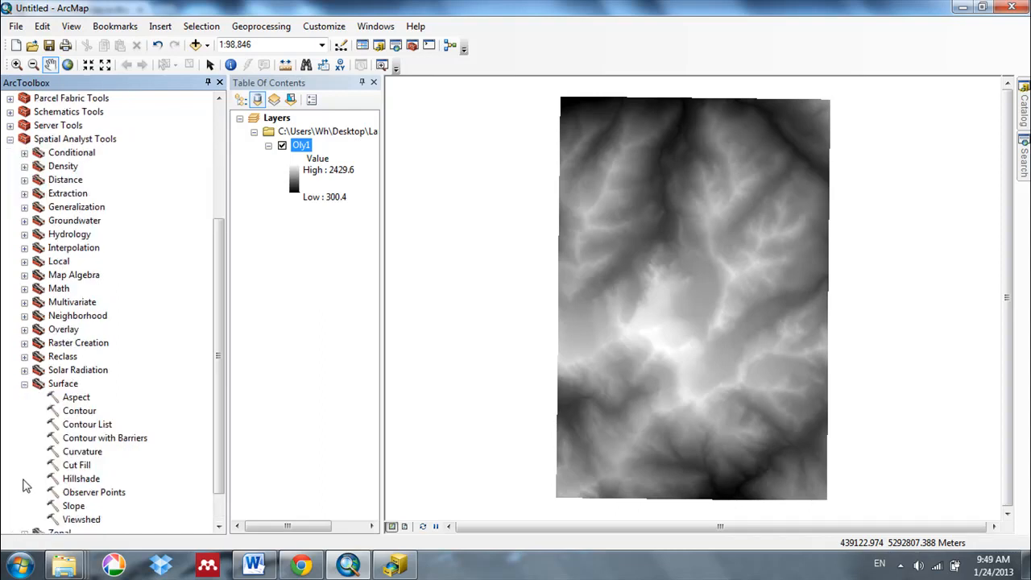
double_click(81, 478)
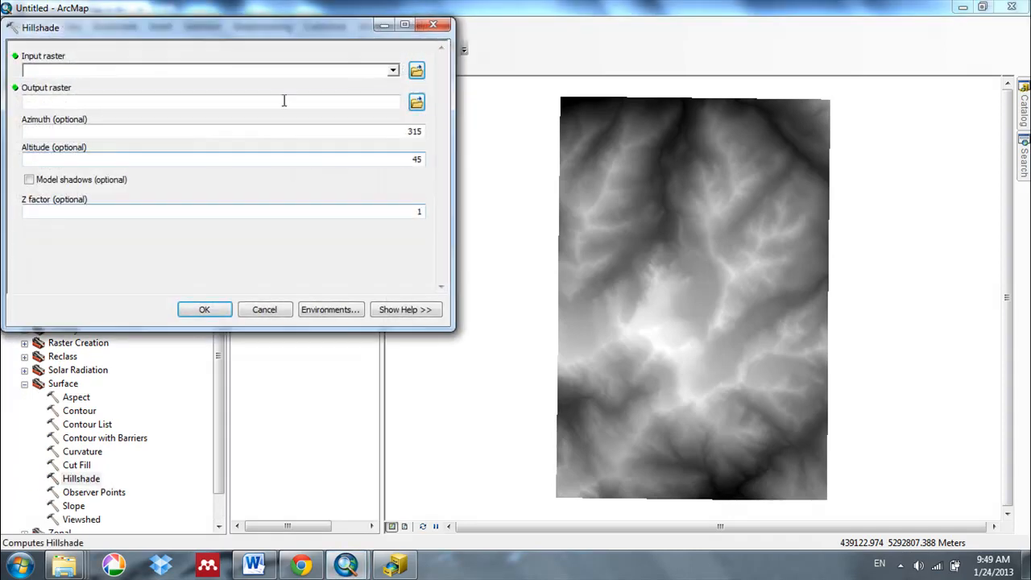
click(416, 70)
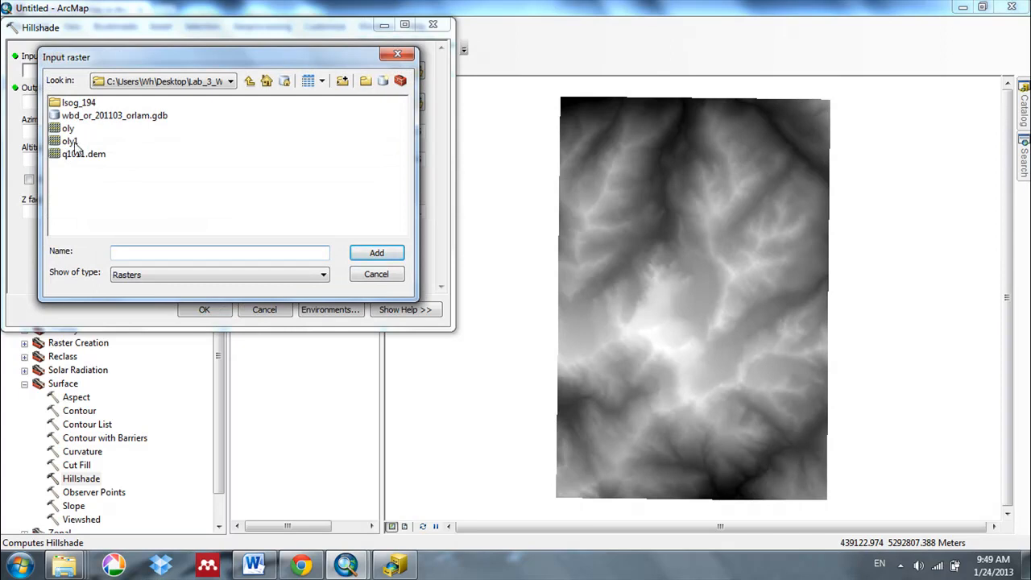
double_click(71, 141)
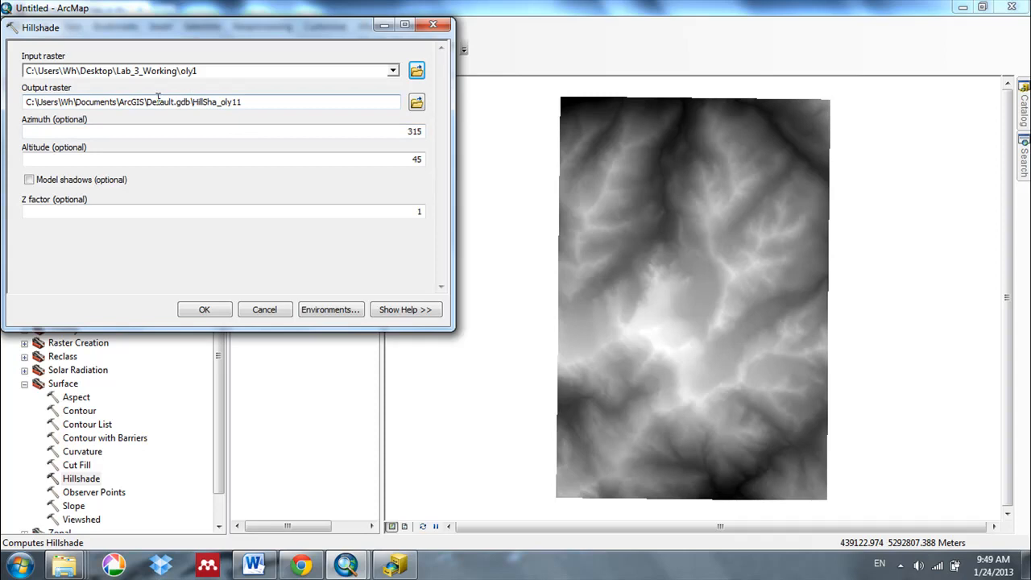
Save the hillshade output as Oly_Hillshade in the Lab_3_Working folder and run the tool with the default azimuth, altitude and Z factor.
click(416, 102)
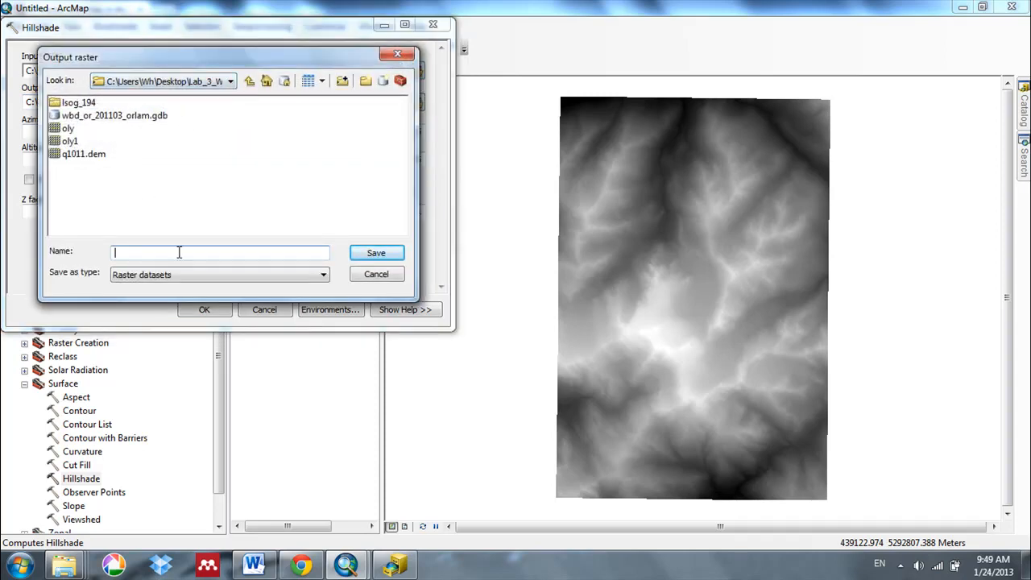
text(Oly_Hillshade)
key(Return)
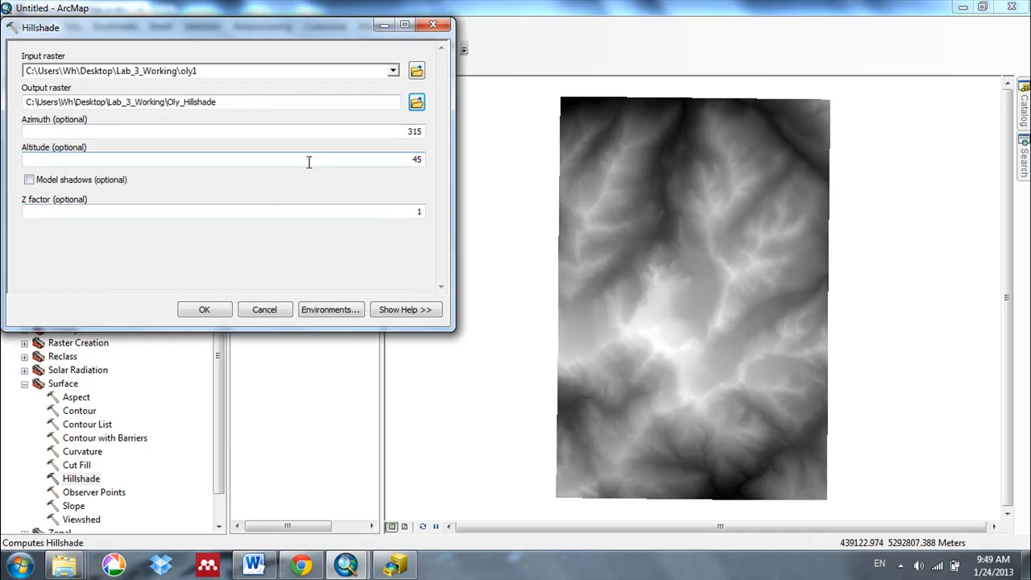
click(204, 311)
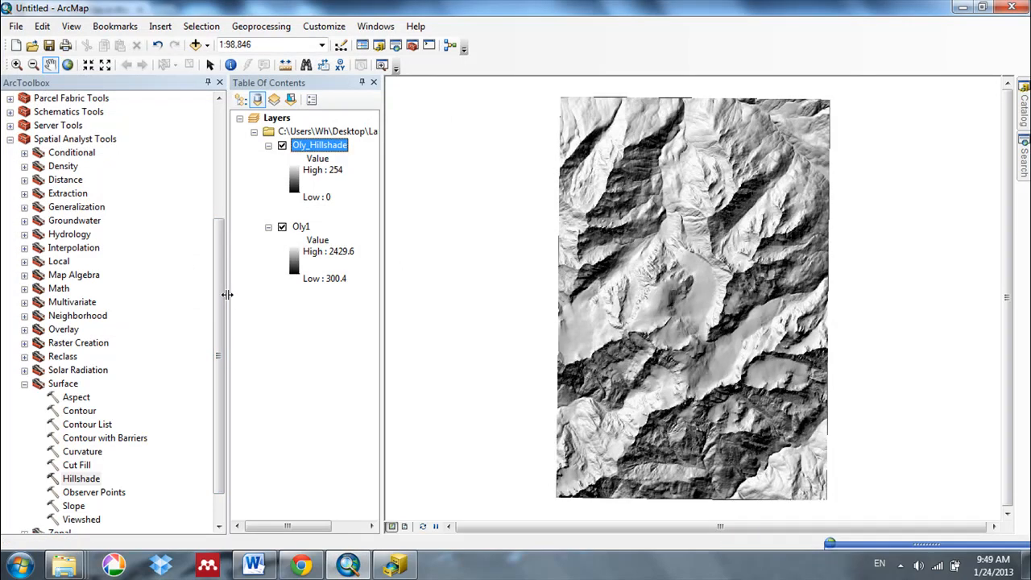
Close ArcToolbox and zoom in on the central part of the Mount Olympus hillshade.
click(348, 257)
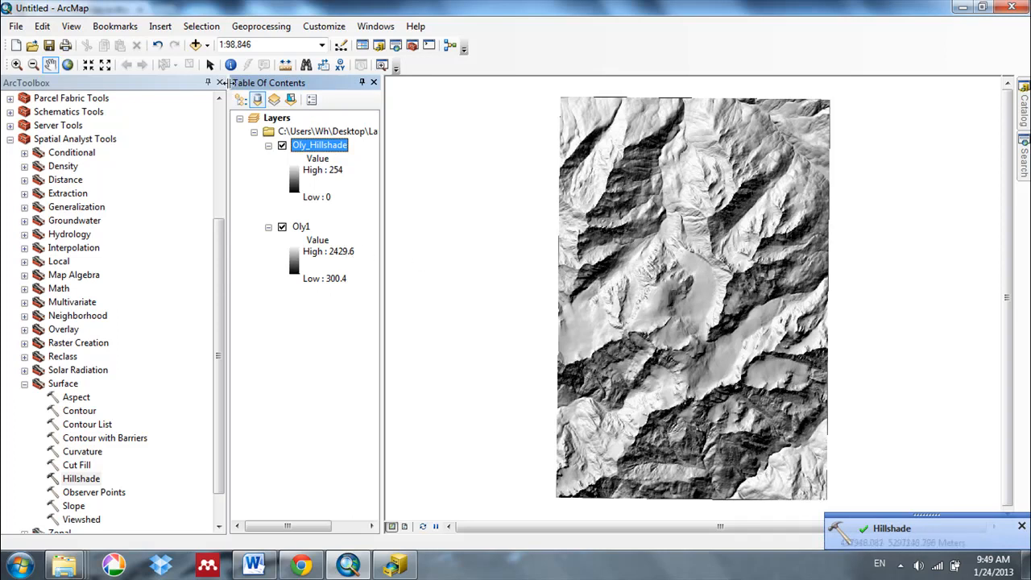
click(219, 83)
click(16, 65)
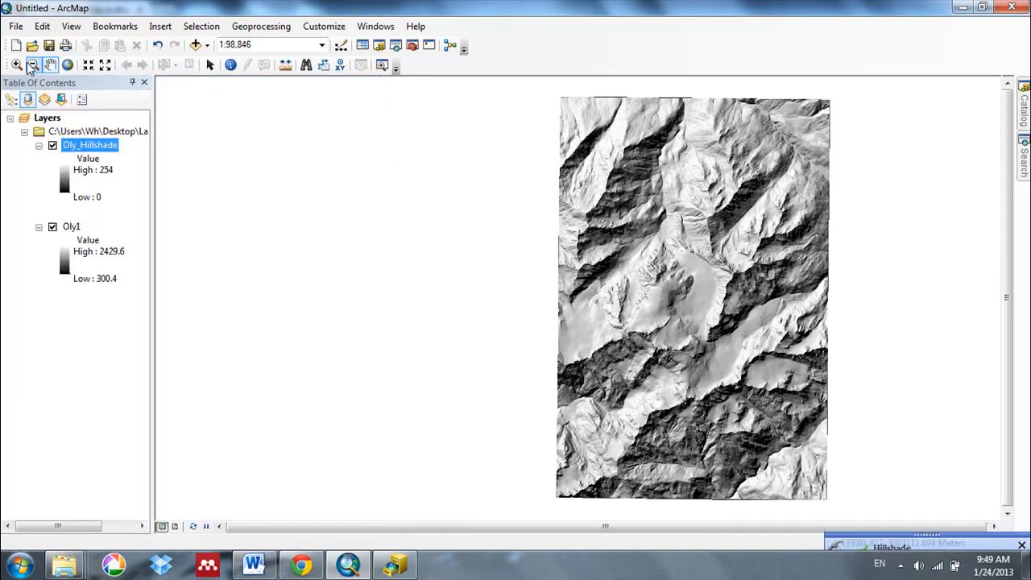
drag(580, 153, 846, 416)
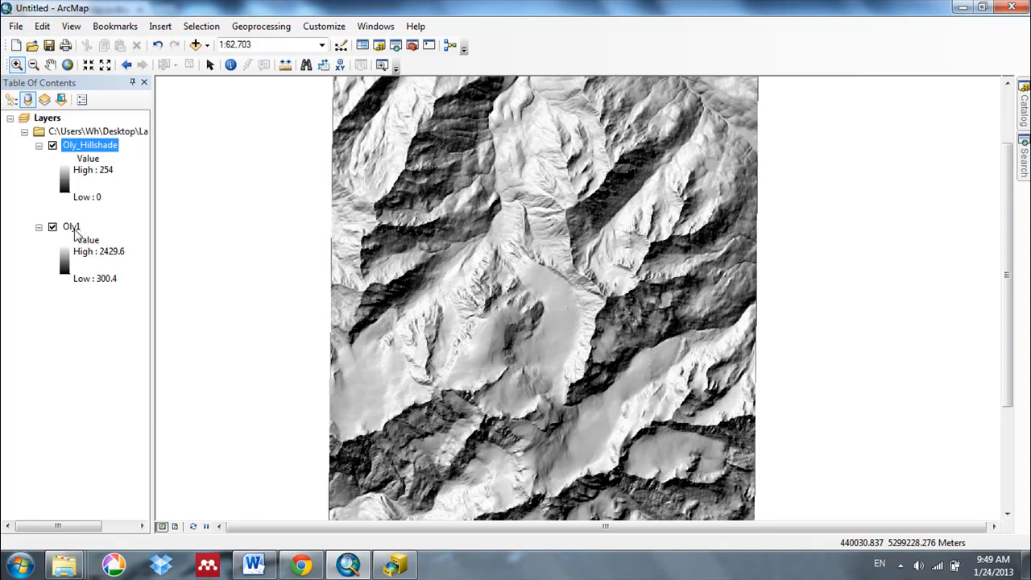
List the layers by drawing order and place Oly1 above Oly_Hillshade.
mouse_move(72, 229)
mouse_down()
mouse_move(68, 139)
mouse_move(11, 100)
mouse_up()
click(11, 99)
drag(61, 216, 61, 136)
Set the display transparency of the Oly1 layer to 50%.
right_click(61, 137)
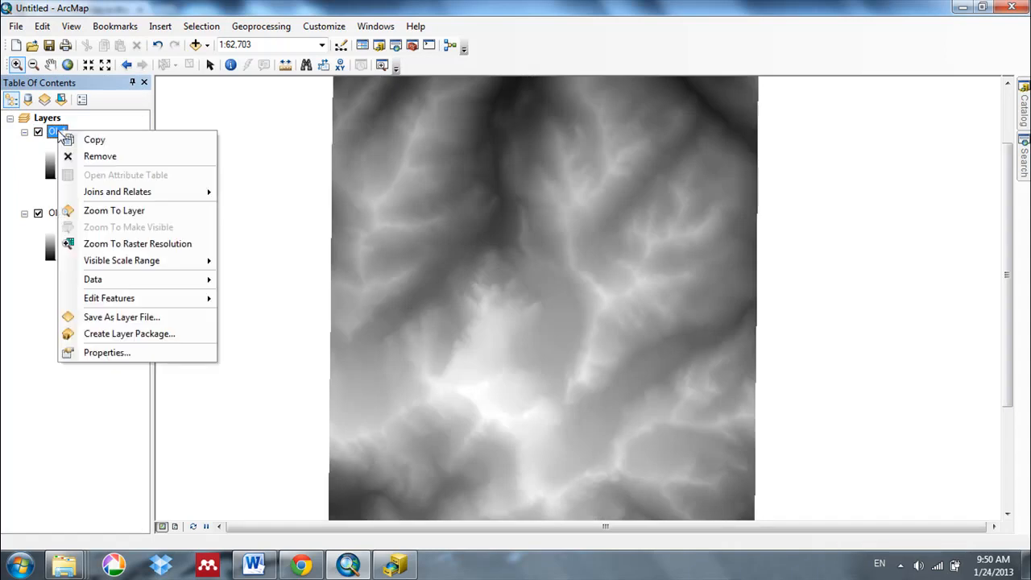
click(152, 352)
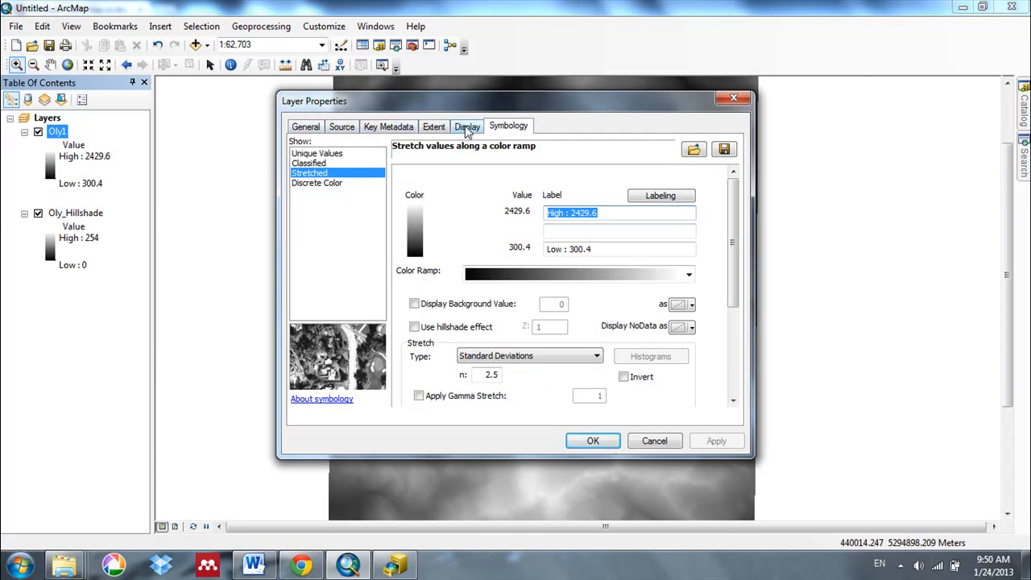
click(467, 129)
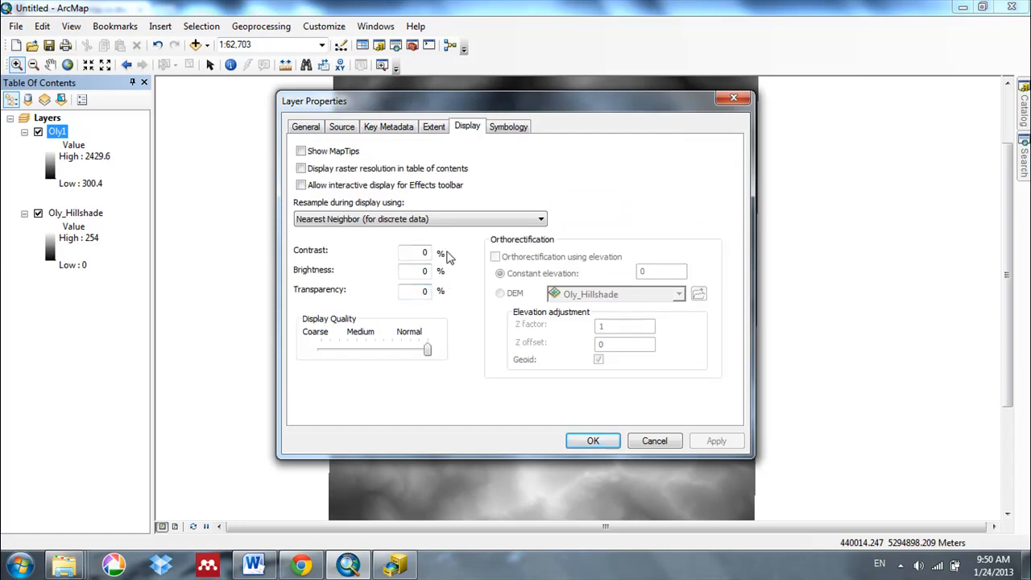
double_click(416, 290)
text(50)
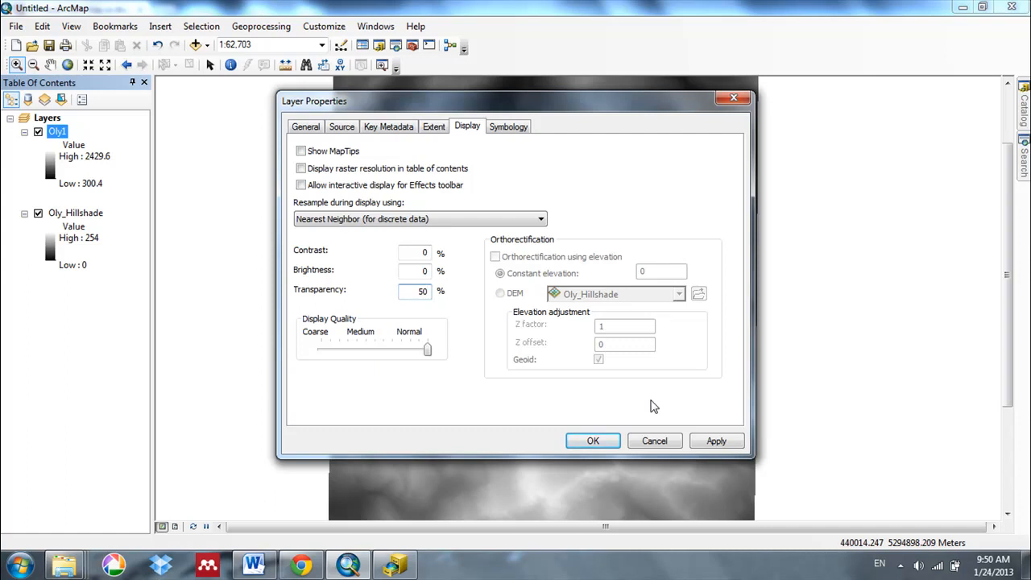
click(711, 442)
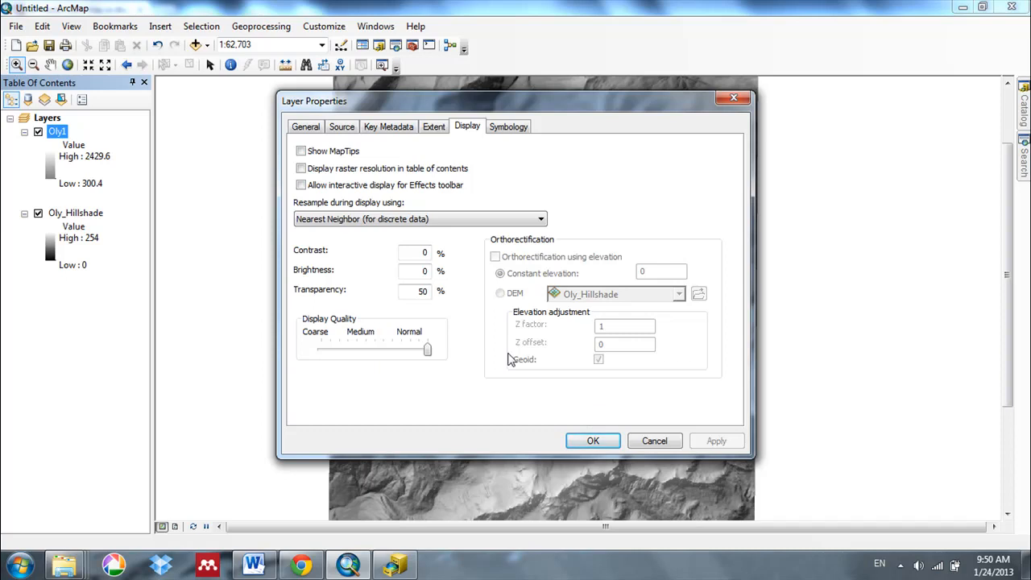
Apply a brown-to-yellow-to-blue stretched color ramp to Oly1 and show the map in layout view.
click(501, 127)
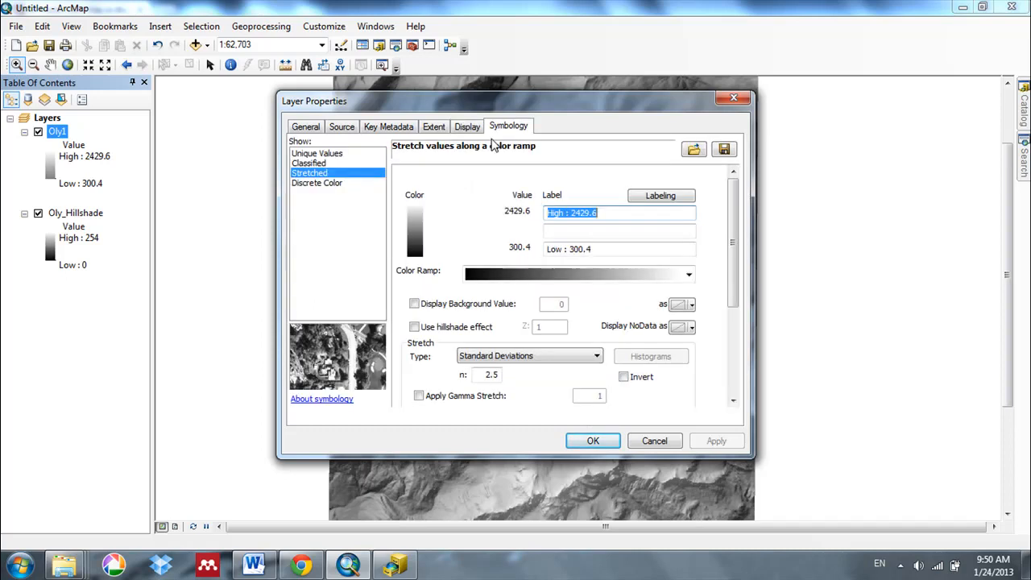
click(617, 275)
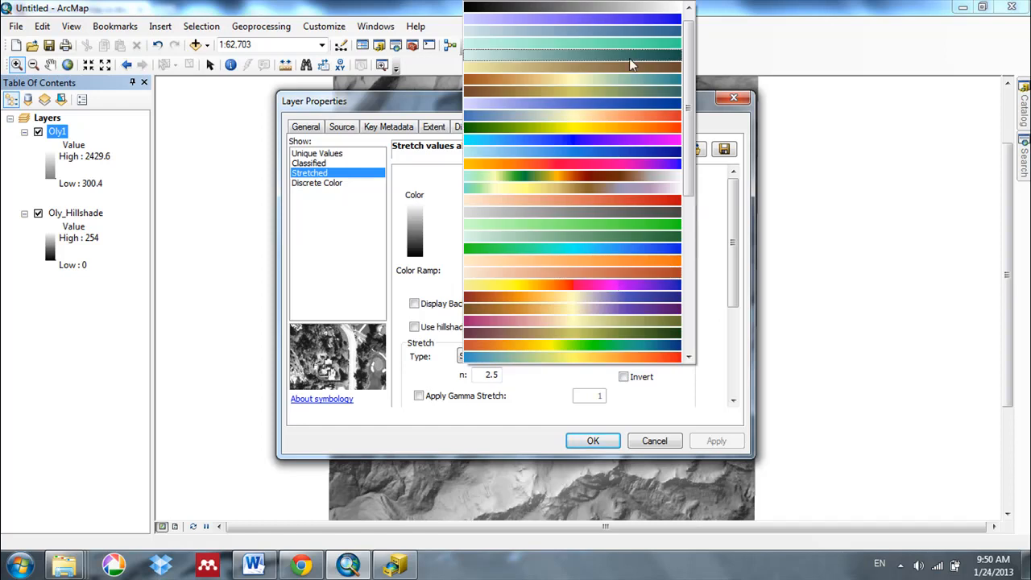
scroll(619, 197, up, 1)
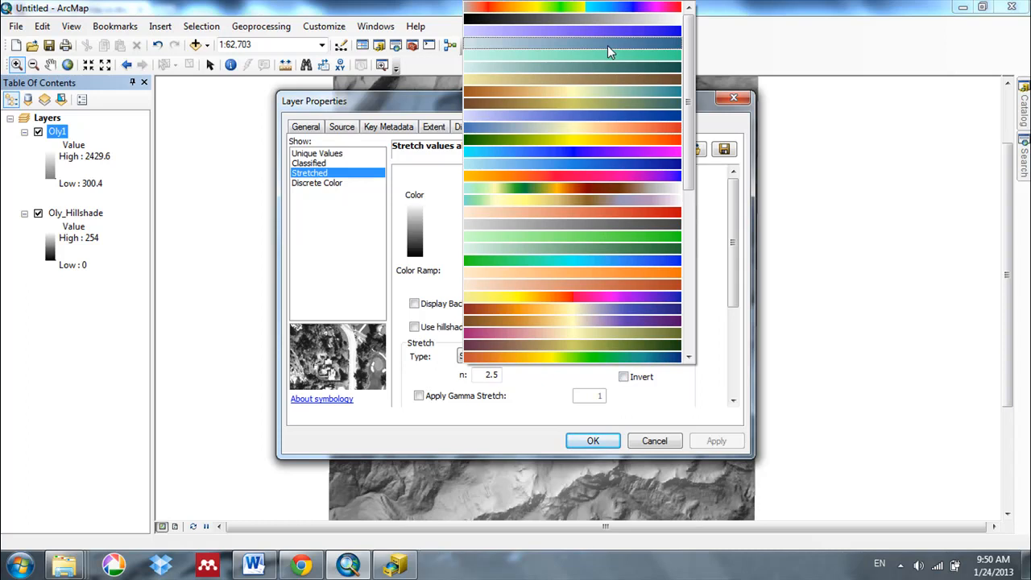
click(610, 104)
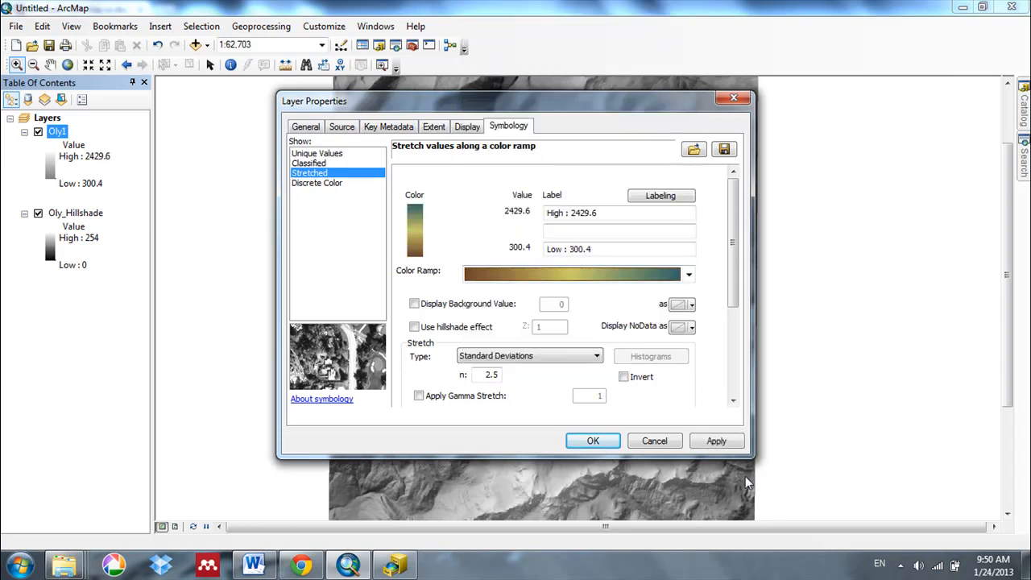
click(716, 441)
click(592, 439)
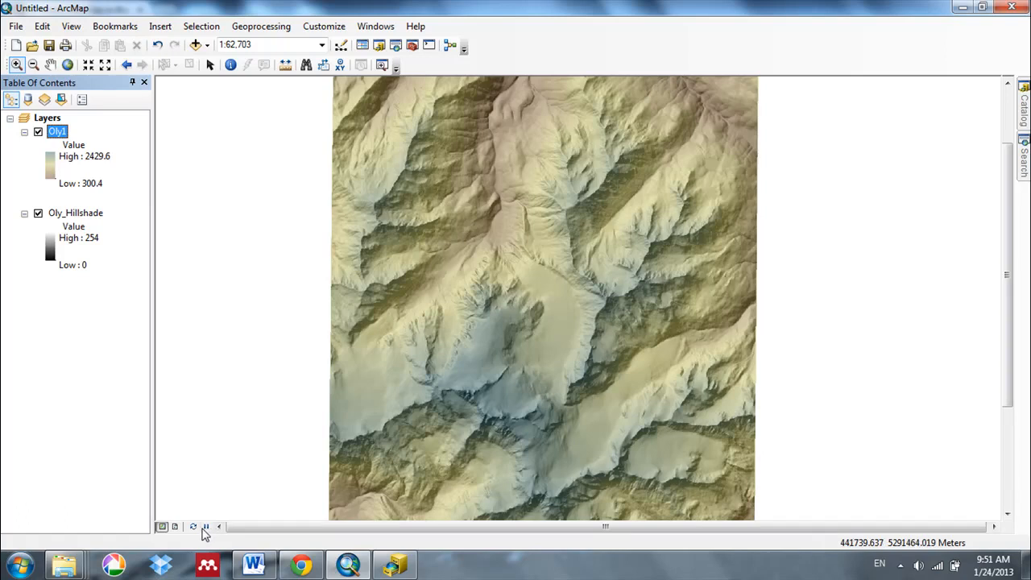
click(175, 526)
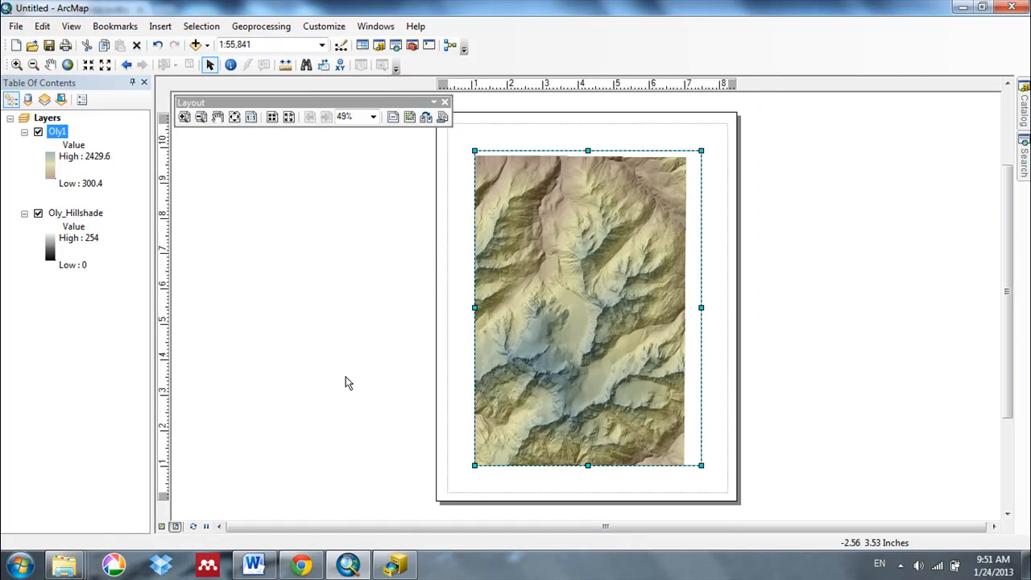
Follow the Geomorphological Research Group link in the Lab3_SpatialData Word document to Raster Data, the clipped 24K/100K/250K Digital Raster Graphics and the Vancouver quadrangle.
key(alt+Tab)
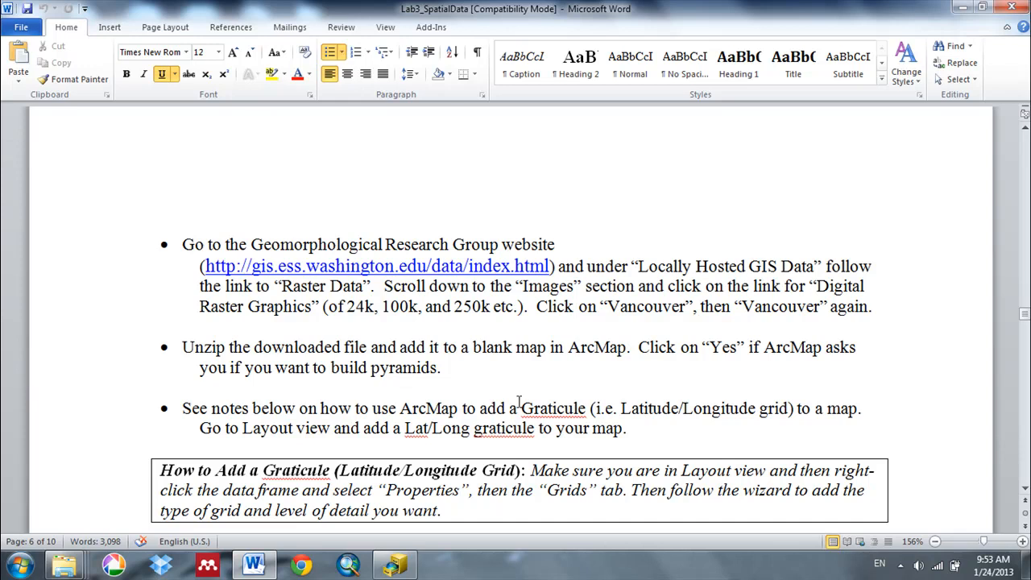
ctrl+click(473, 272)
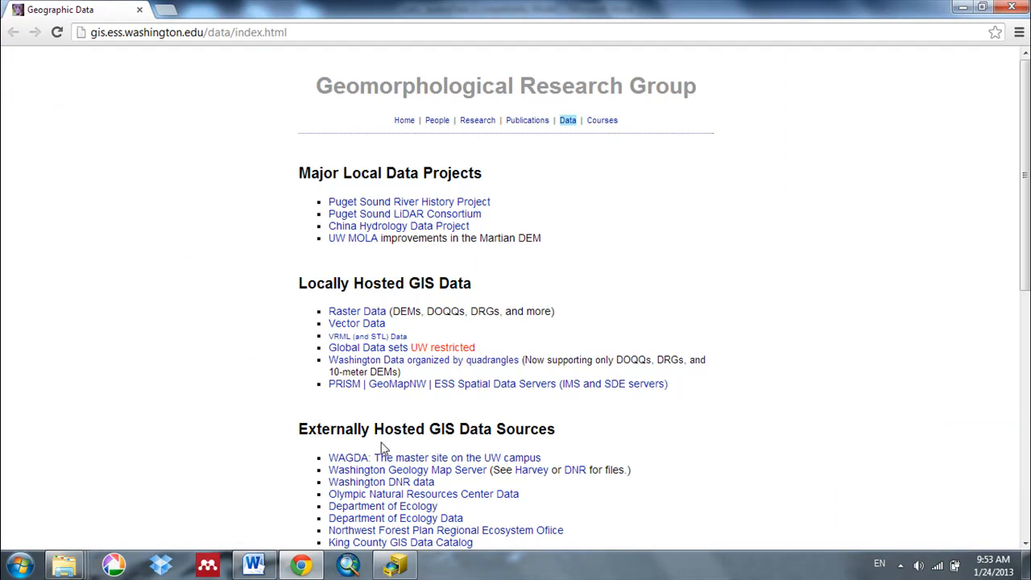
click(363, 320)
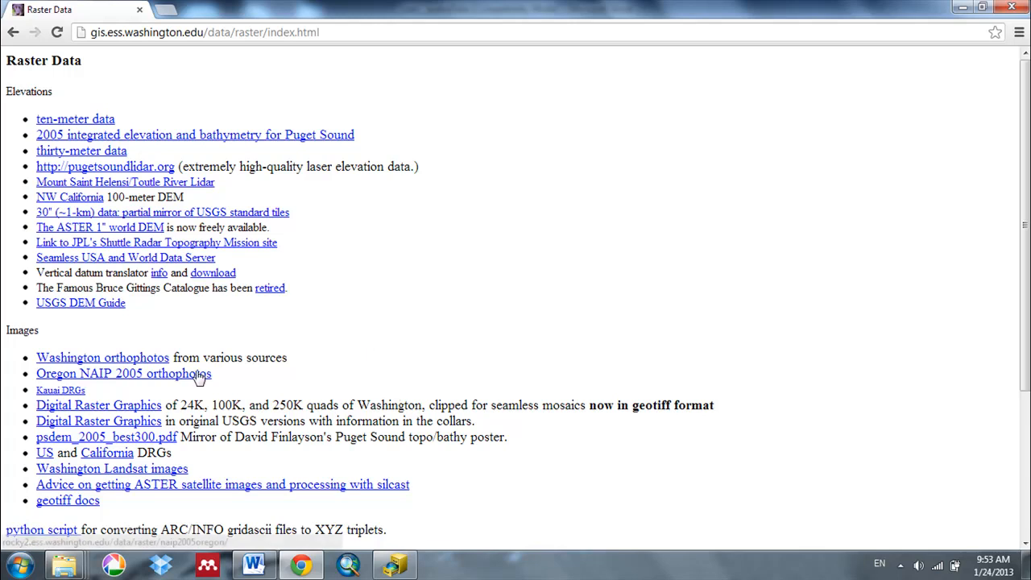
click(129, 412)
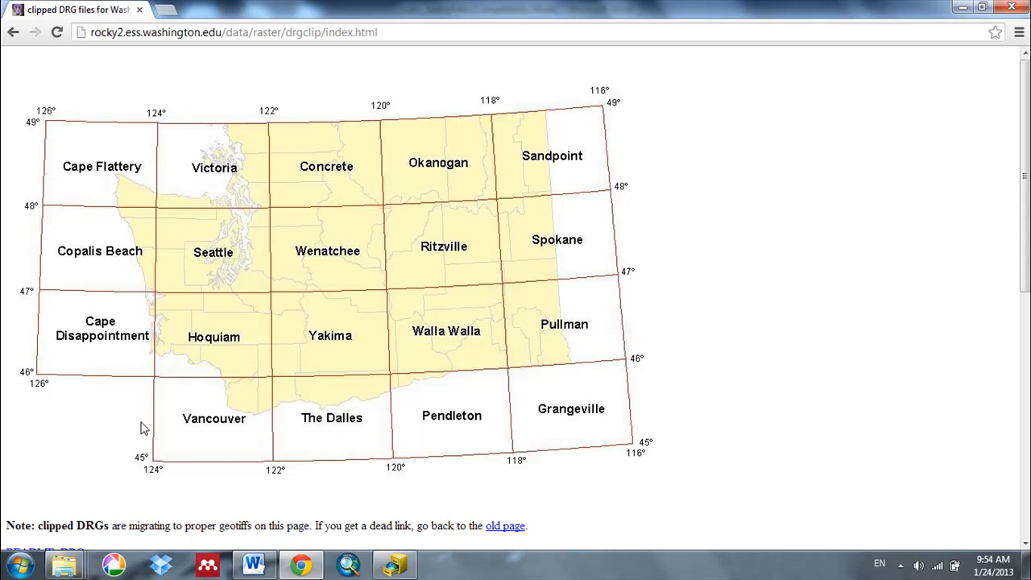
click(201, 429)
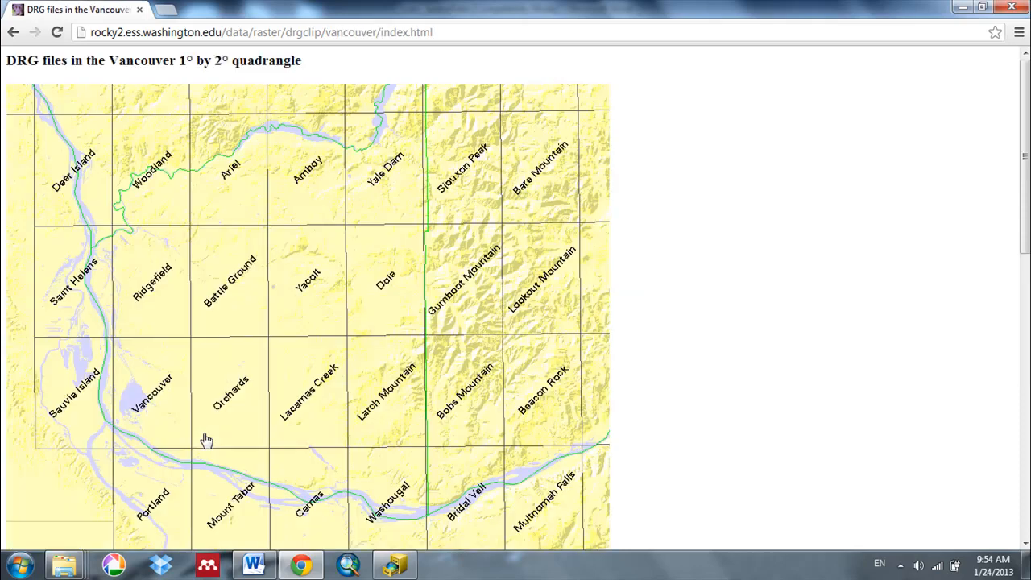
Download the zipped raster graphic of the Vancouver quadrangle and copy o45122f6 (1) from Downloads into the Lab_3_Working folder on the desktop.
click(151, 412)
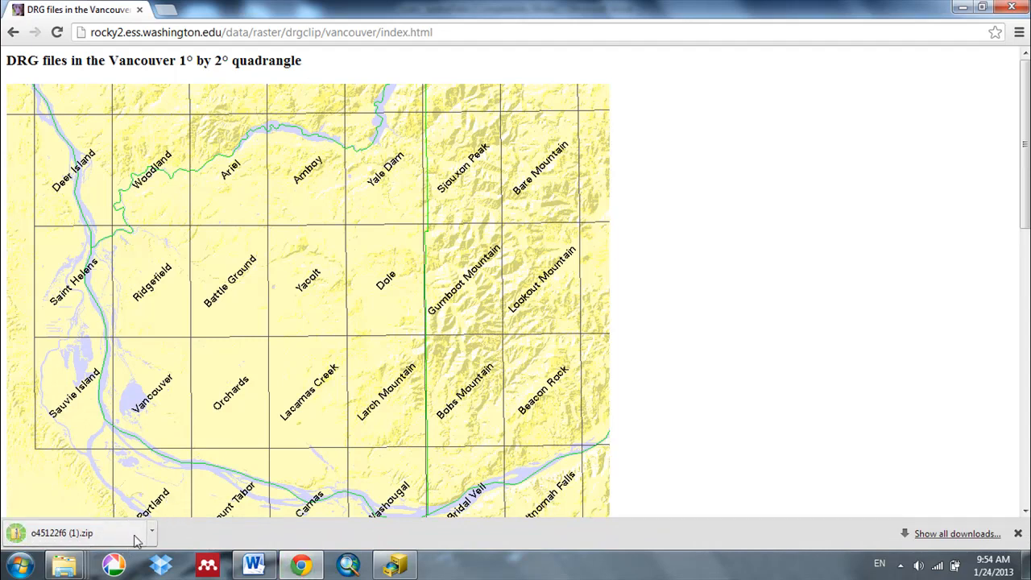
click(153, 533)
click(197, 452)
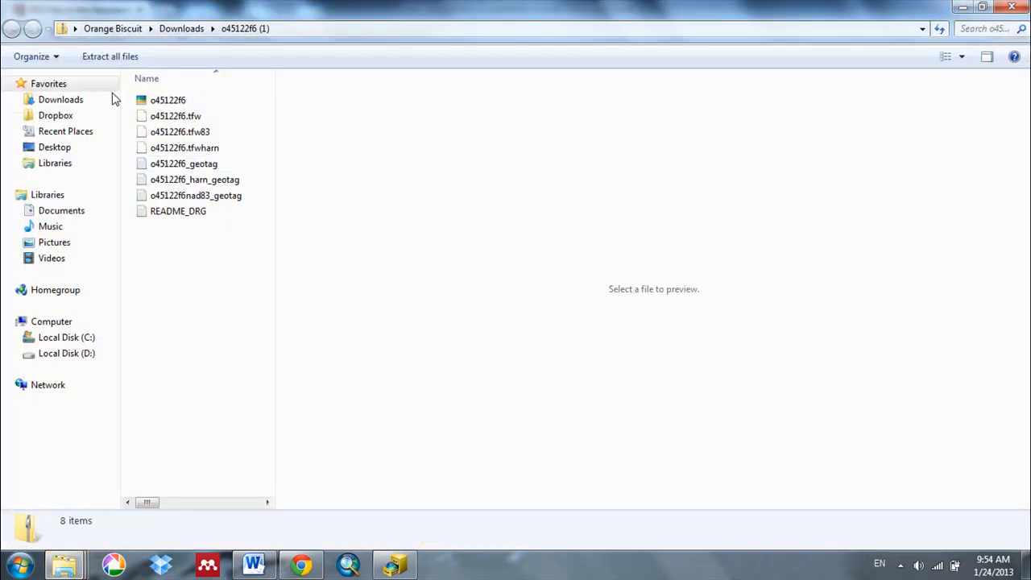
click(193, 28)
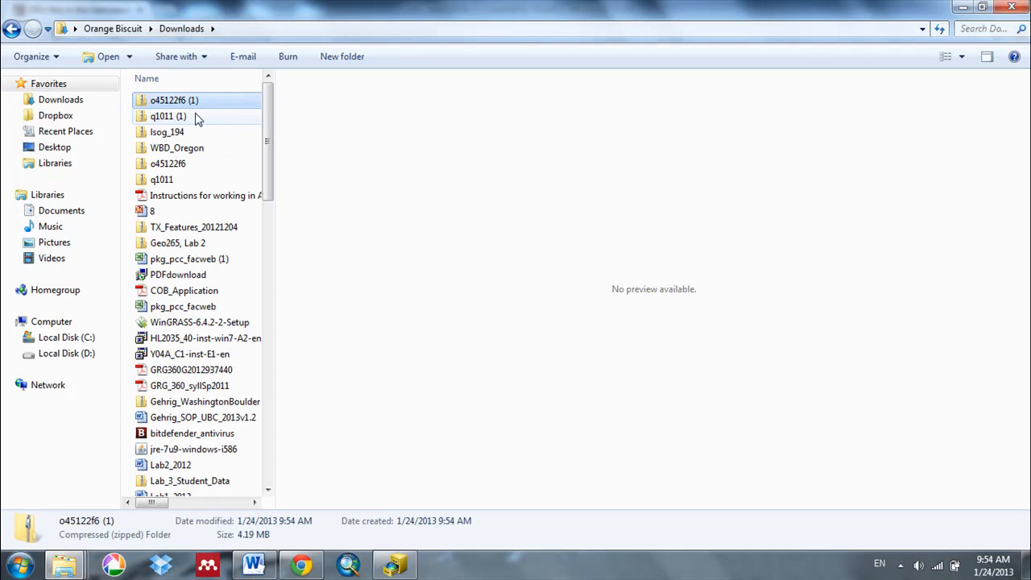
right_click(176, 100)
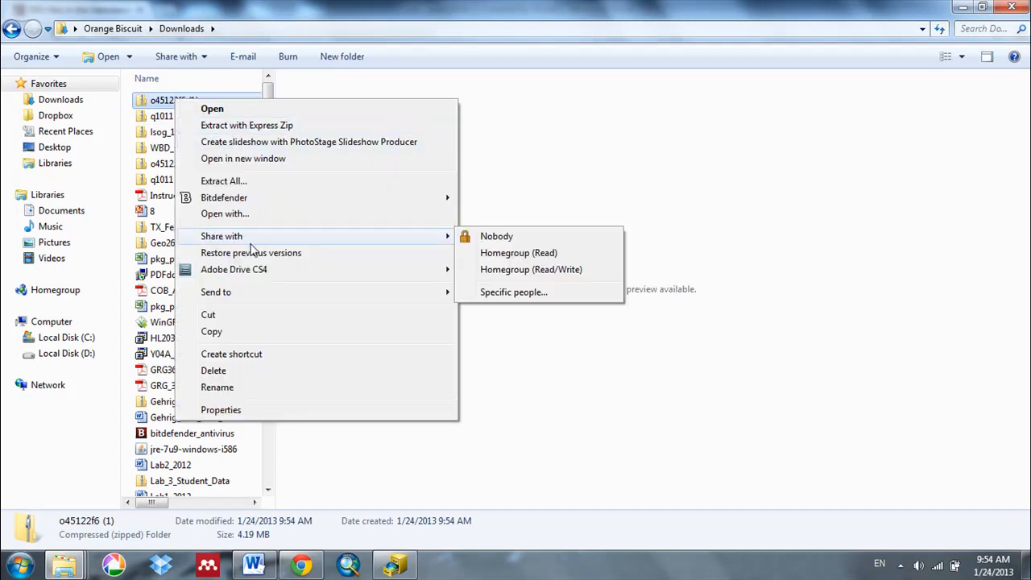
click(252, 333)
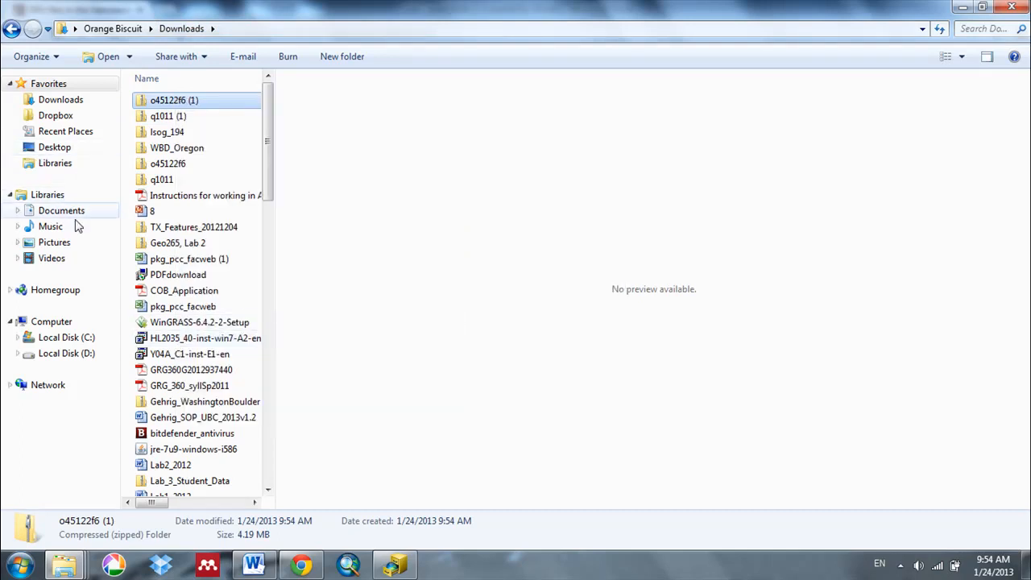
click(53, 149)
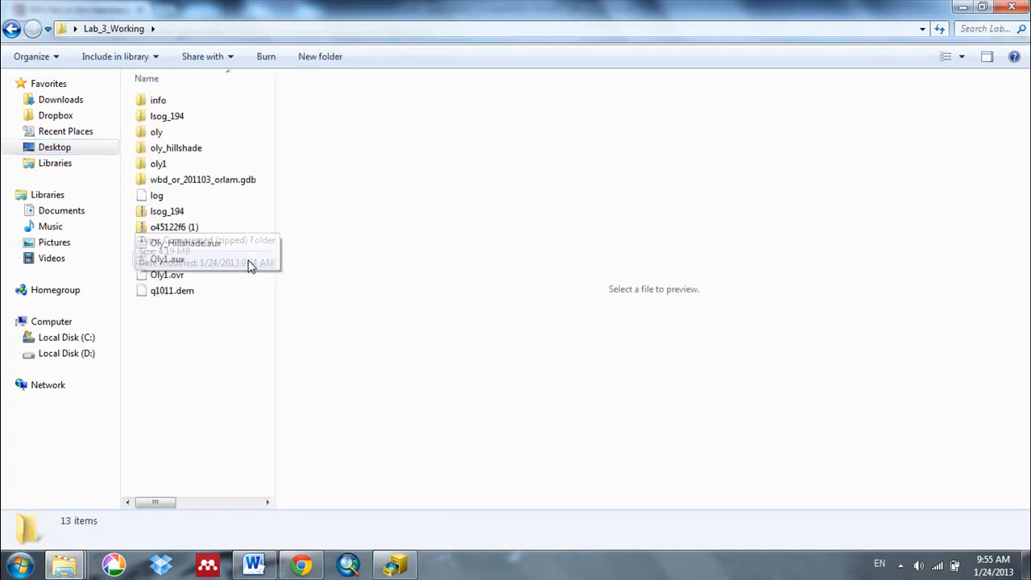
Extract the o45122f6 (1) archive within the Lab_3_Working folder.
right_click(185, 228)
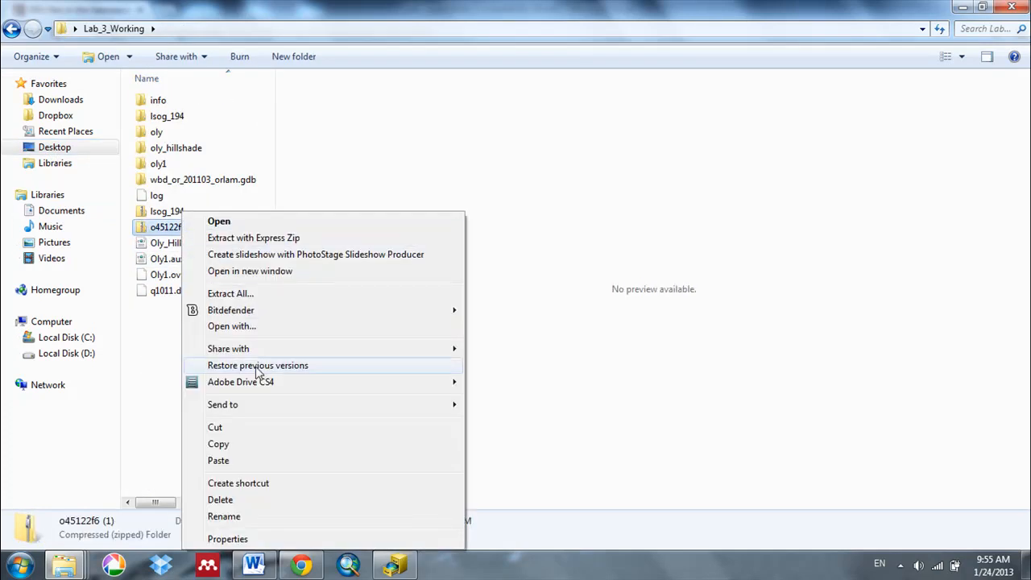
click(235, 294)
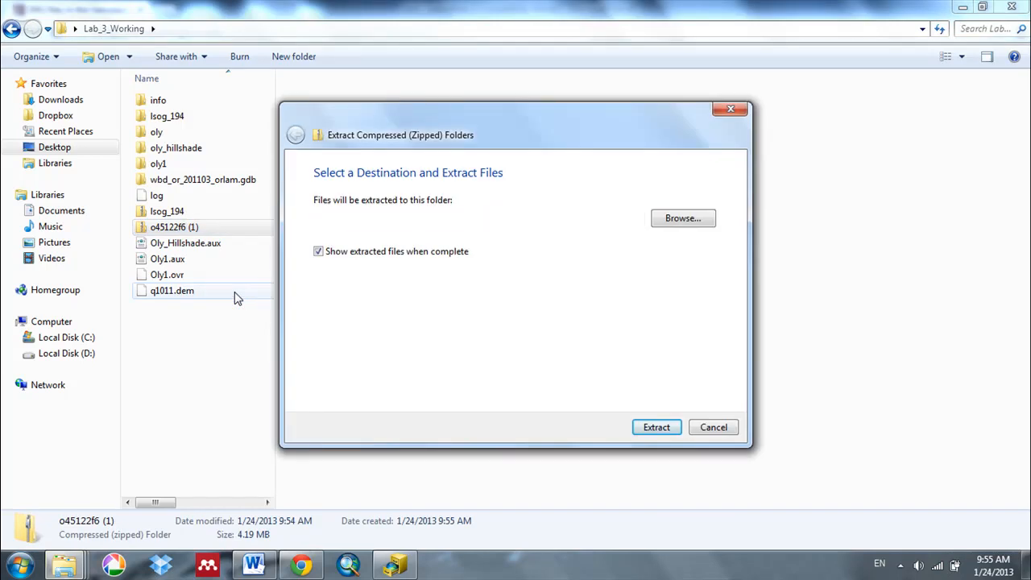
key(Return)
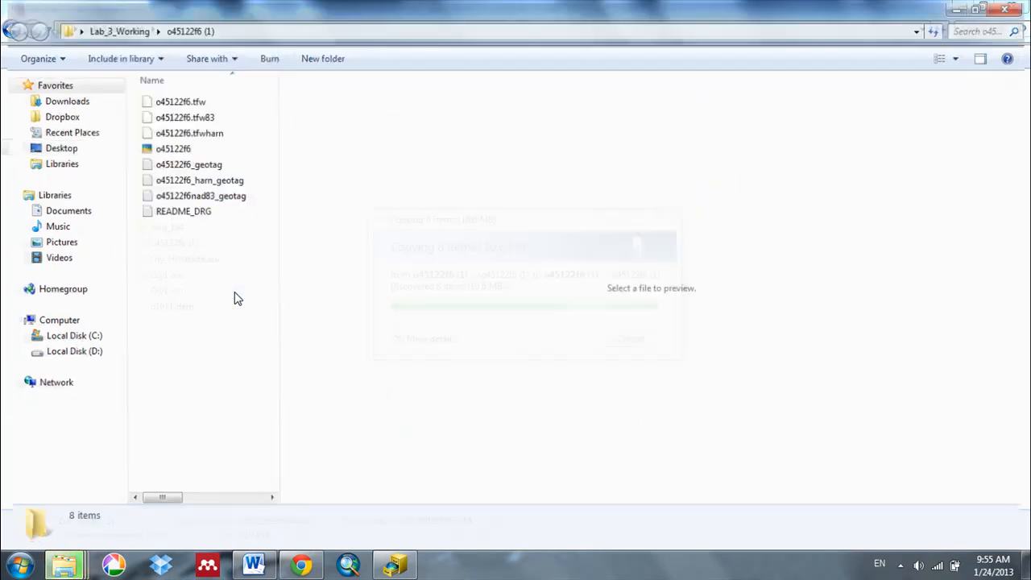
Switch to ArcMap and add o45122f6.tif from the o45122f6 (1) folder to the empty map, building pyramids with Nearest Neighbor resampling.
key(alt+Tab)
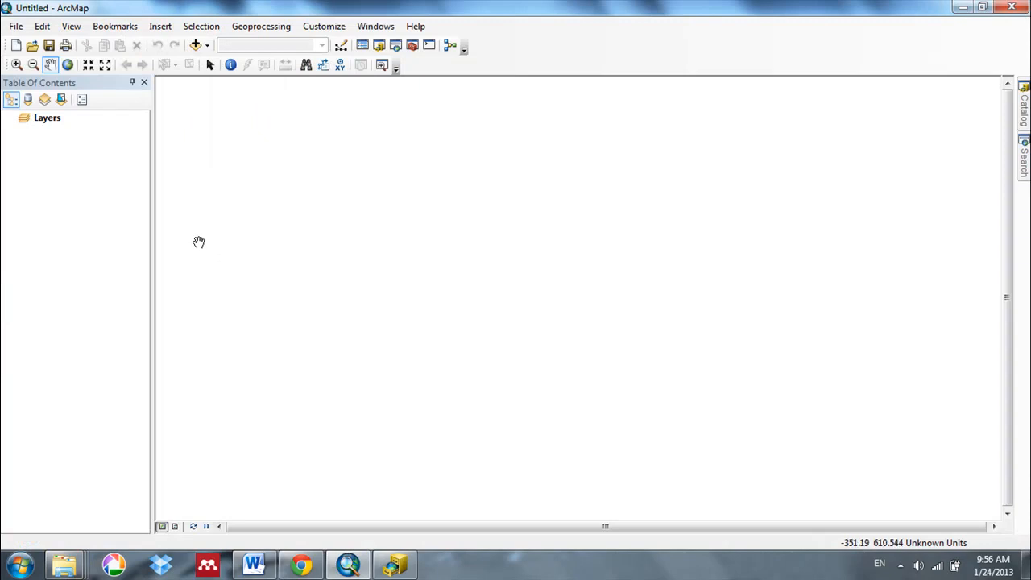
click(197, 46)
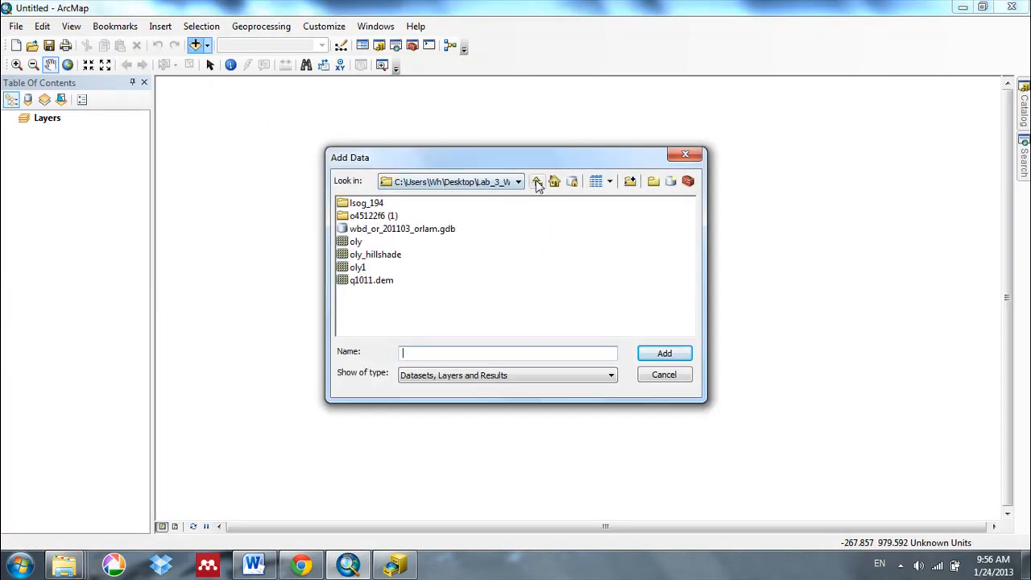
double_click(376, 216)
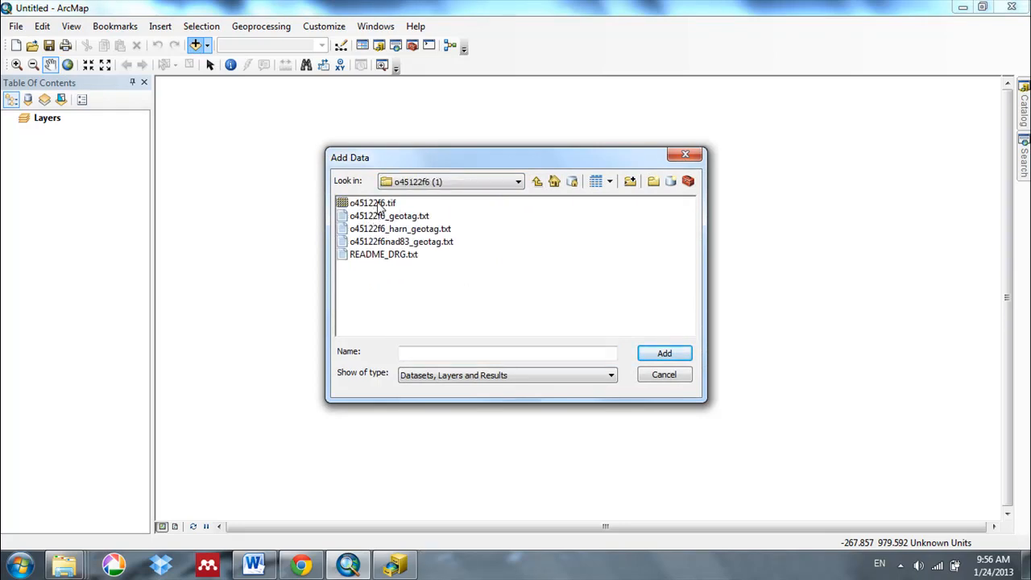
double_click(380, 204)
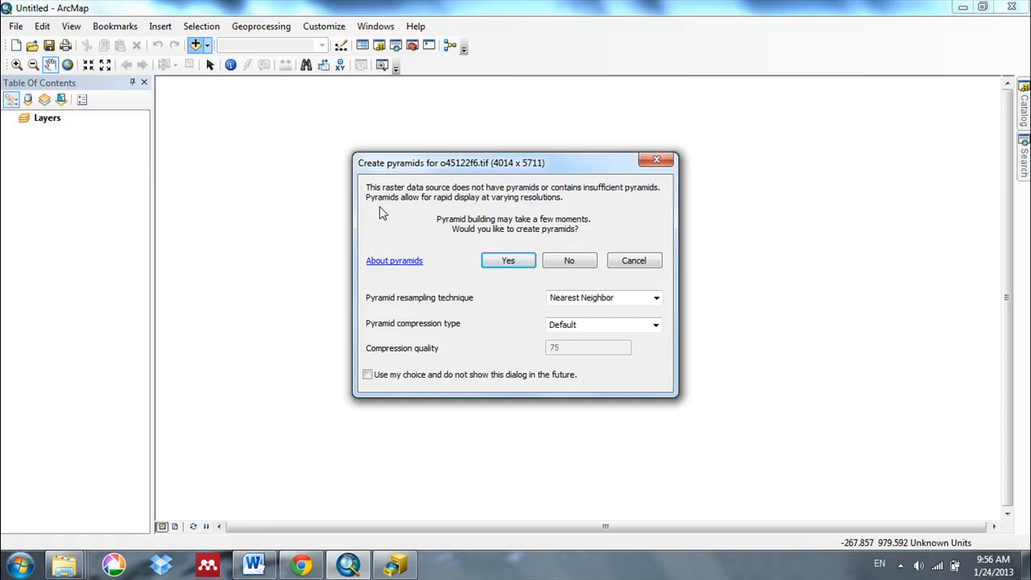
key(Return)
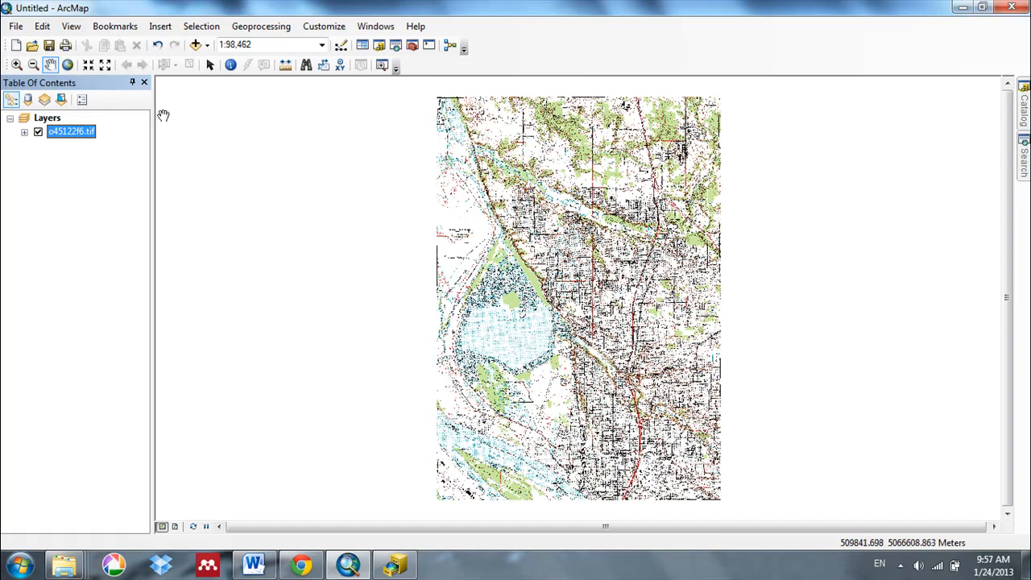
Show the map in layout view and add a graticule of meridians and parallels with default settings to the data frame.
click(175, 526)
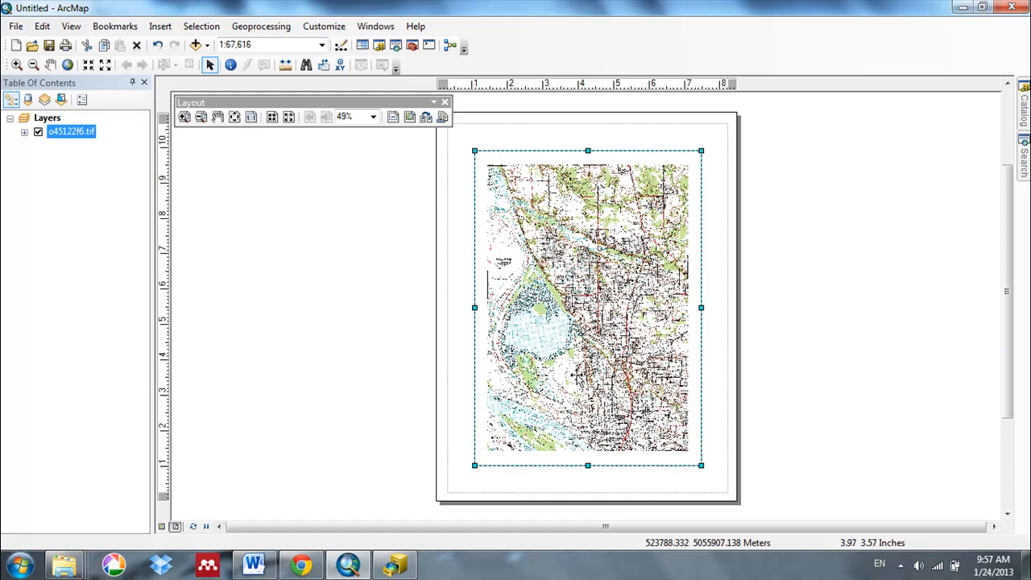
right_click(574, 439)
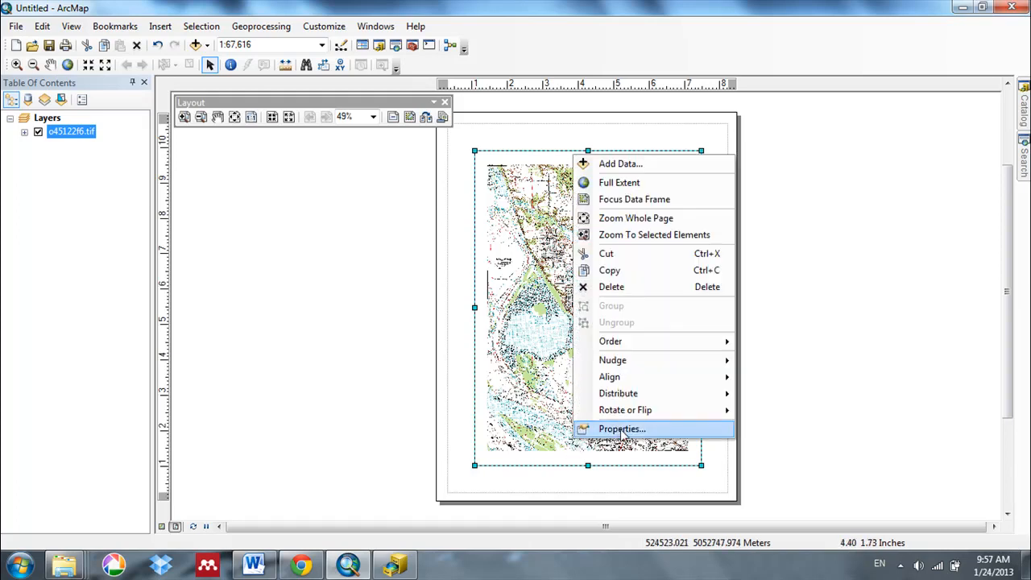
click(612, 429)
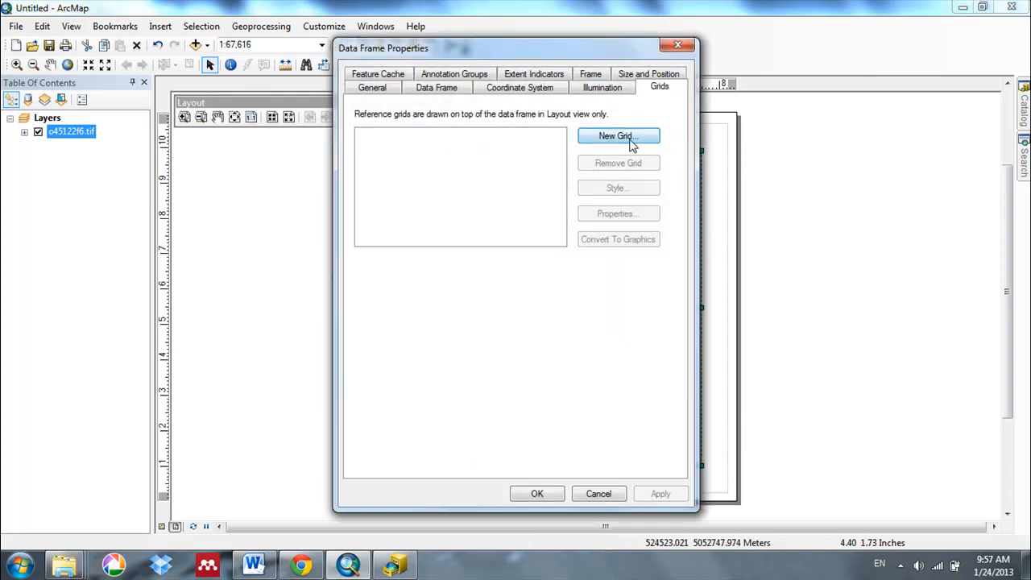
click(632, 142)
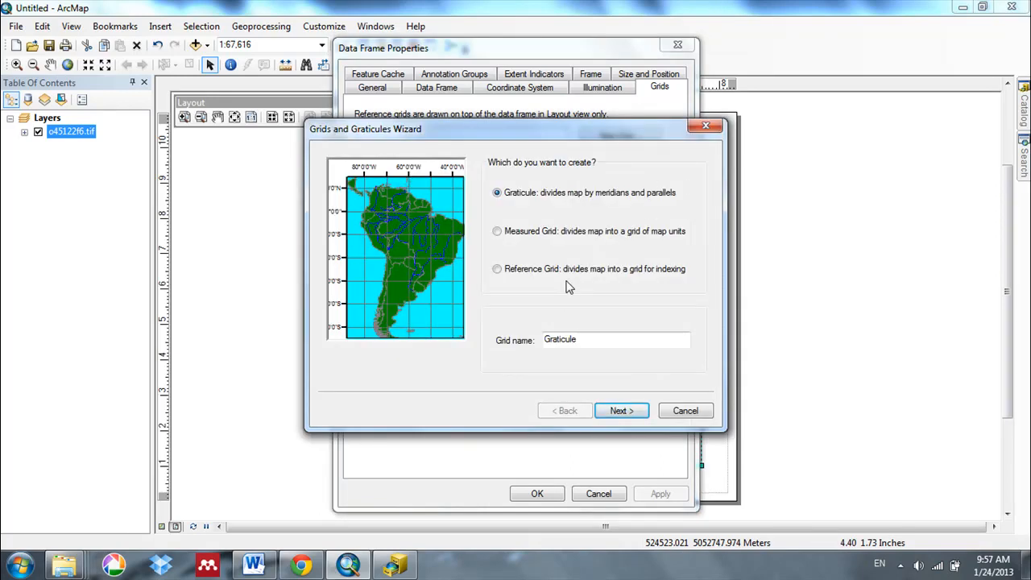
click(624, 413)
click(628, 412)
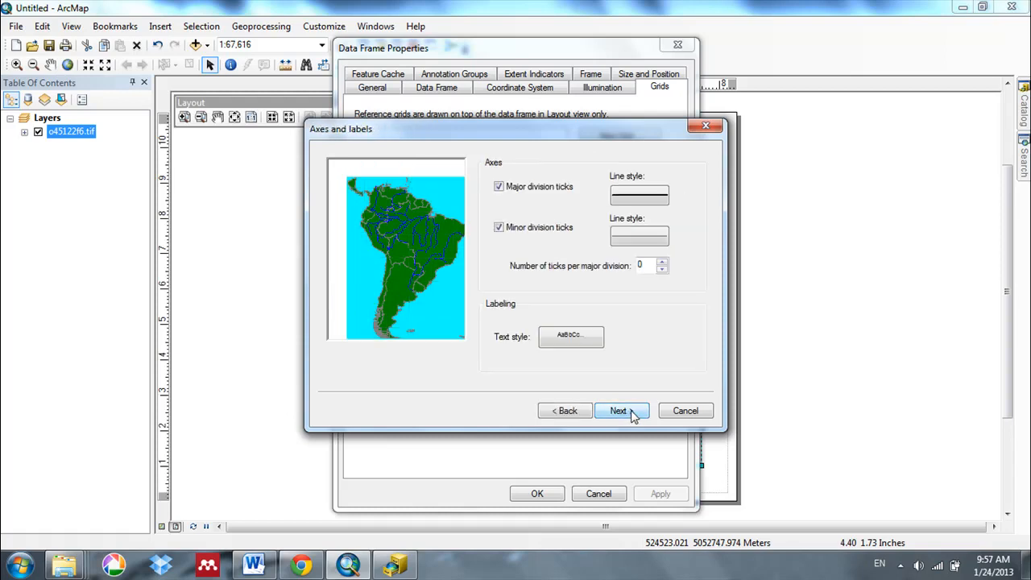
click(628, 413)
click(624, 411)
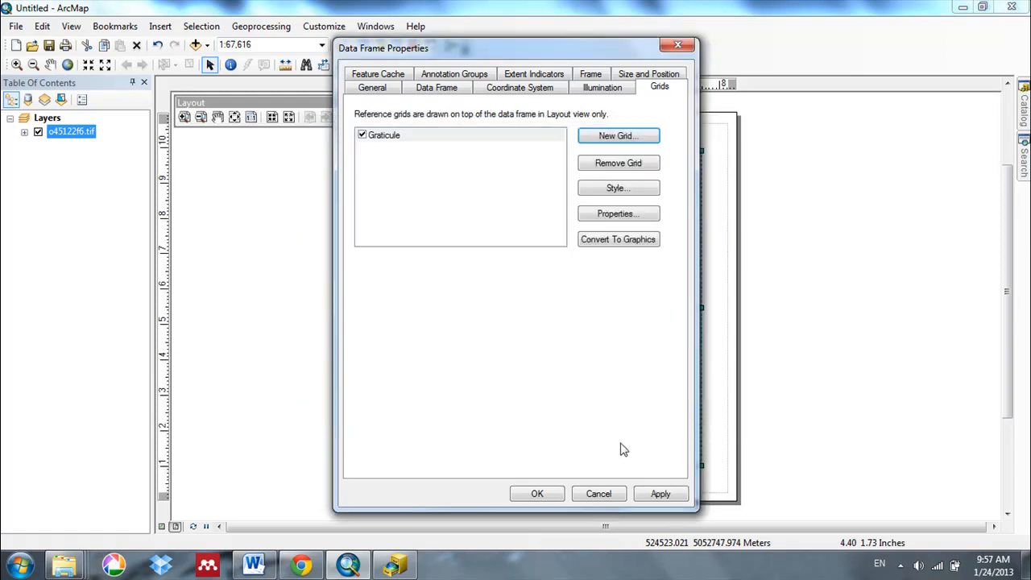
click(659, 493)
click(552, 493)
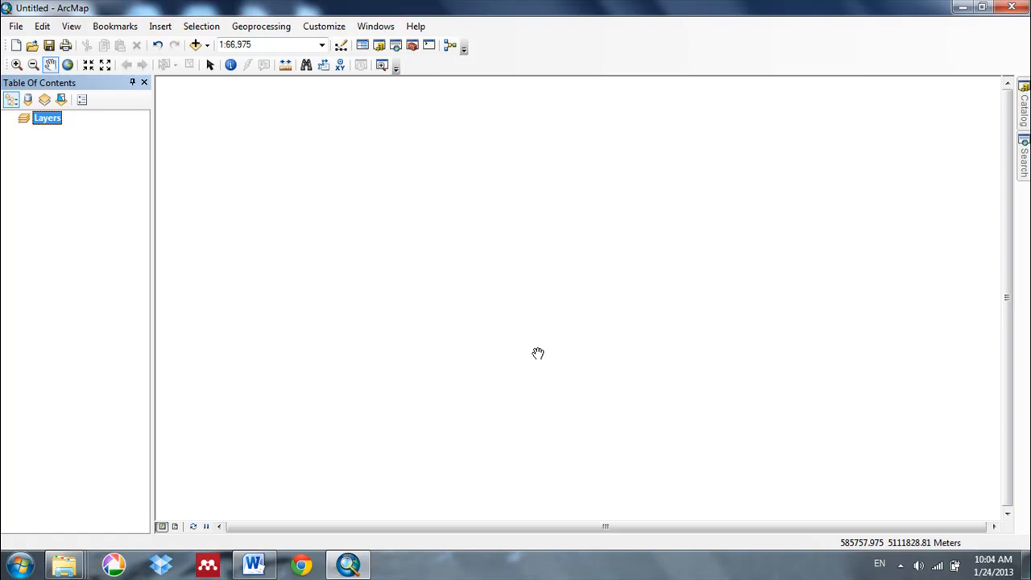
Add the SakhalinRivers.shp shapefile from the Part3 folder of Fa12_Lab2Data to the empty map.
click(195, 45)
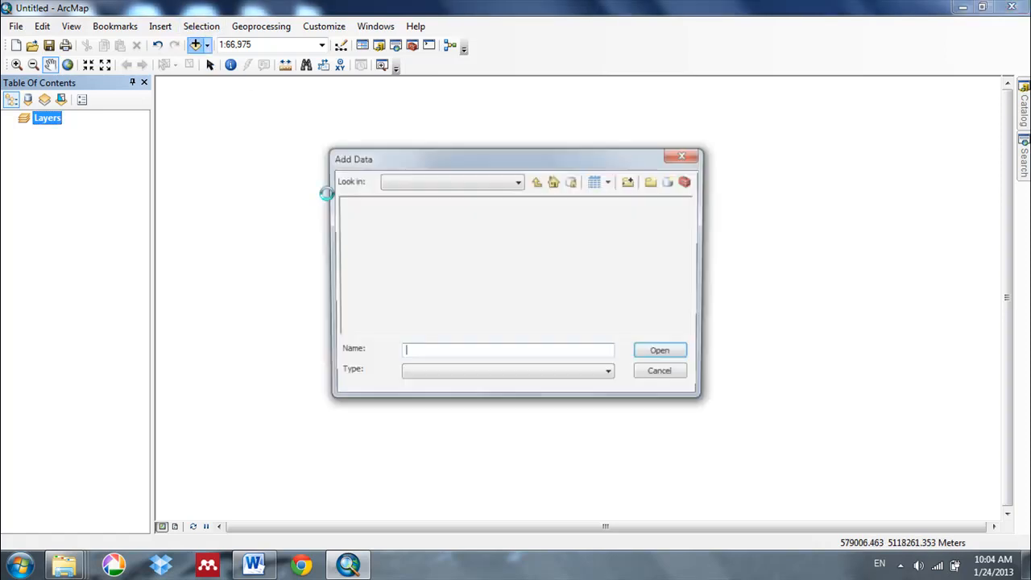
click(538, 182)
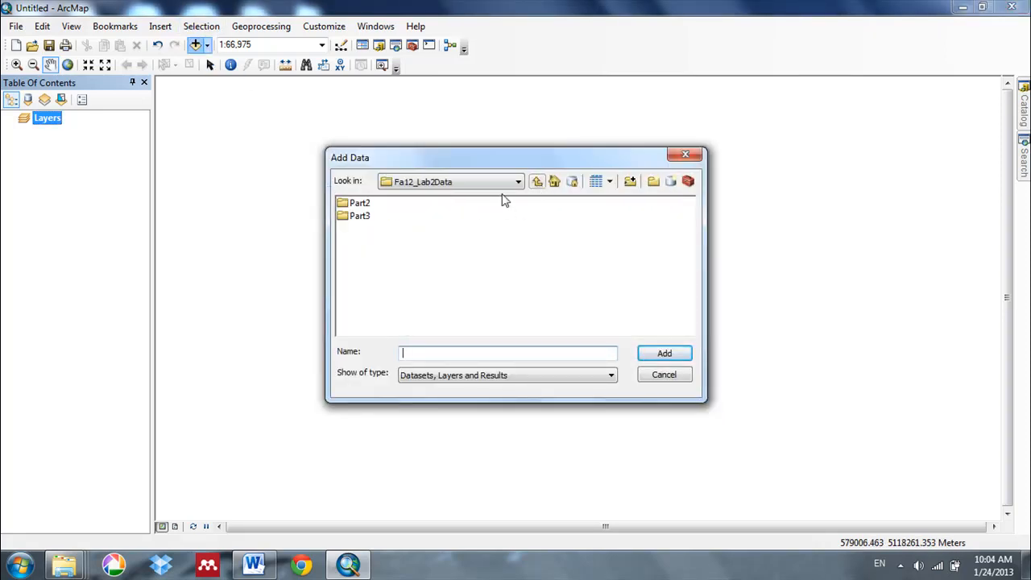
double_click(360, 216)
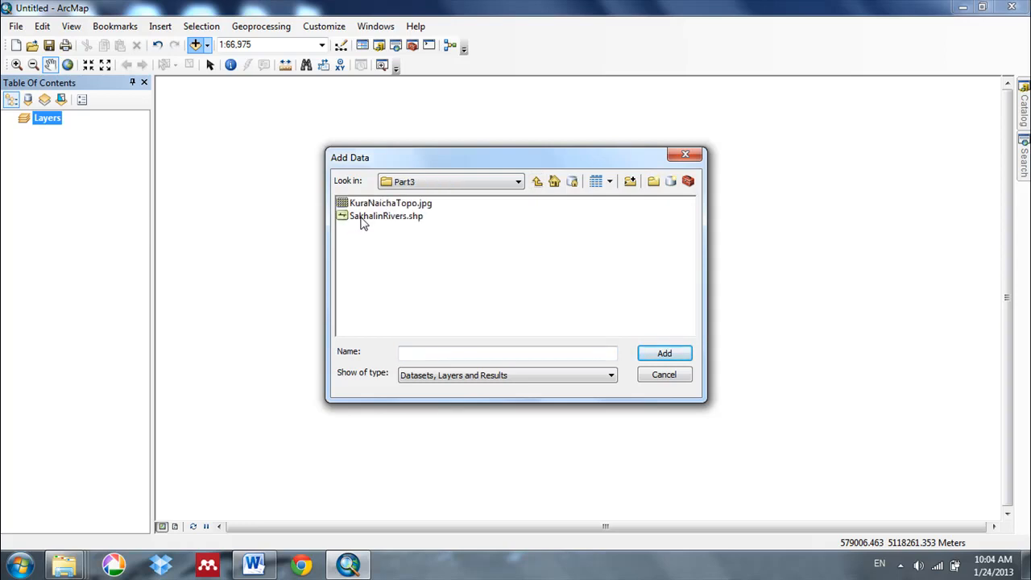
click(393, 215)
click(684, 358)
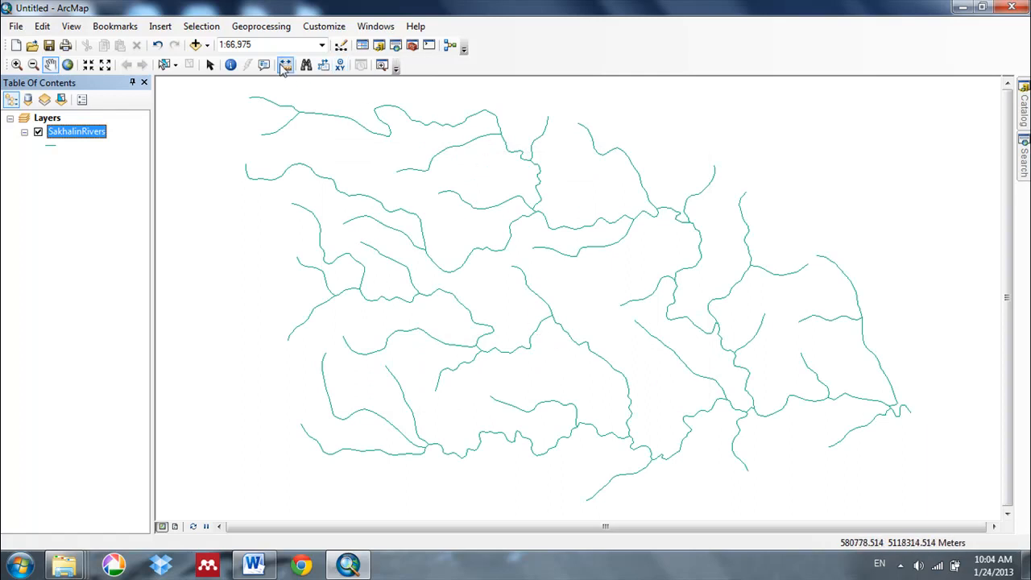
Add the whole KuraNaichaTopo.jpg image from Part3 with Nearest Neighbor pyramids and zoom to that layer.
click(196, 46)
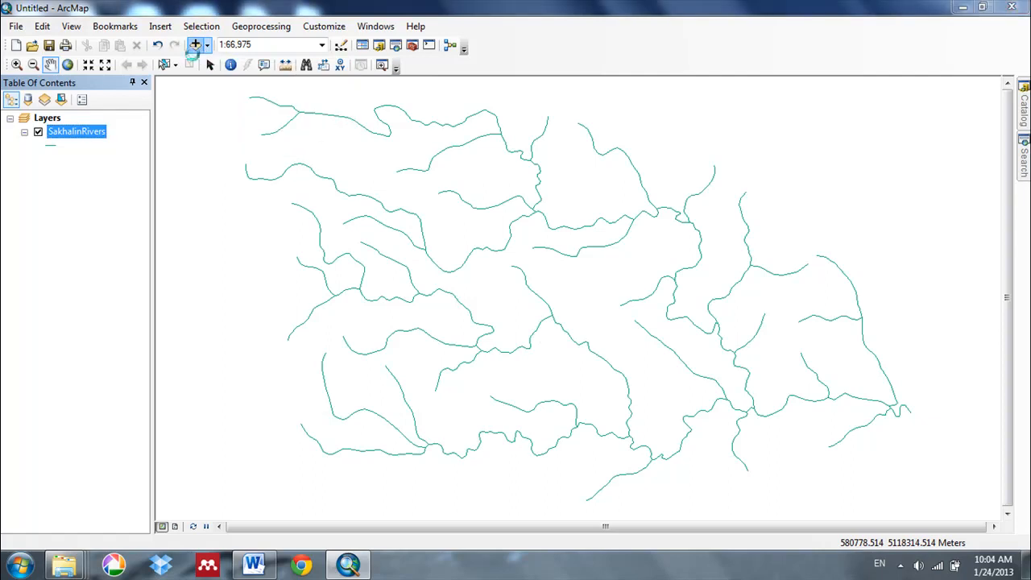
click(366, 204)
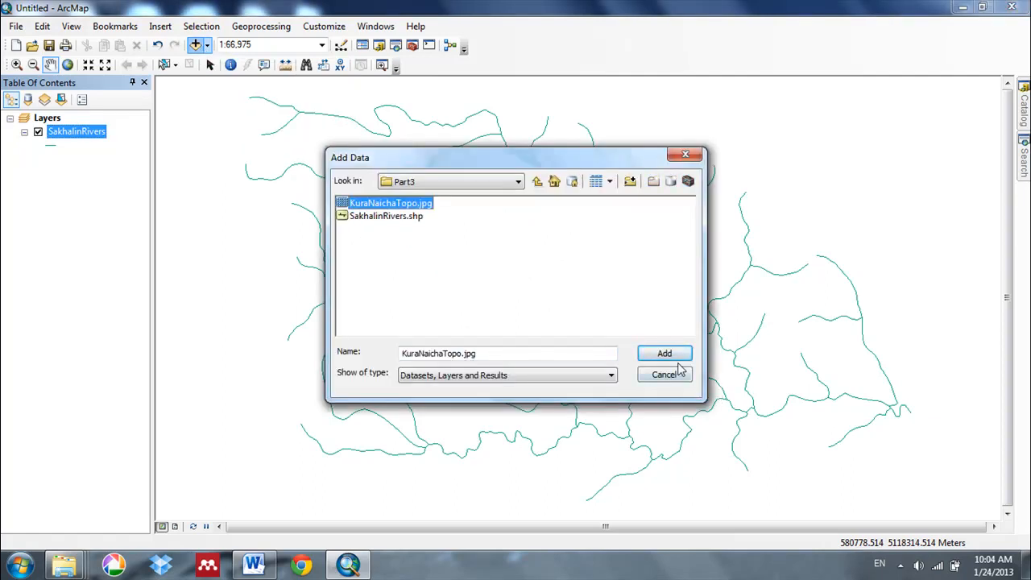
double_click(384, 205)
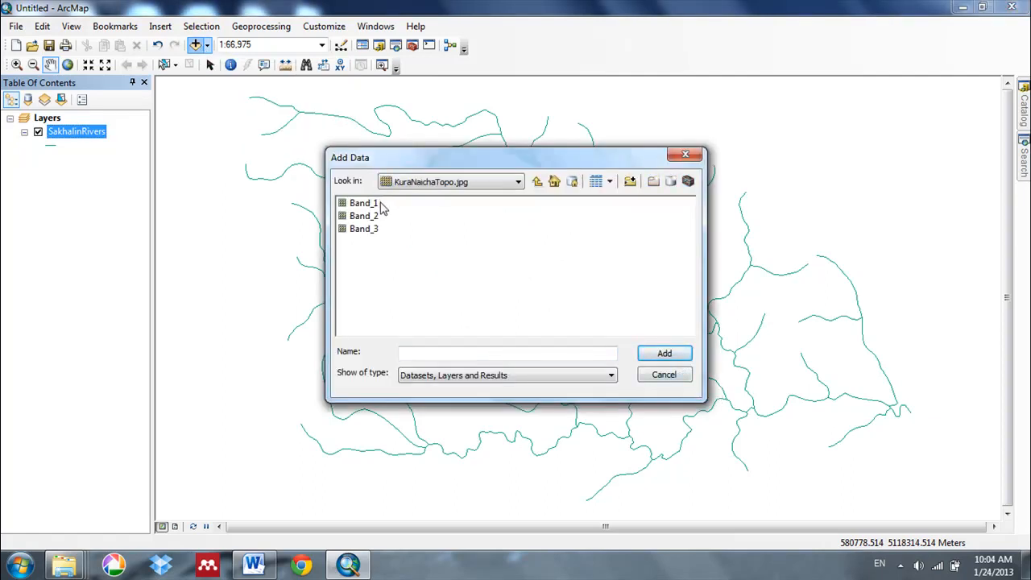
click(537, 182)
click(359, 205)
click(662, 352)
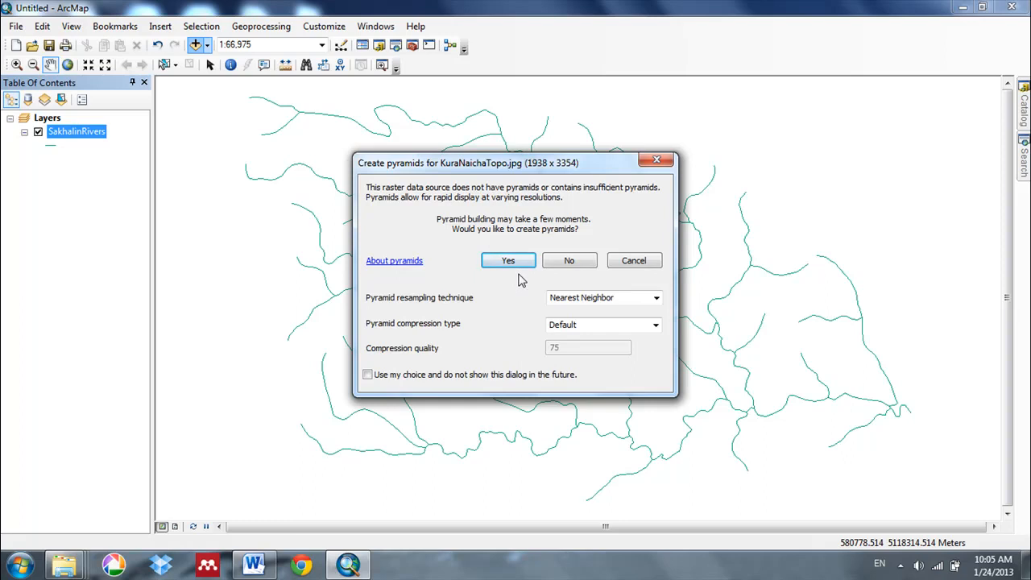
click(508, 261)
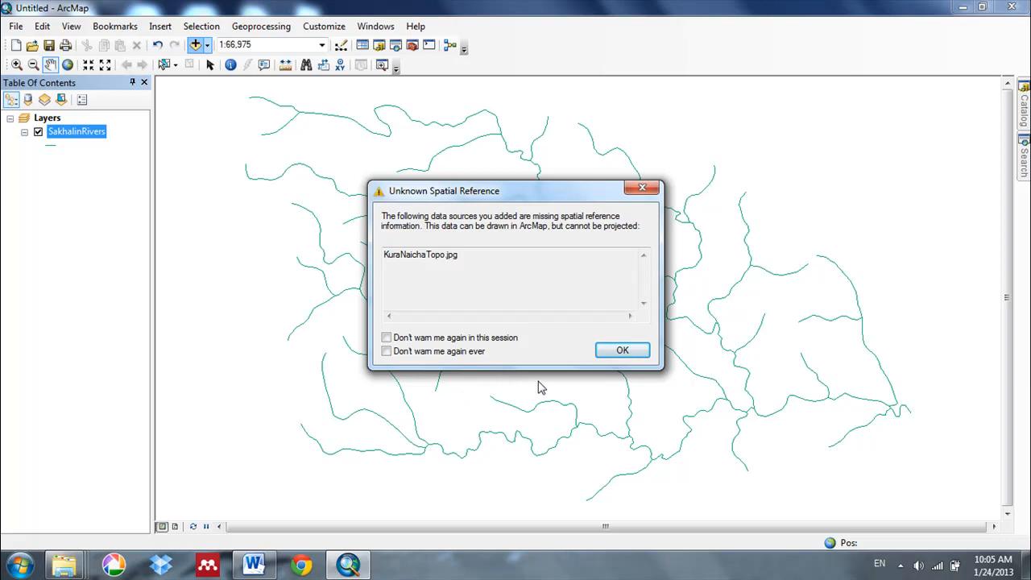
click(614, 353)
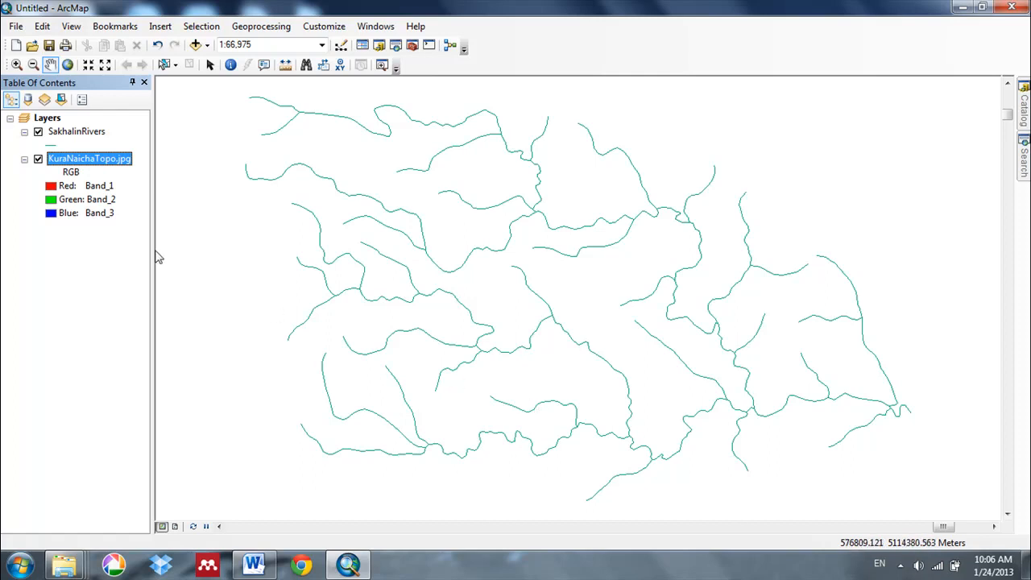
right_click(90, 164)
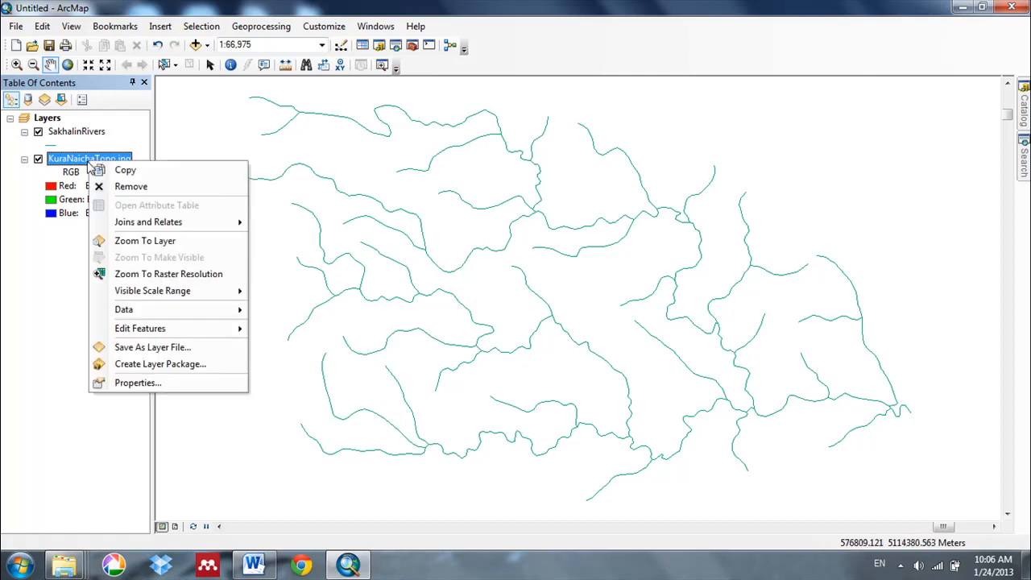
click(122, 243)
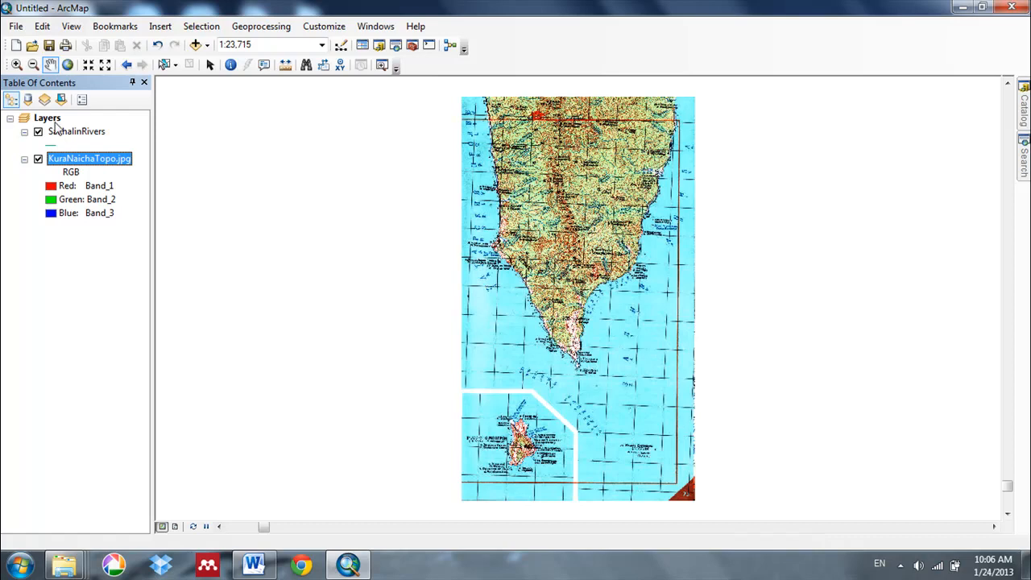
Examine the SakhalinRivers layer's source properties for its projected coordinate system, projection parameters, linear unit and datum.
right_click(77, 134)
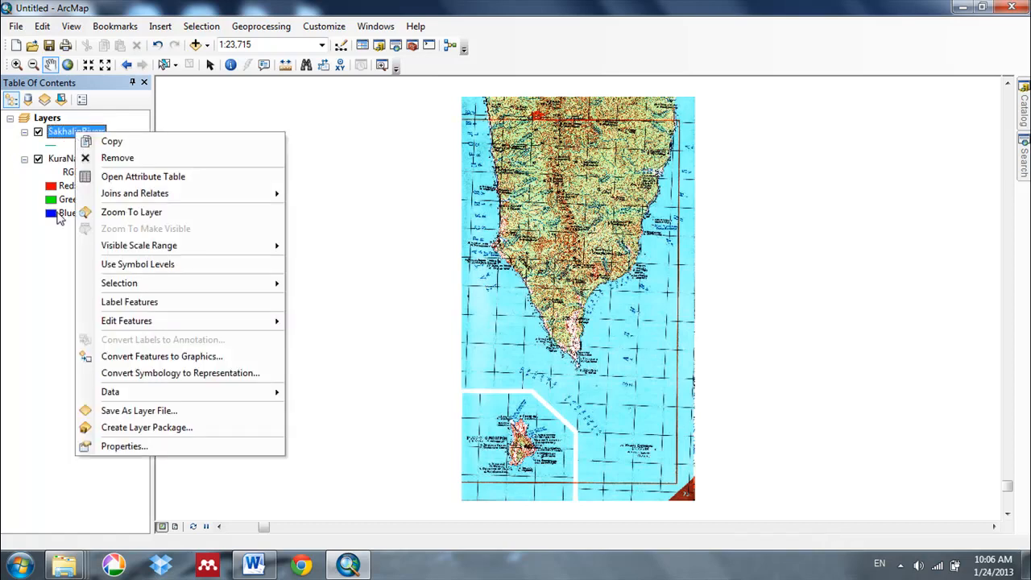
click(124, 445)
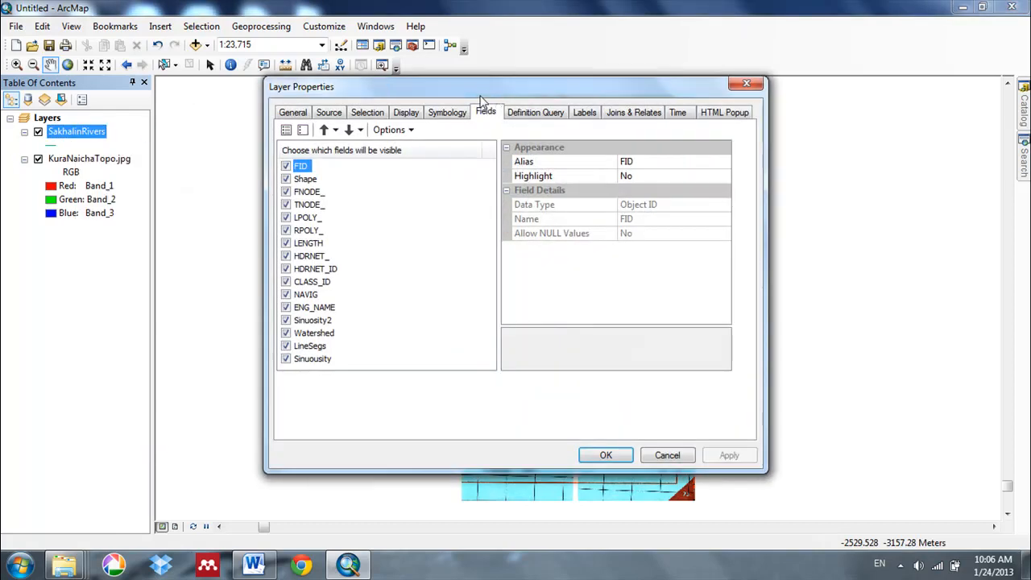
click(293, 114)
click(327, 115)
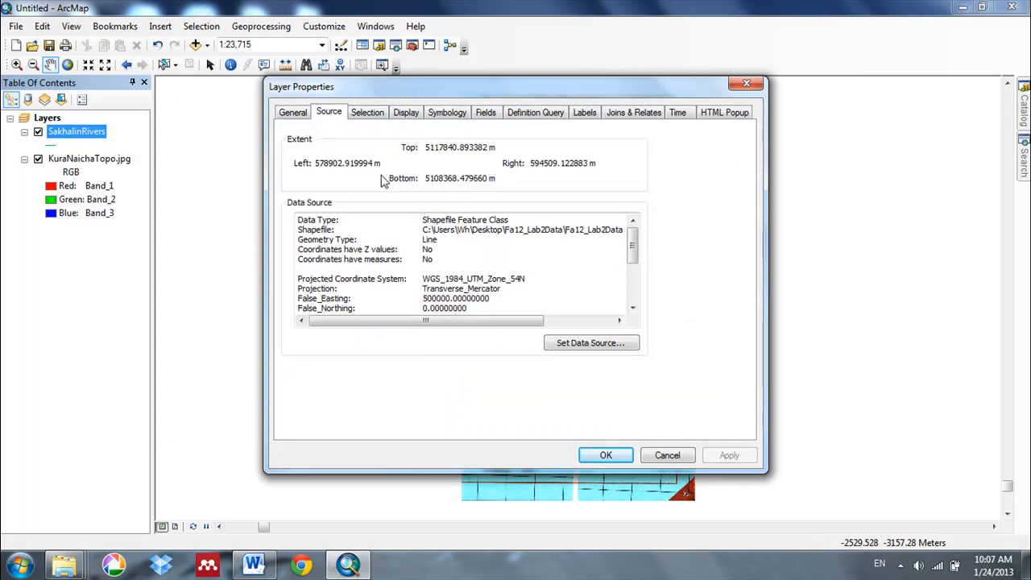
click(633, 309)
click(633, 309)
click(633, 309)
click(633, 309)
click(632, 309)
click(633, 309)
click(633, 309)
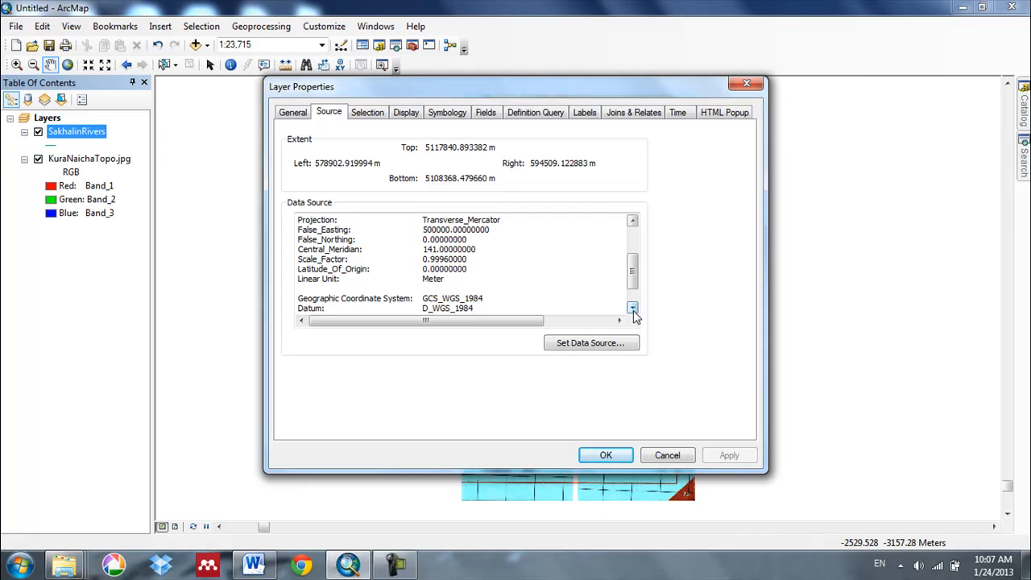
click(666, 455)
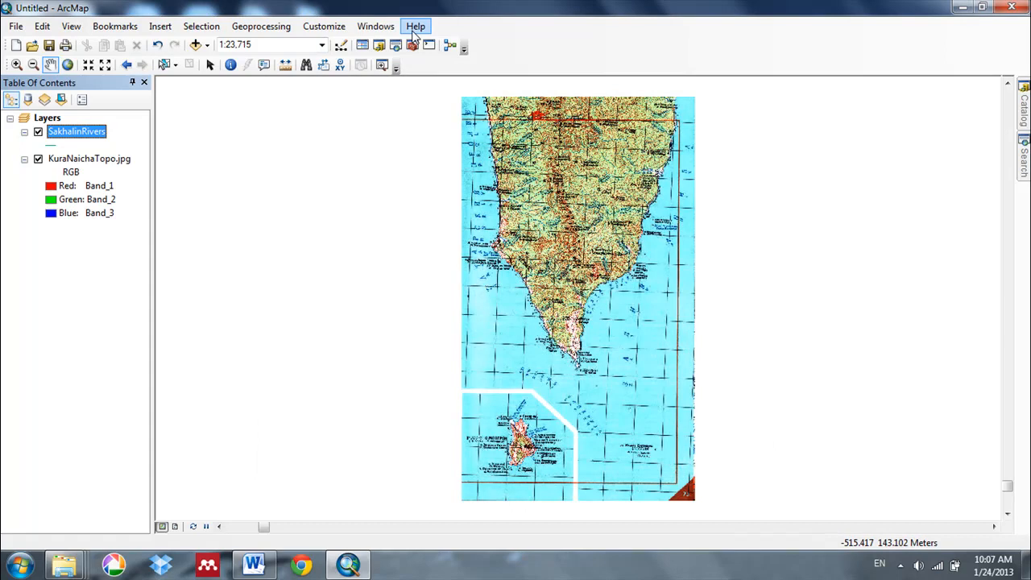
Show the Georeferencing toolbar and check that KuraNaichaTopo.jpg is its target layer.
click(336, 33)
mouse_move(337, 42)
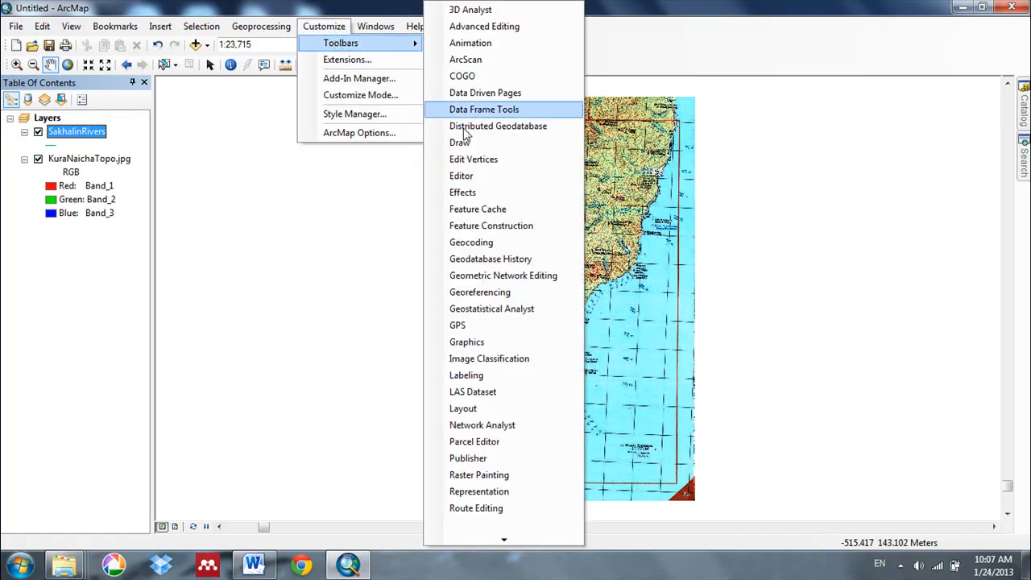
click(499, 296)
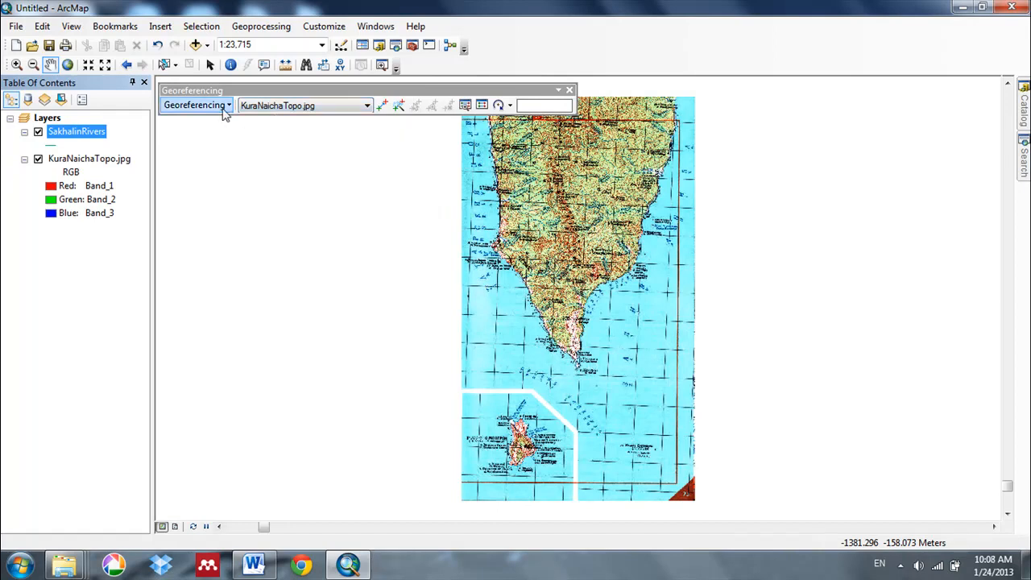
click(273, 106)
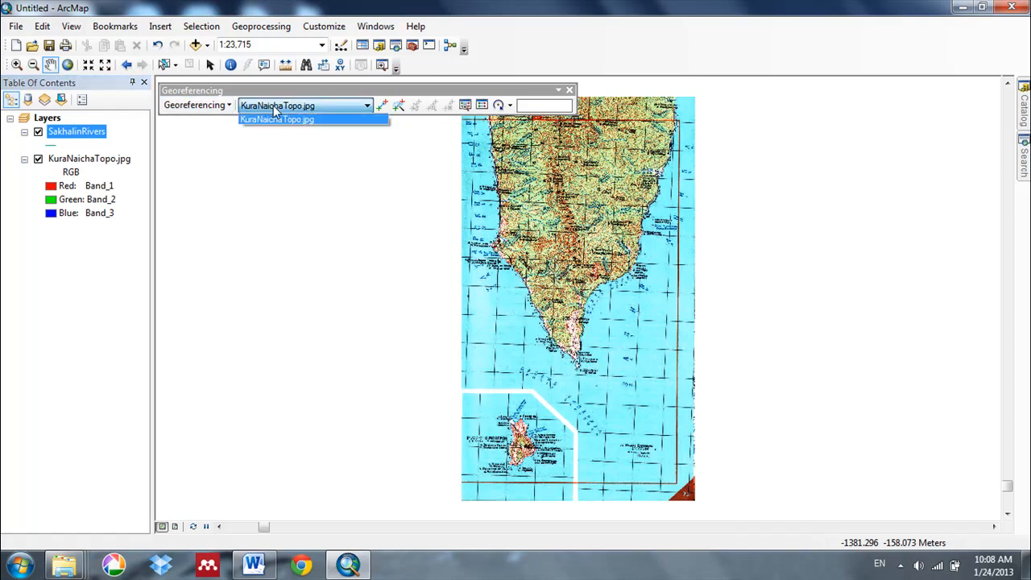
click(274, 105)
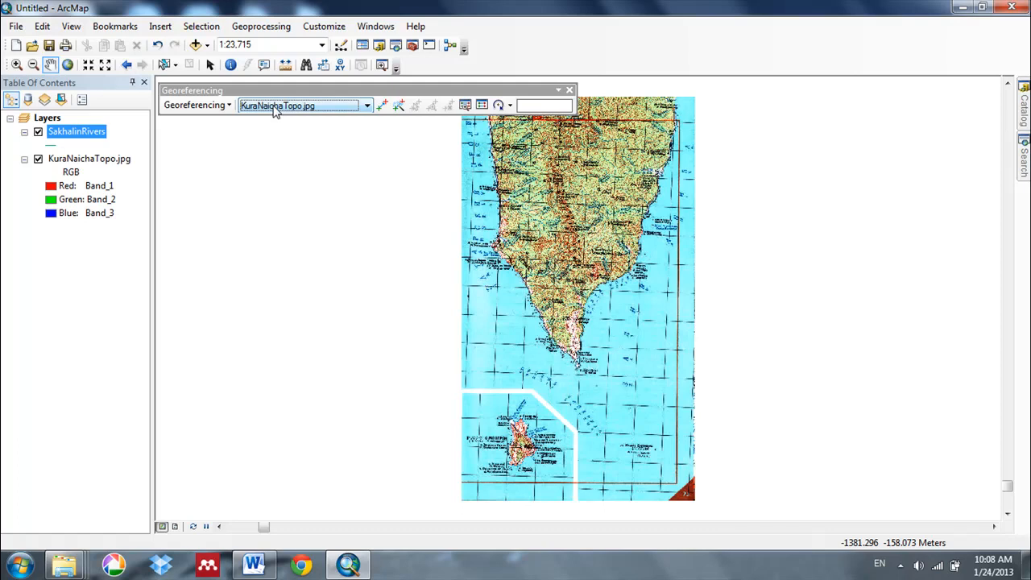
Fit KuraNaichaTopo.jpg to the current display of the rivers and zoom to the image layer.
click(228, 108)
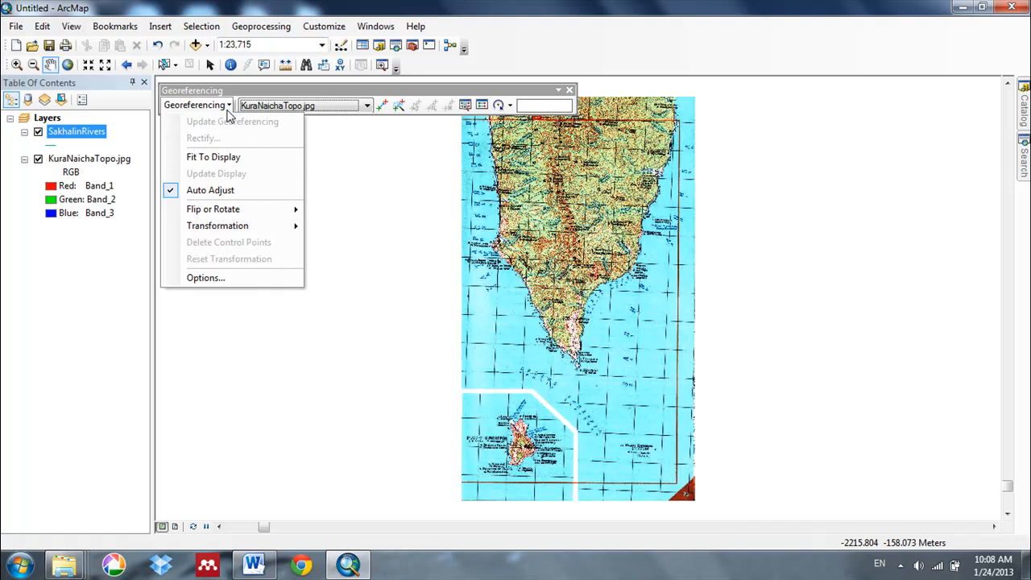
click(225, 156)
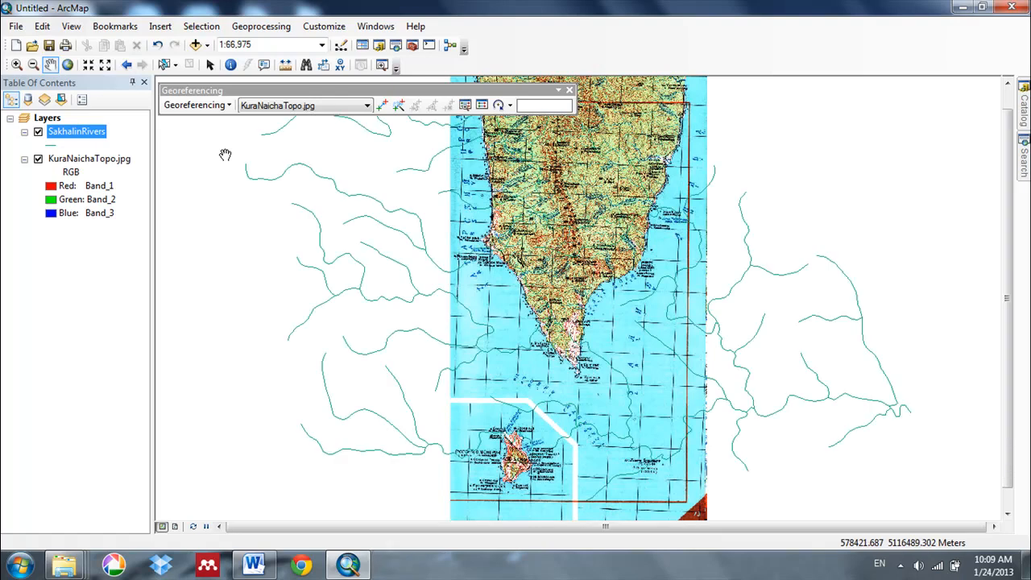
right_click(58, 150)
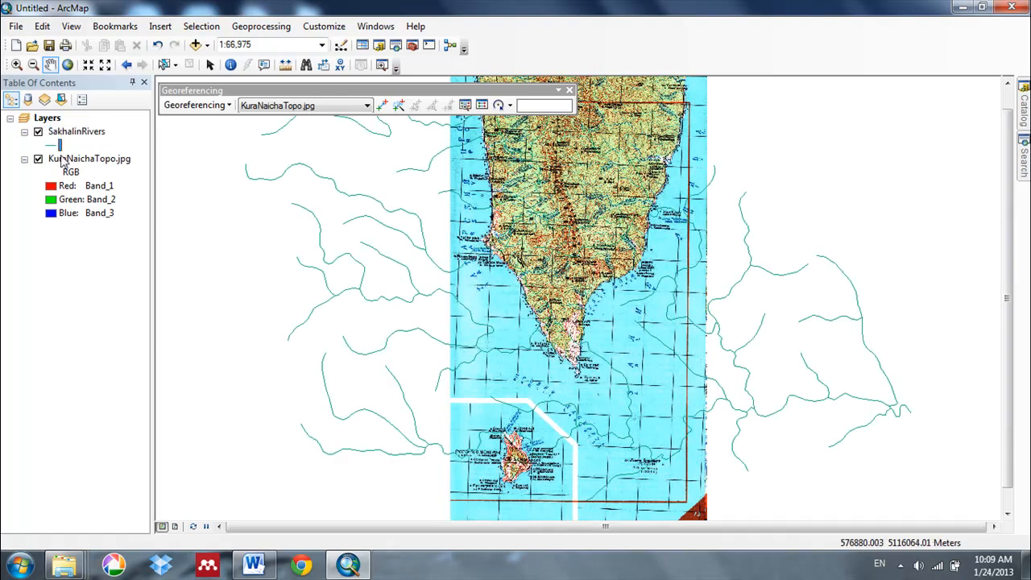
right_click(53, 158)
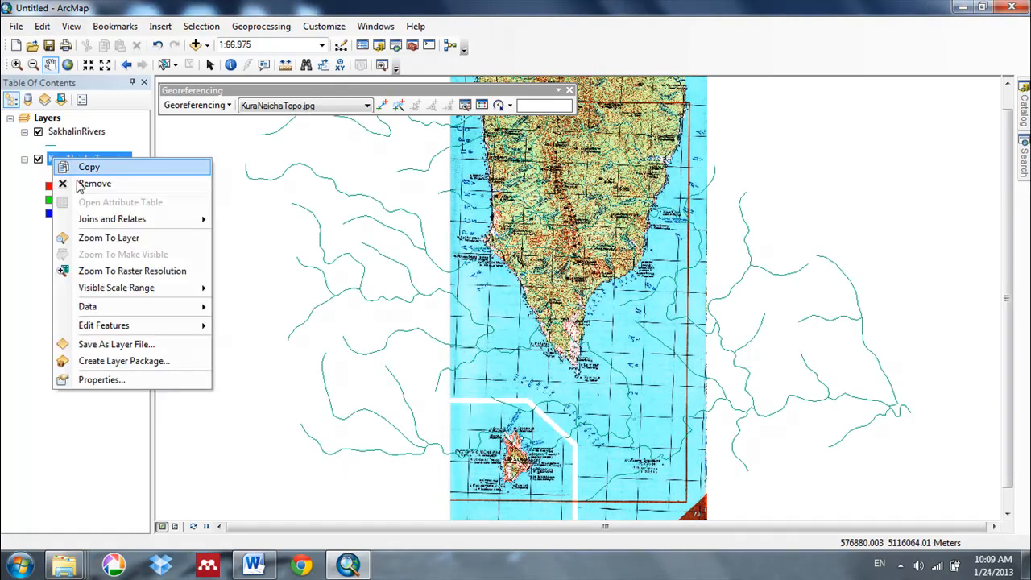
click(107, 238)
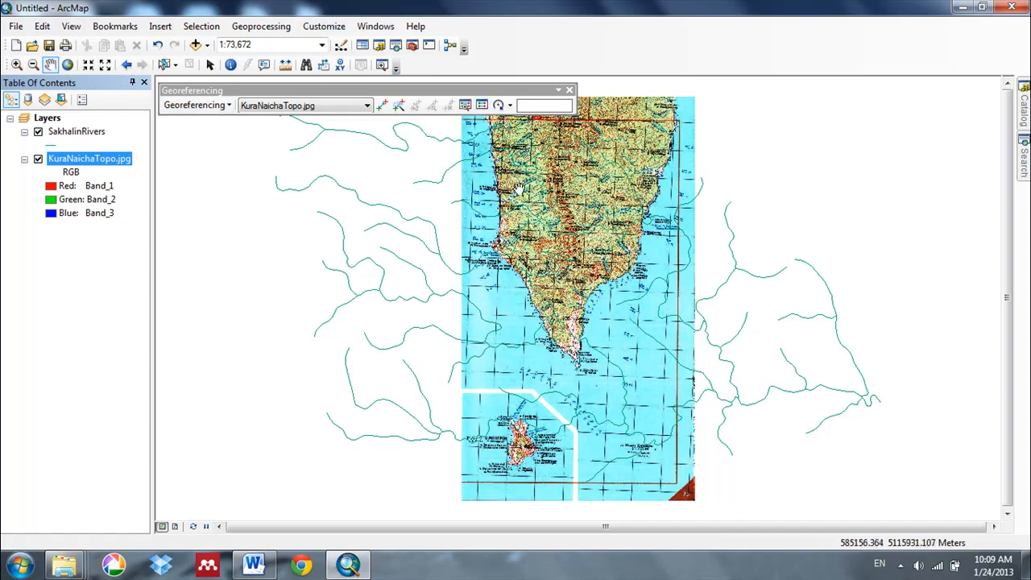
Scale up the KuraNaichaTopo.jpg image with the georeferencing Scale tool until its rivers approximate the size of the SakhalinRivers network.
click(511, 106)
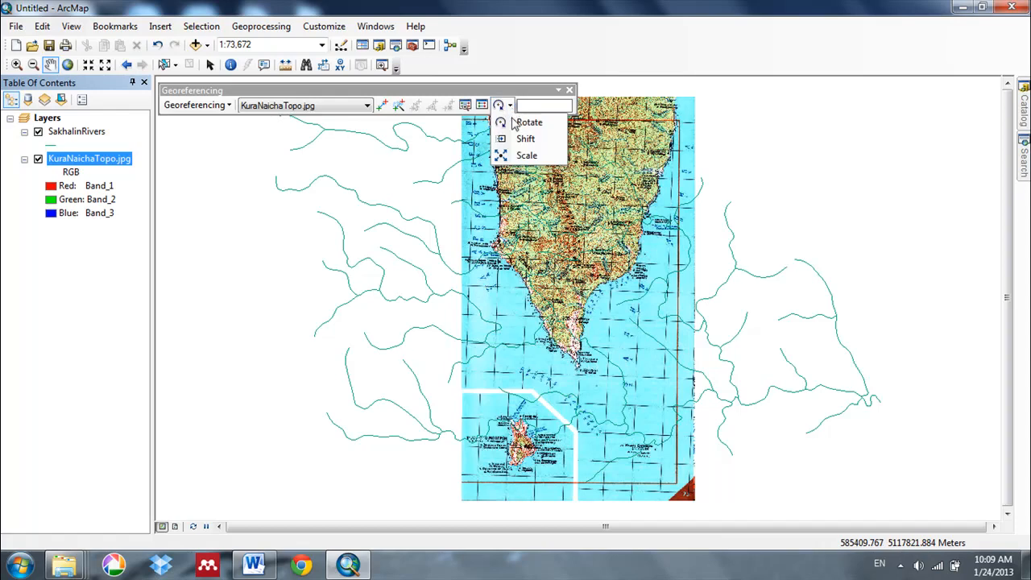
click(525, 155)
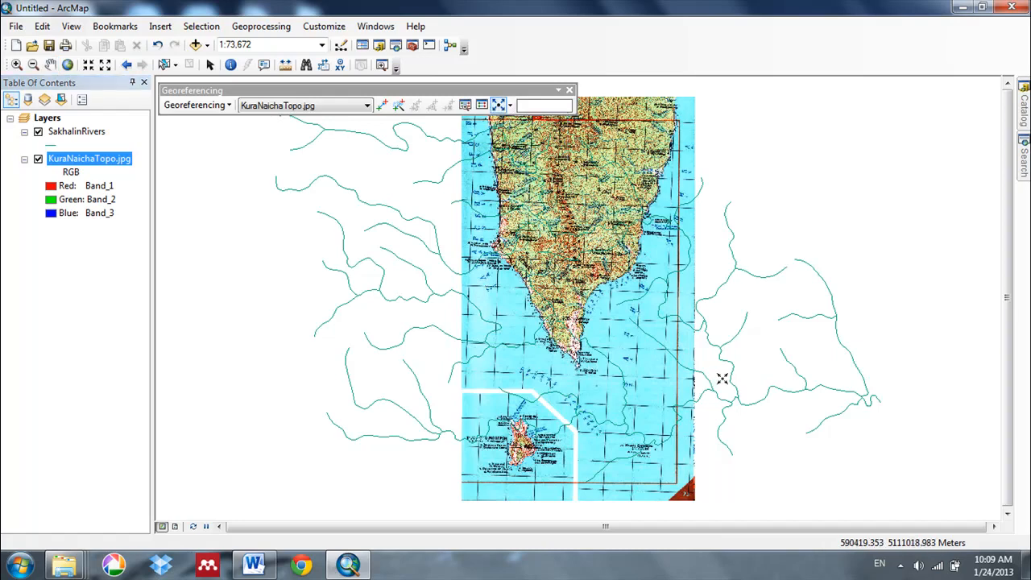
click(644, 376)
drag(693, 303, 1022, 368)
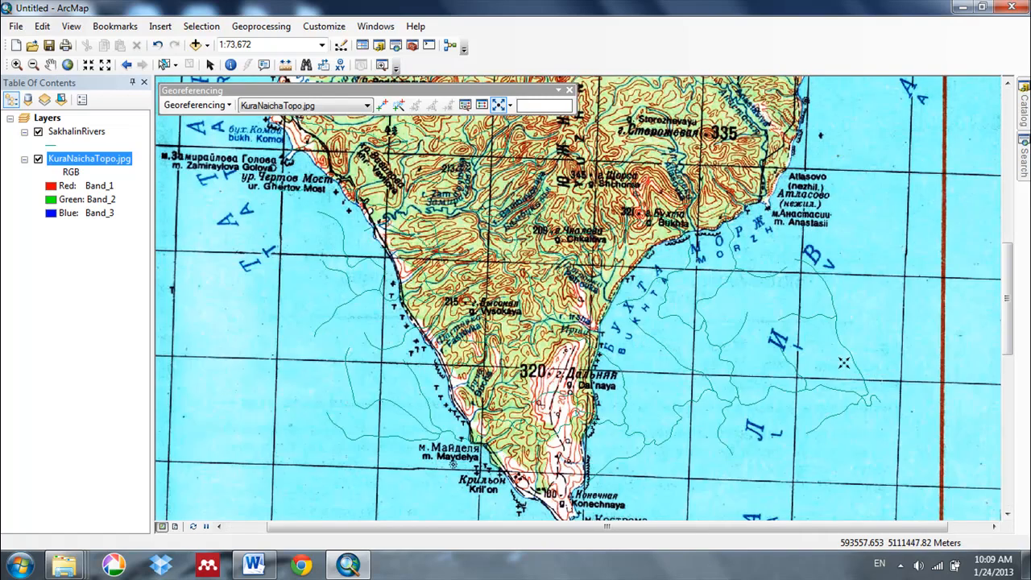
click(993, 525)
click(994, 526)
drag(748, 334, 936, 356)
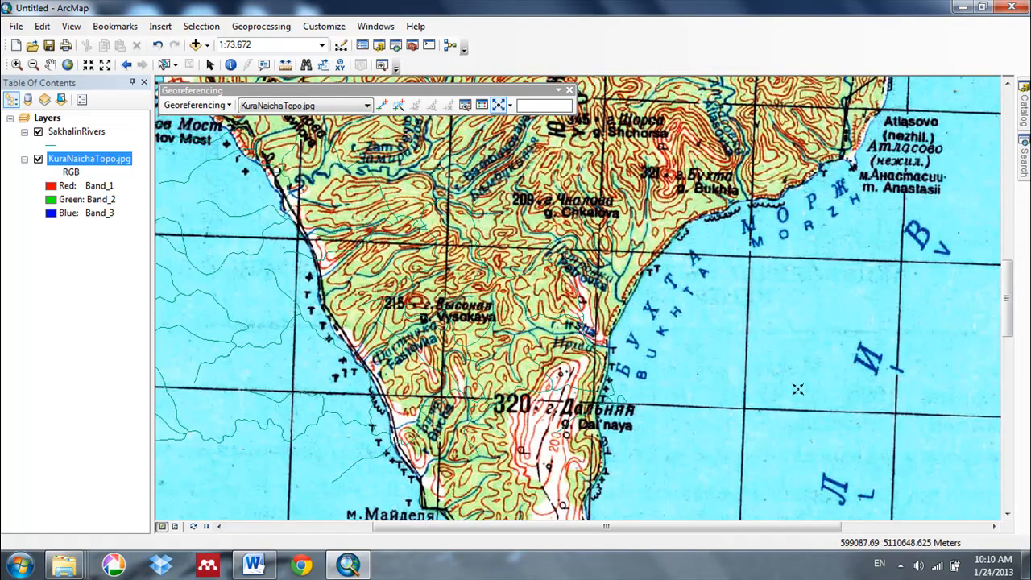
Shift the enlarged topographic image so the peninsula's eastern coast lies near the easternmost SakhalinRivers lines.
click(508, 106)
click(524, 140)
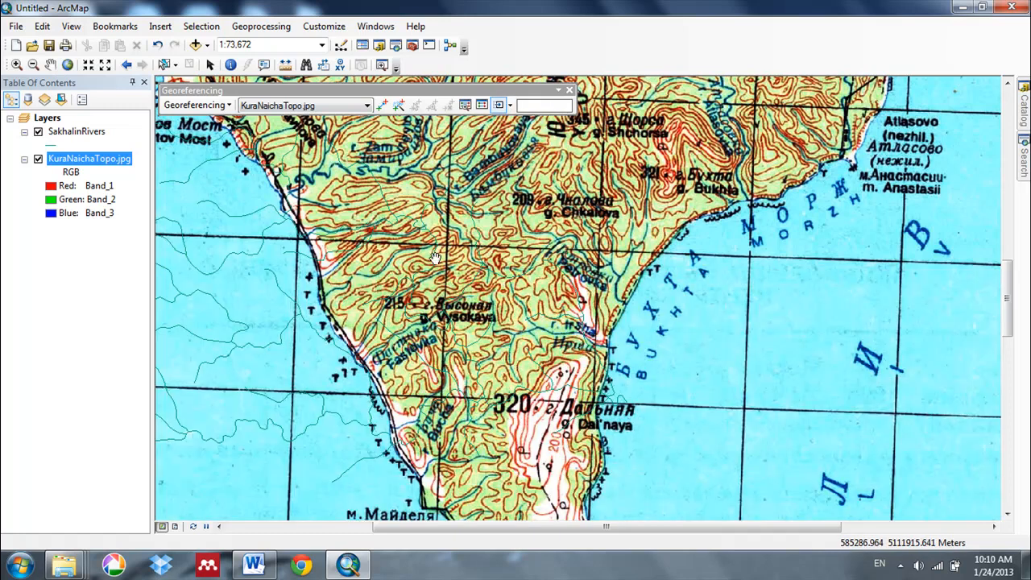
drag(415, 271, 463, 242)
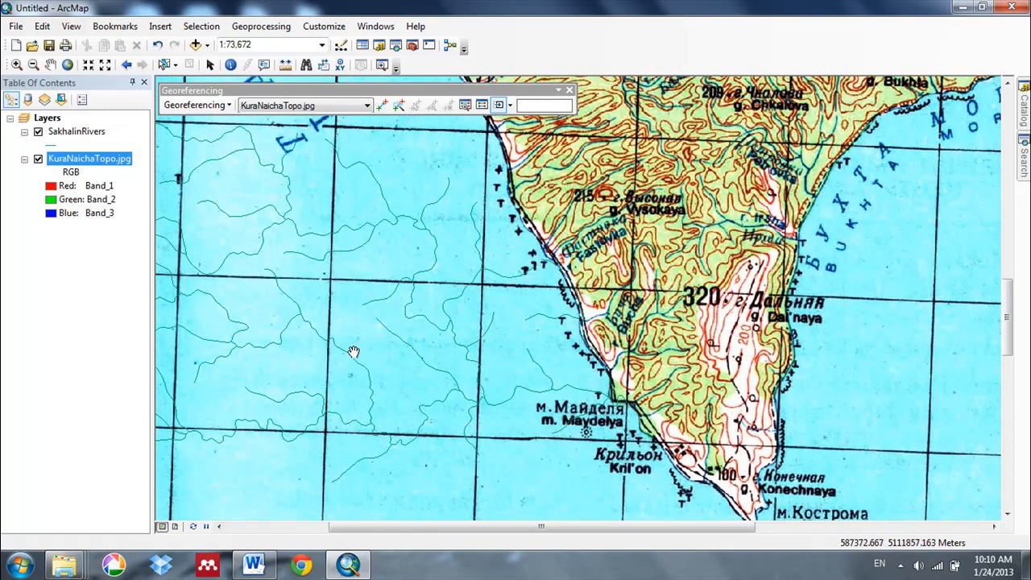
drag(694, 241, 355, 352)
drag(551, 193, 435, 290)
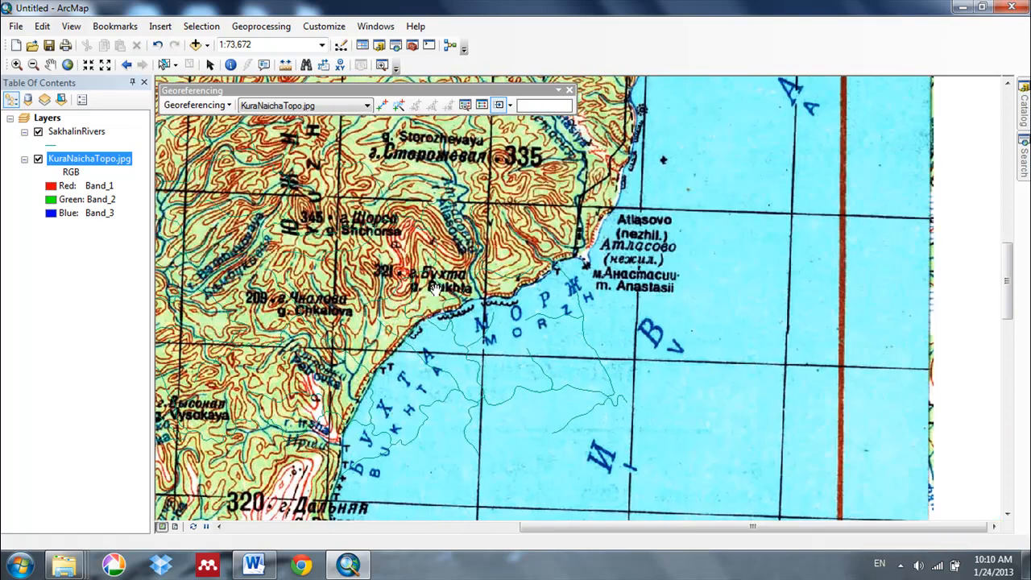
Hide and redisplay the topographic image to inspect the rivers' eastern outlet, and shift the image until the Naycha river mouth meets it.
click(38, 160)
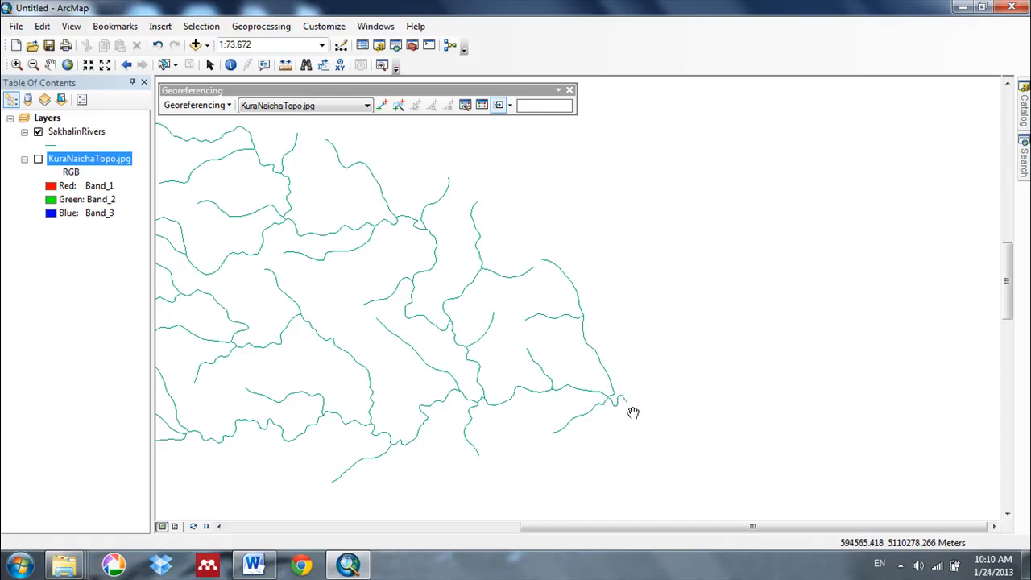
click(38, 159)
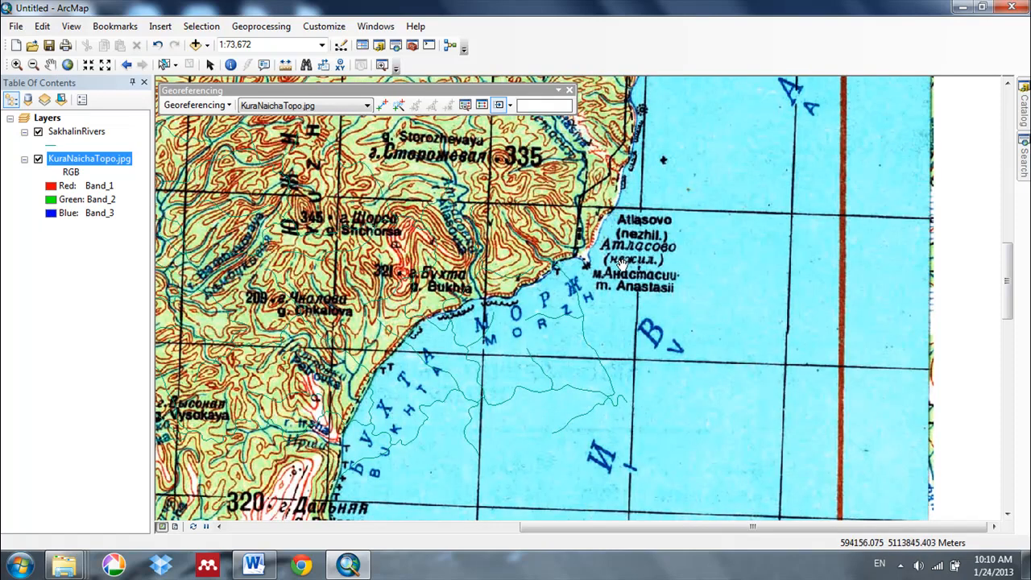
drag(641, 206, 637, 322)
drag(673, 202, 675, 352)
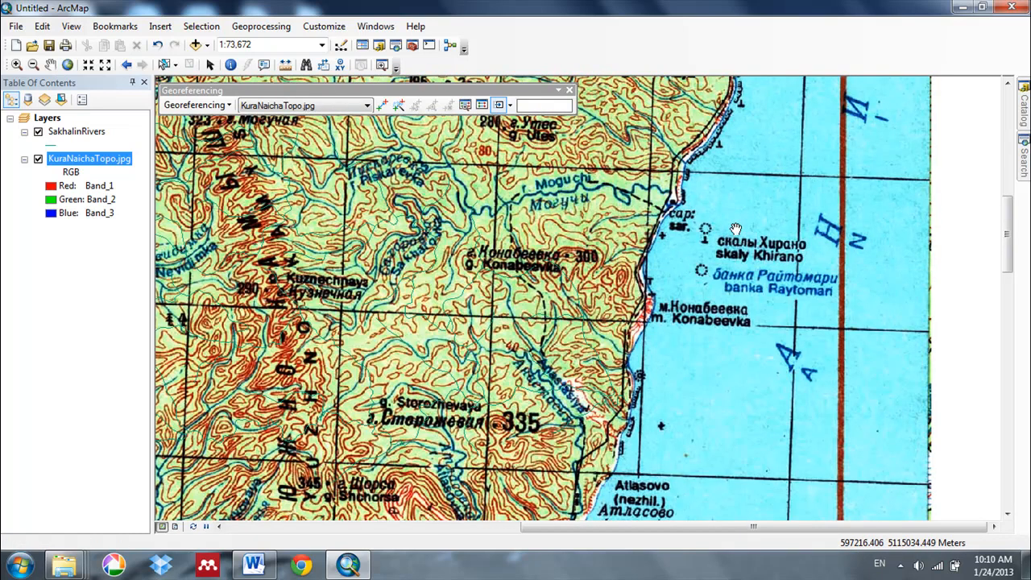
drag(752, 201, 705, 335)
drag(775, 143, 777, 300)
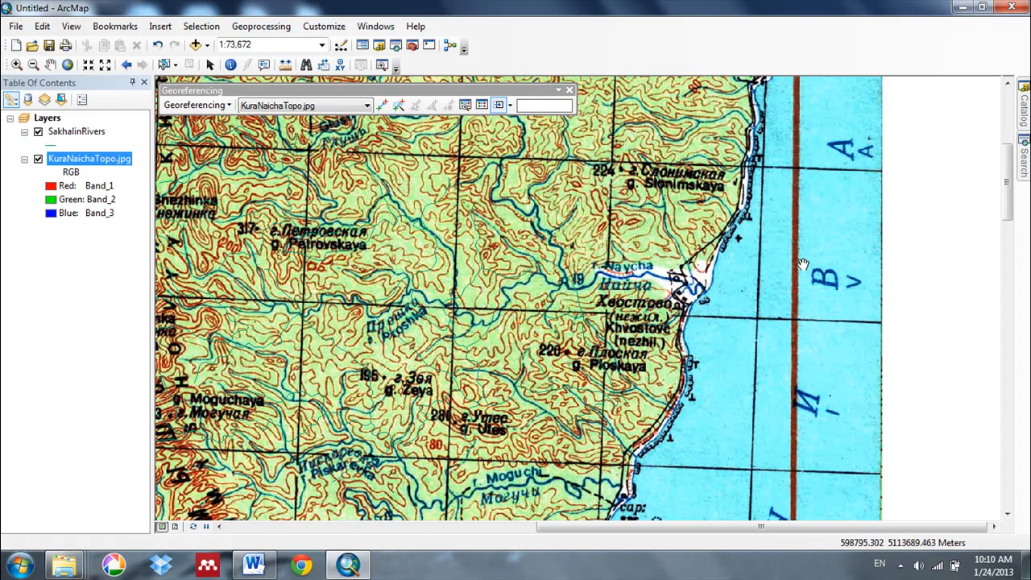
drag(841, 147, 773, 283)
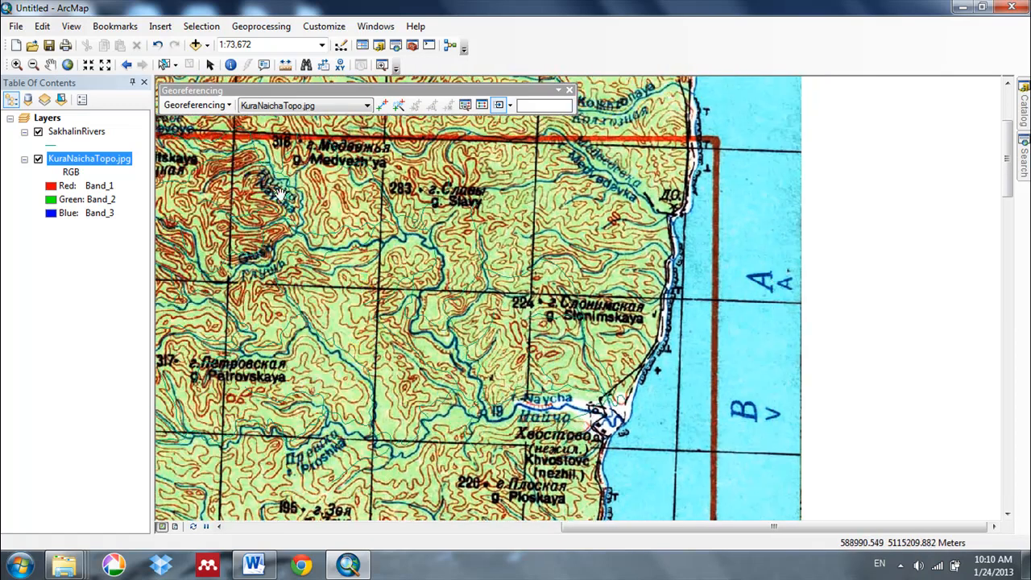
Change the SakhalinRivers line symbol to red with a width of 2.
click(56, 145)
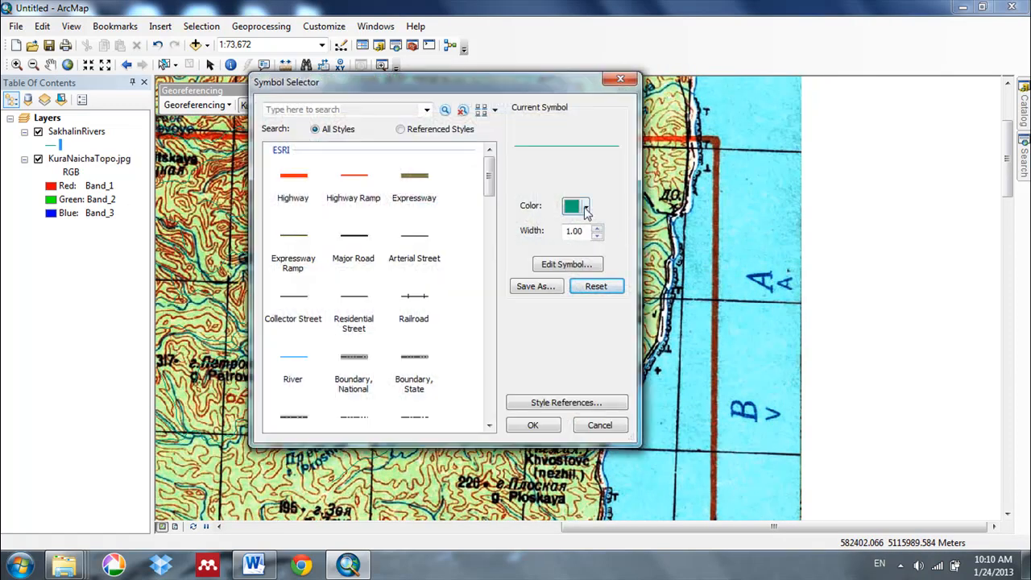
click(585, 207)
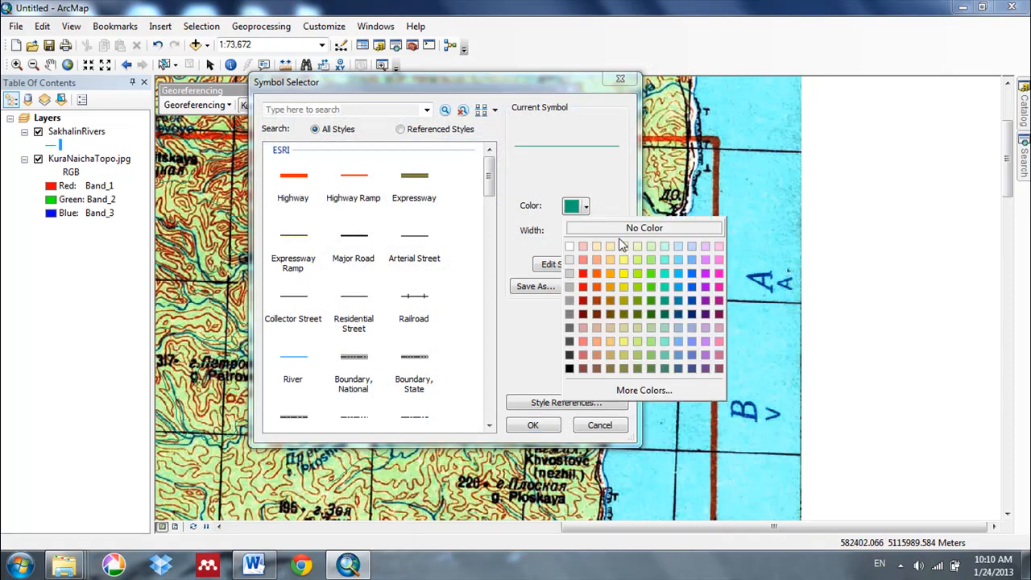
click(586, 274)
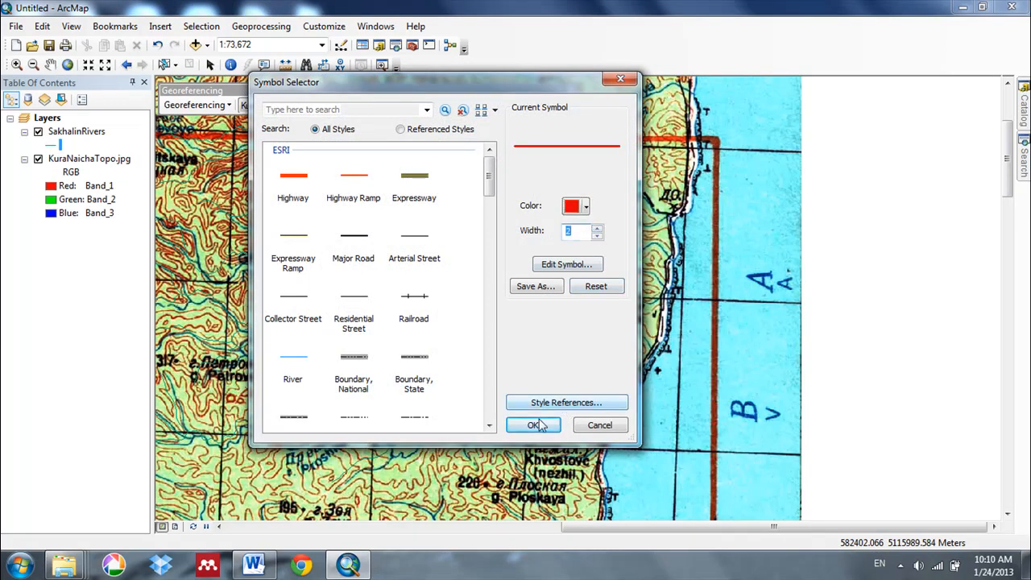
click(537, 424)
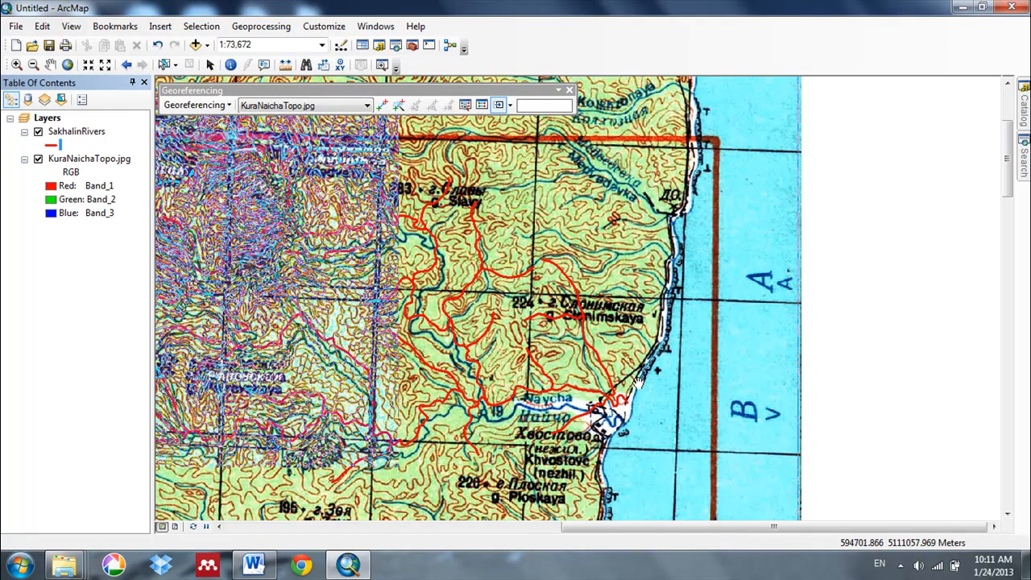
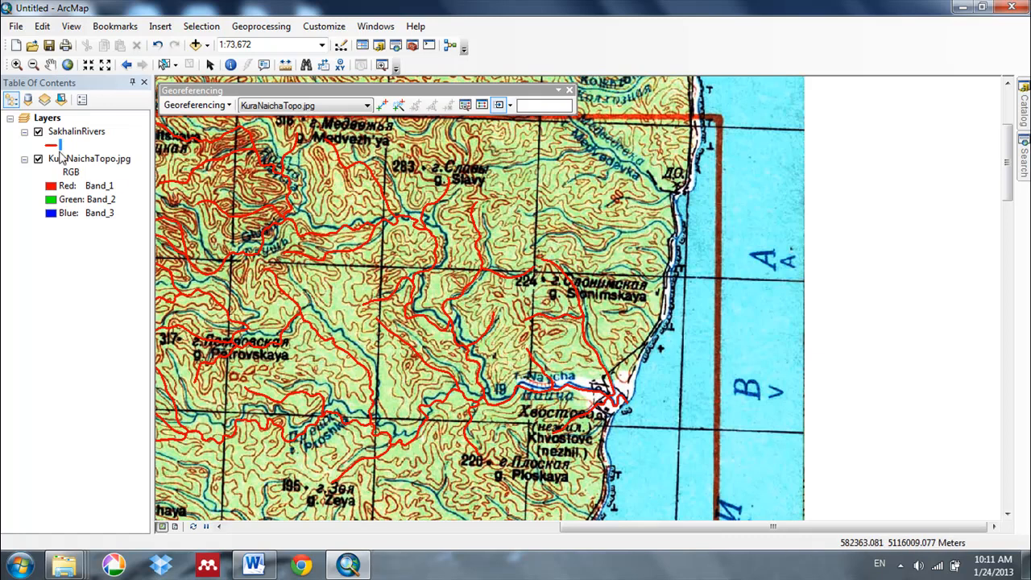
Reduce the SakhalinRivers line symbol's width to 0.
click(53, 144)
click(597, 235)
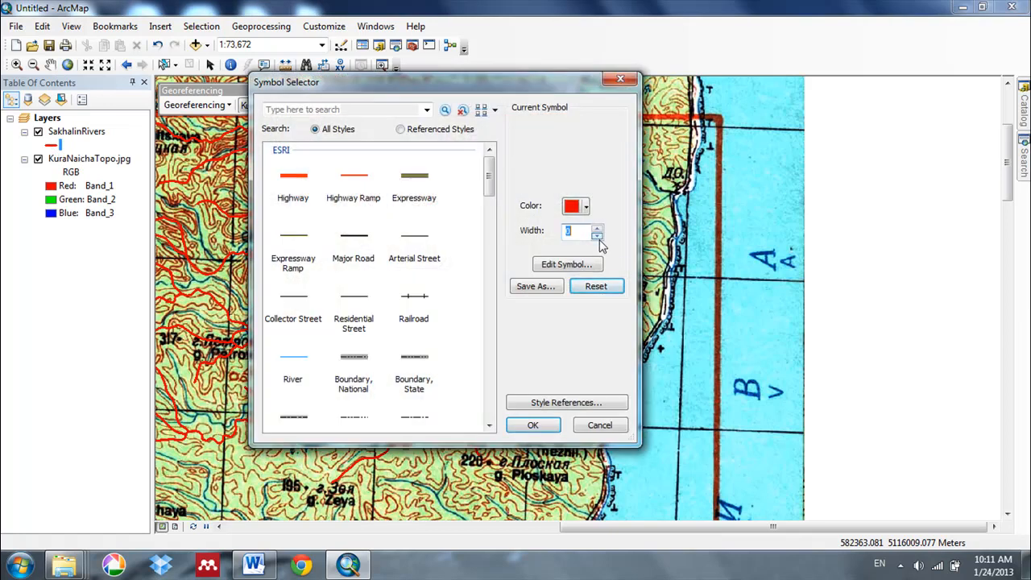
click(533, 425)
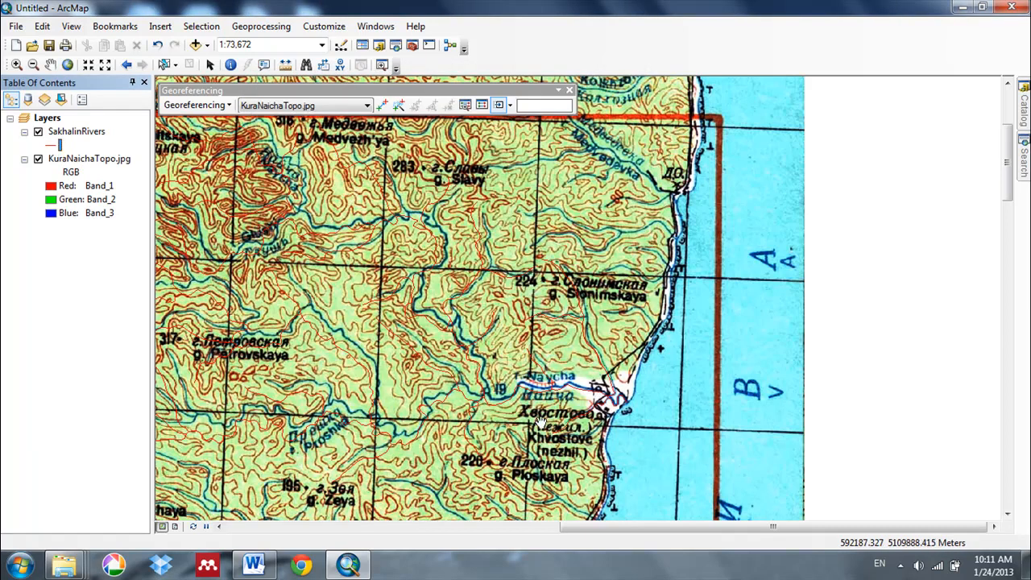
Add a control point linking the topographic image's river confluence west of g. Slonimskaya to the matching SakhalinRivers junction.
click(384, 106)
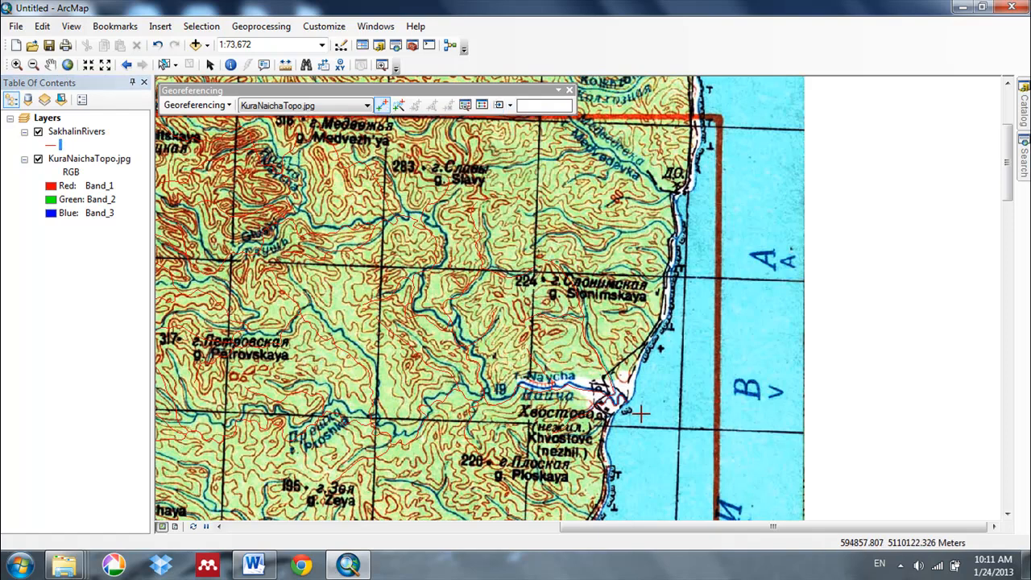
scroll(392, 278, down, 3)
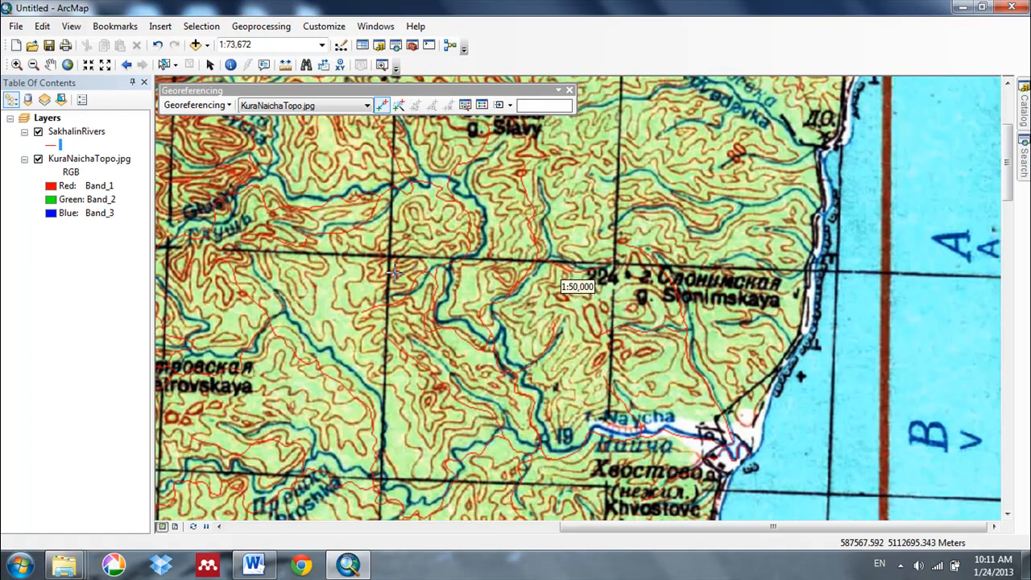
scroll(393, 273, down, 2)
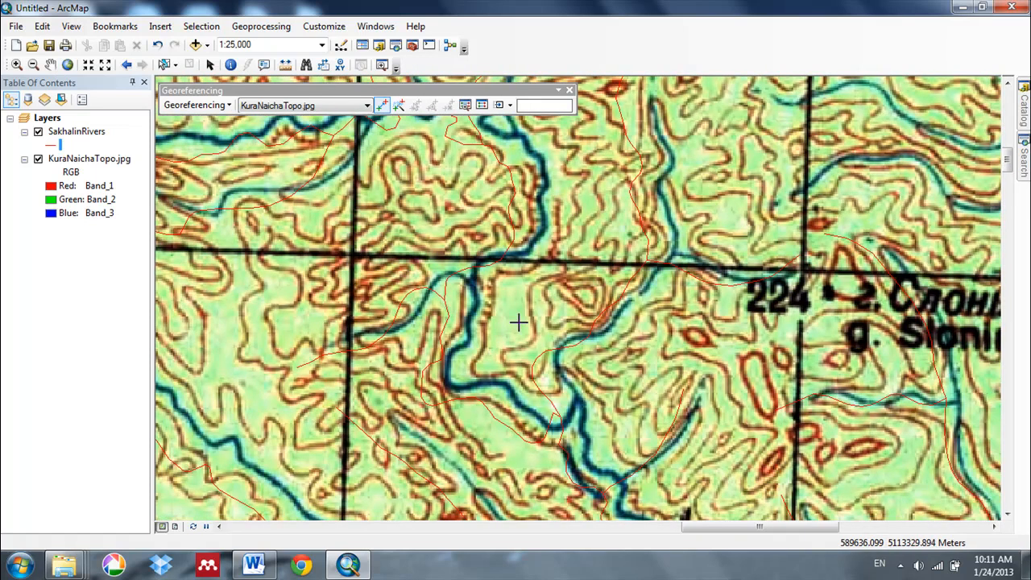
click(470, 281)
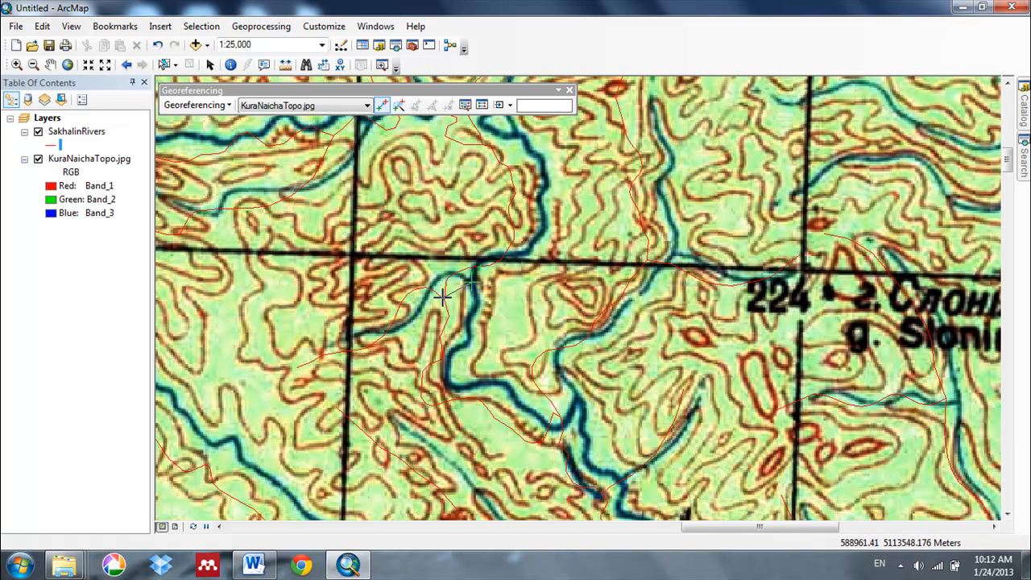
scroll(442, 297, up, 2)
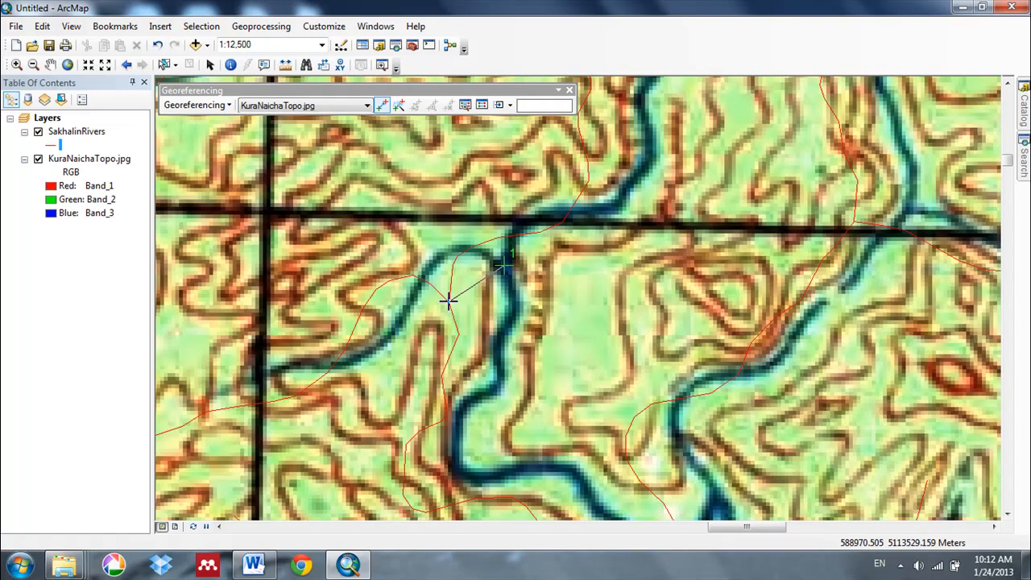
click(449, 300)
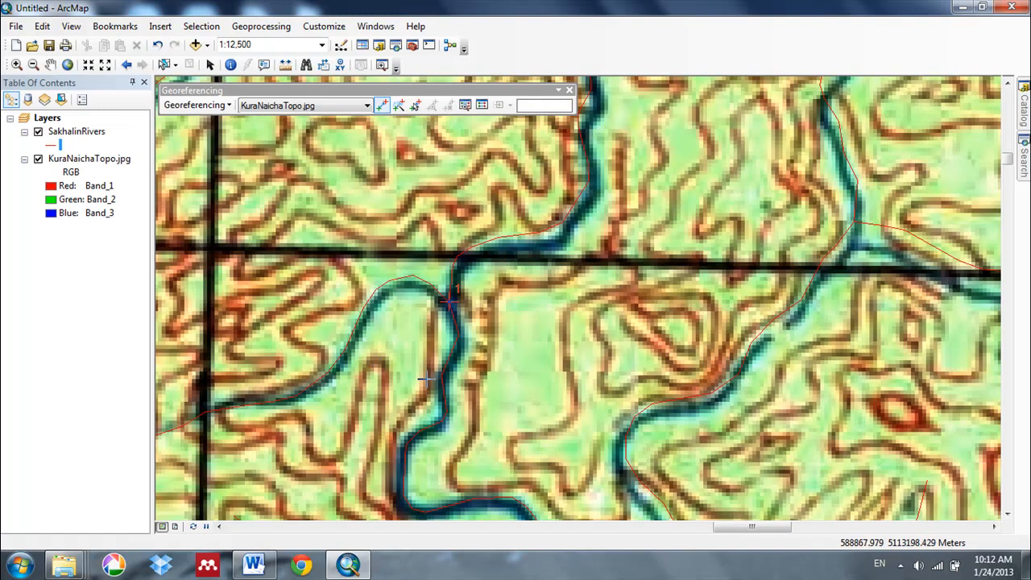
click(584, 300)
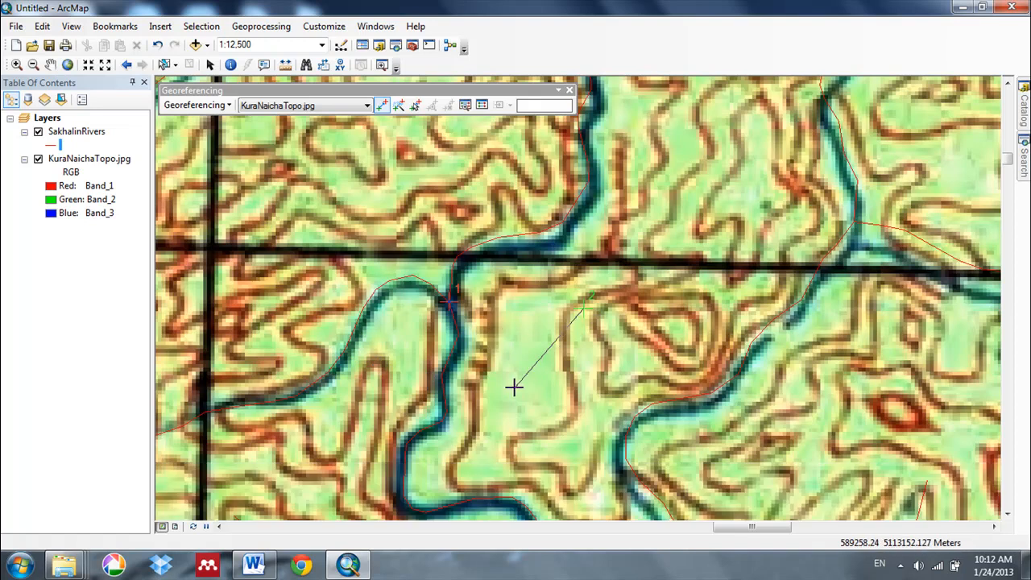
right_click(516, 318)
click(559, 361)
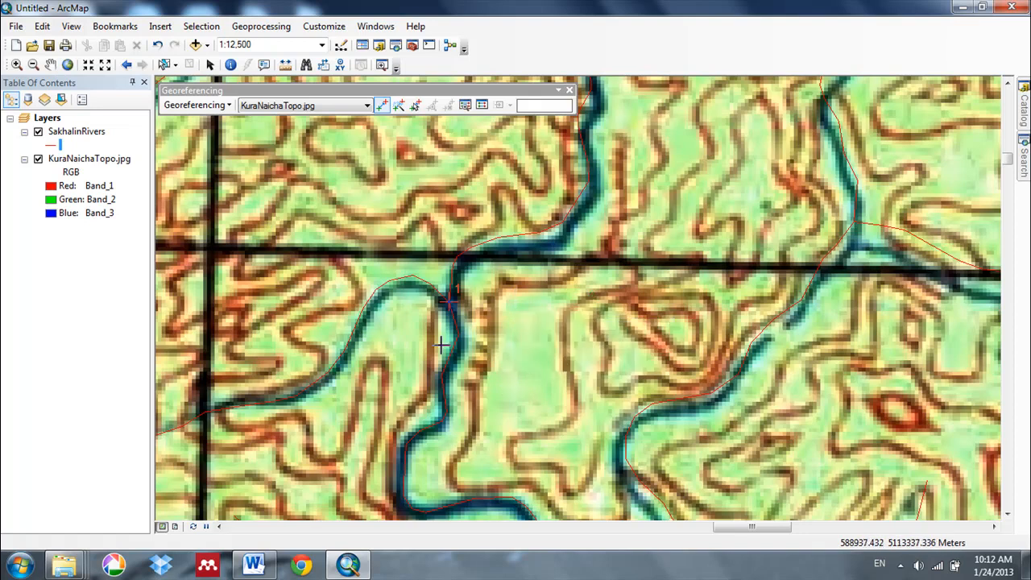
Add a second control point linking the image's tributary junction southwest of g. Medvezh'ya to the corresponding SakhalinRivers junction.
scroll(443, 342, down, 2)
scroll(440, 338, down, 4)
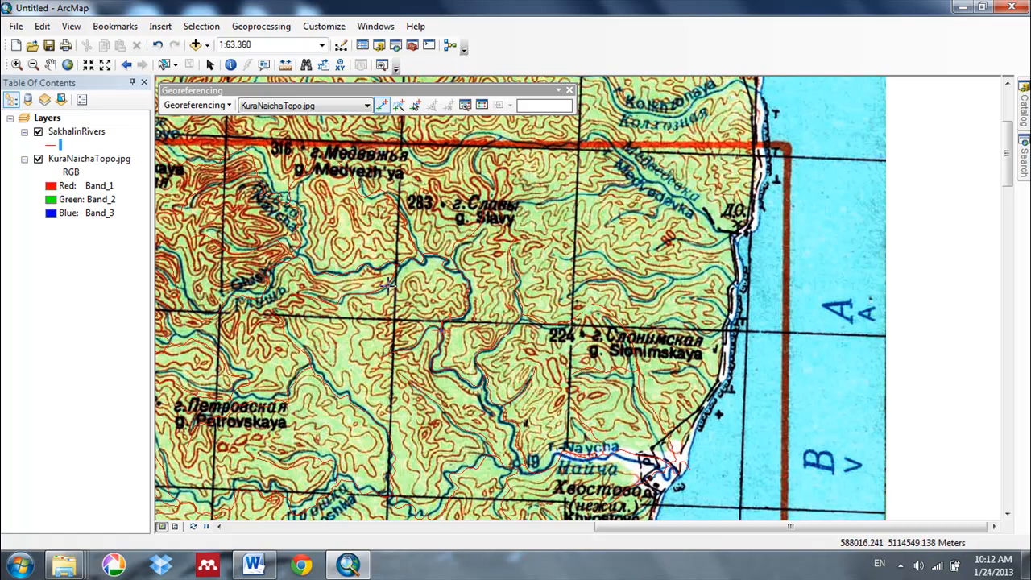
scroll(229, 158, up, 4)
scroll(232, 158, up, 2)
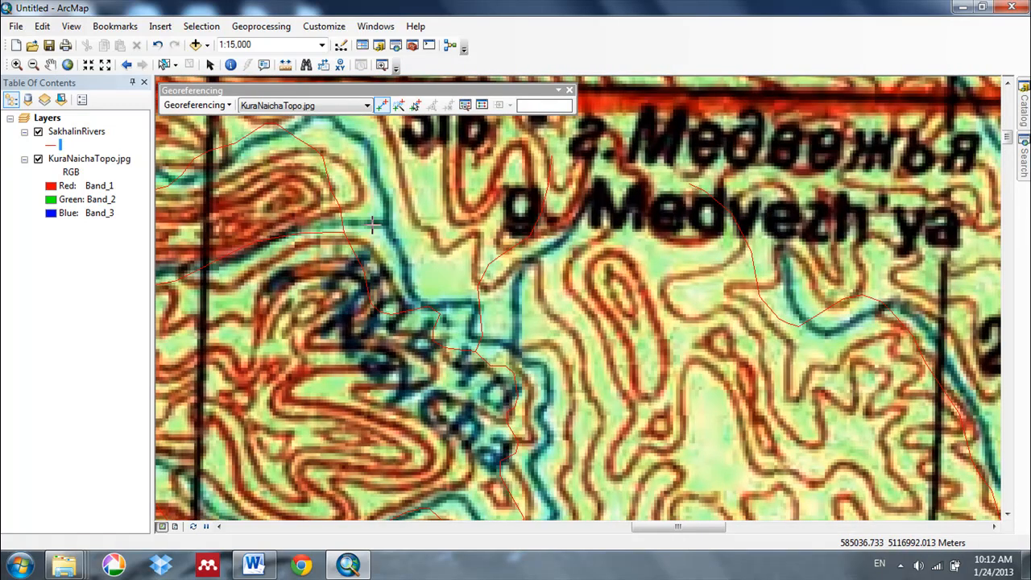
click(388, 221)
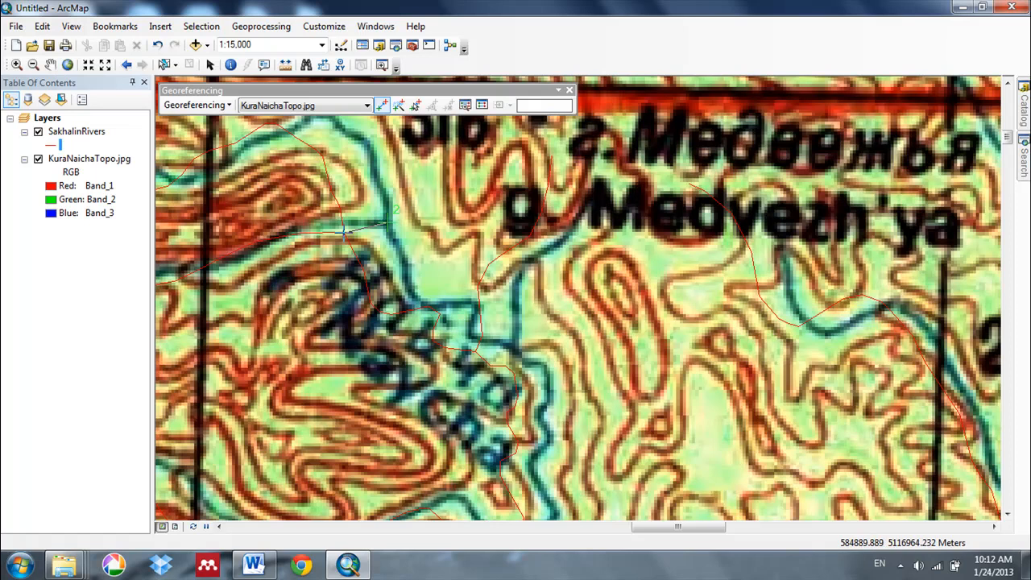
click(345, 232)
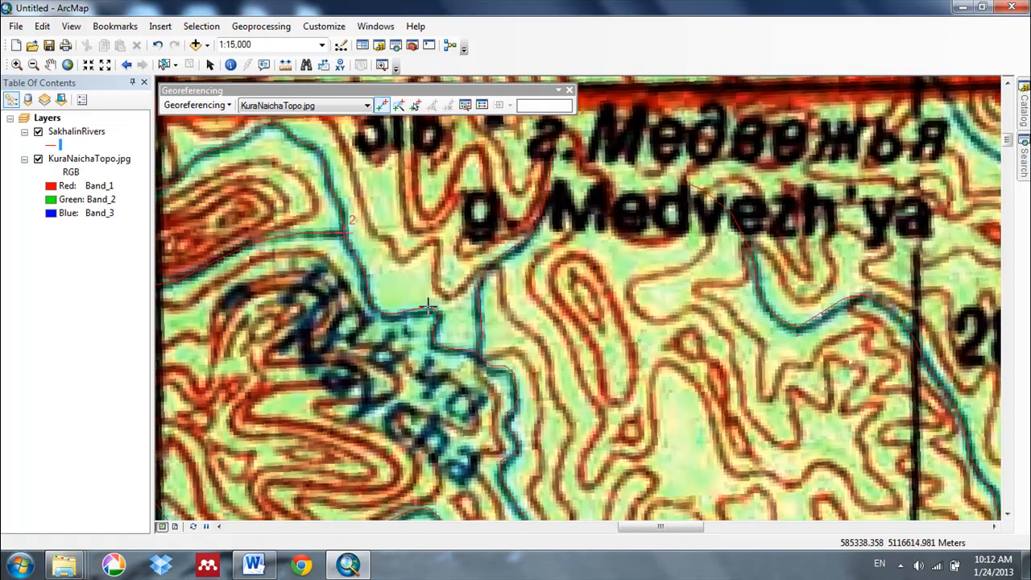
Add a third control point at the river confluence north of g. Snezhinka, matching the image to SakhalinRivers.
scroll(426, 293, down, 5)
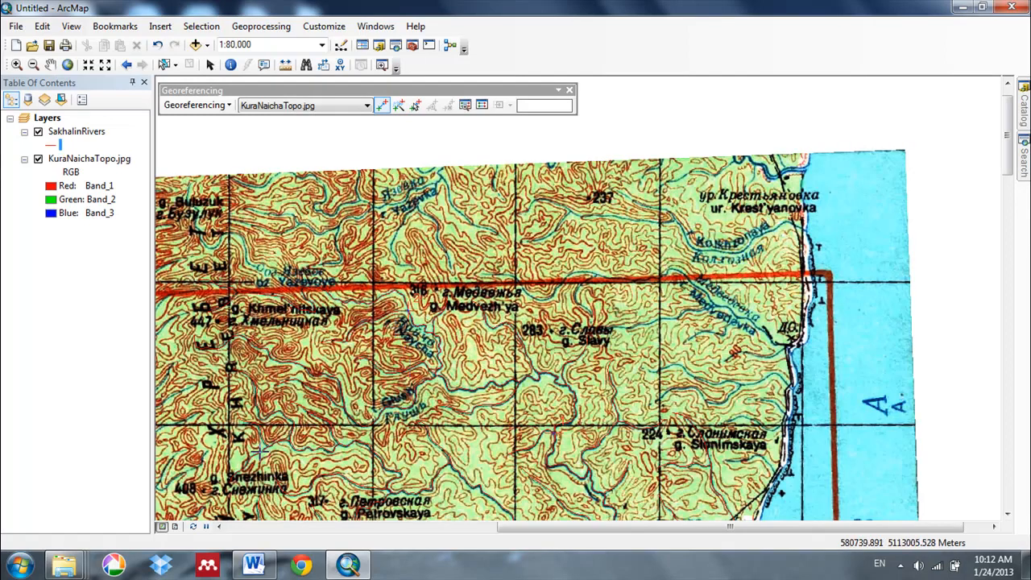
scroll(293, 437, up, 4)
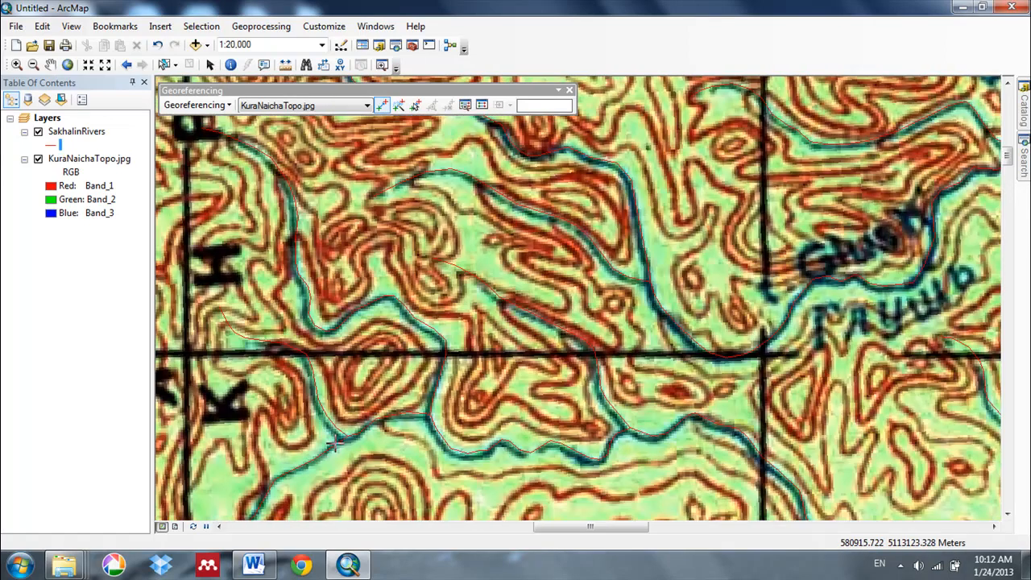
click(350, 436)
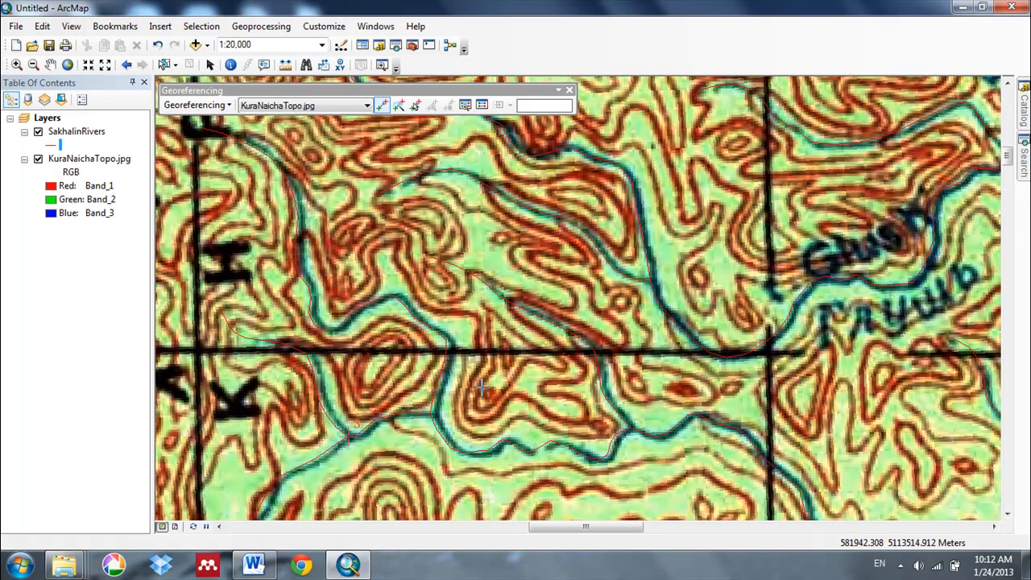
Examine the control points' coordinates, residuals and total RMS error in the maximized link table, select link 3, and close the table.
click(482, 105)
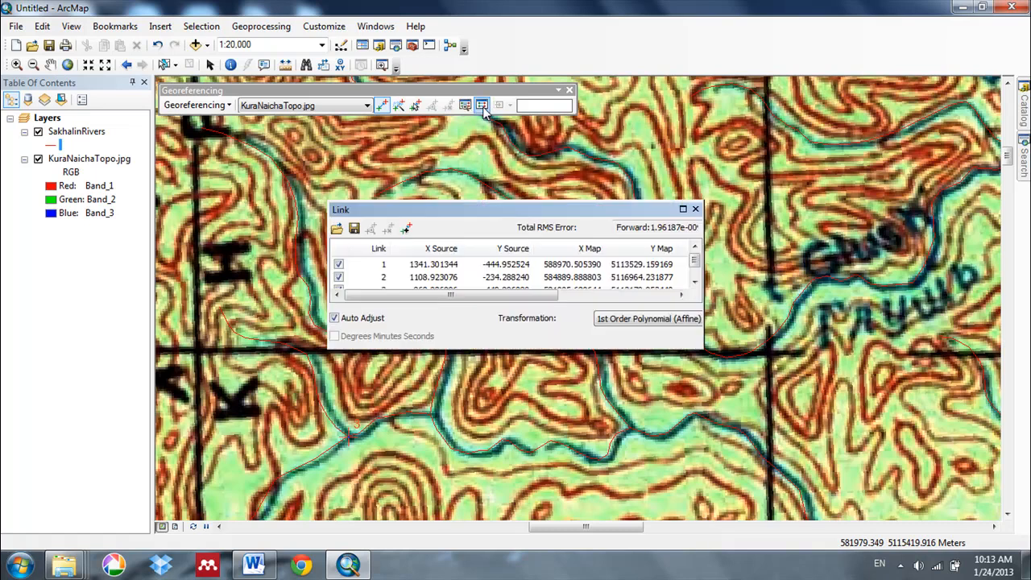
click(683, 208)
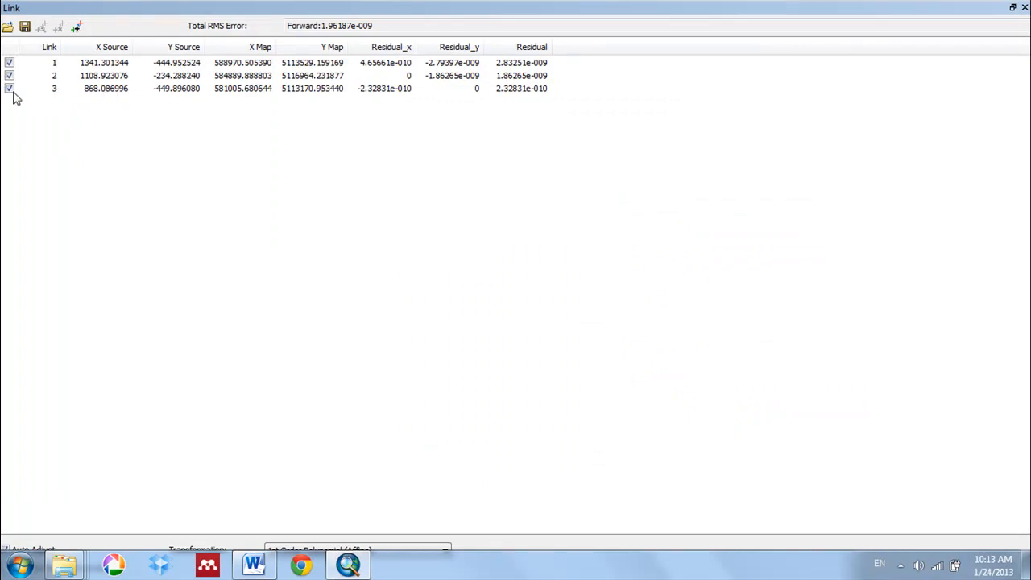
click(133, 93)
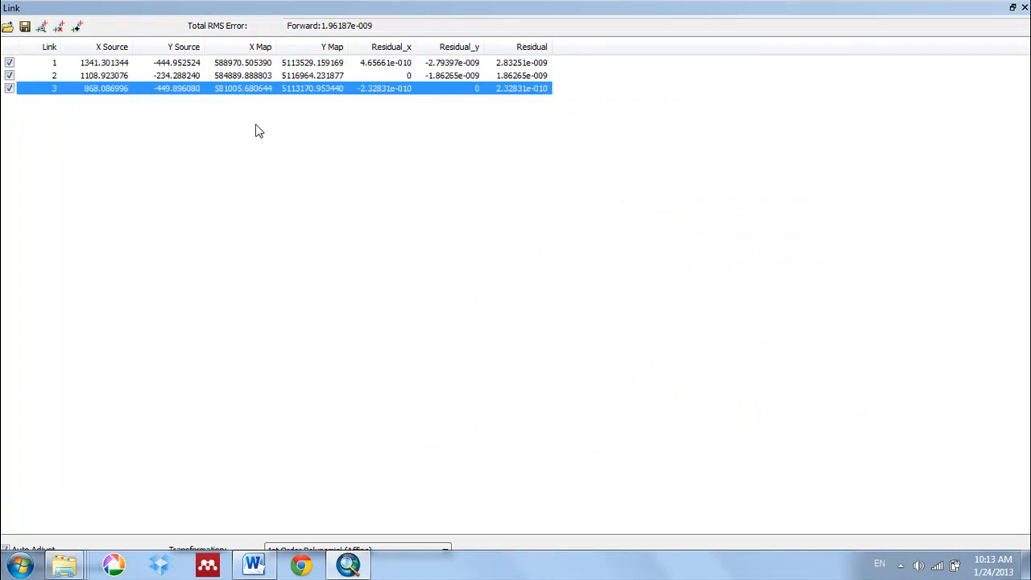
click(1024, 7)
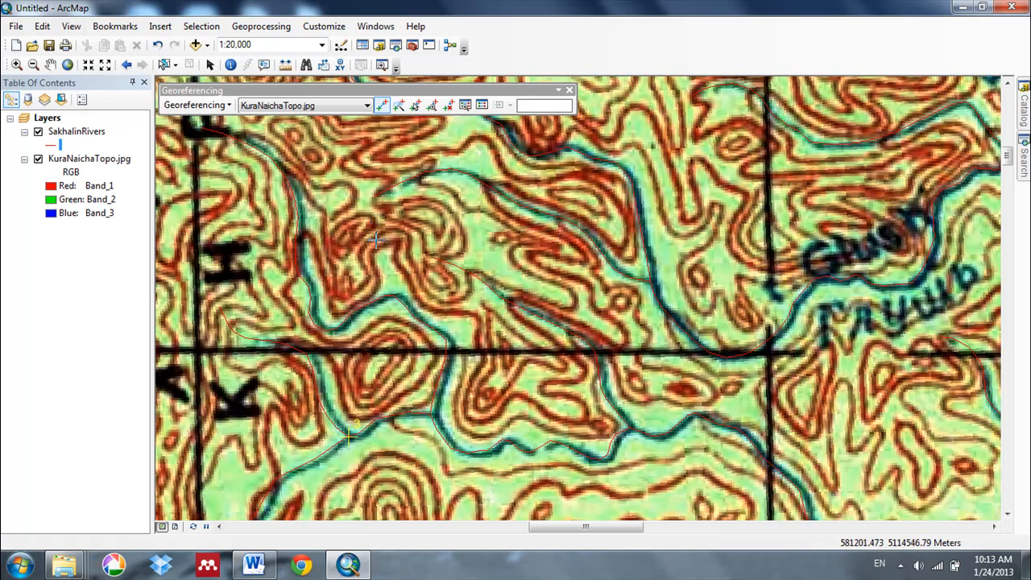
Display the Snapping toolbar, examine its snapping options, and close the toolbar.
click(333, 30)
mouse_move(343, 44)
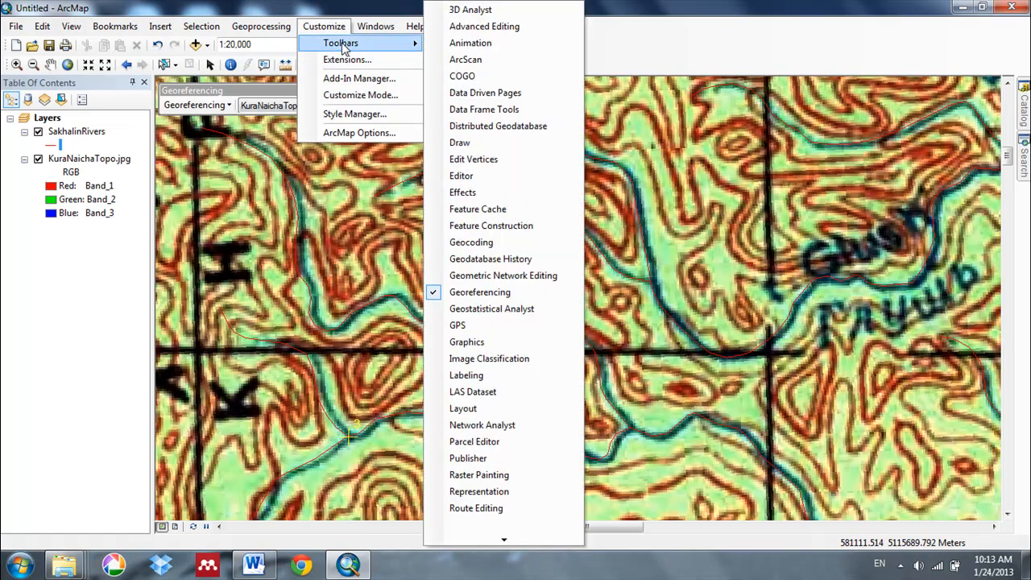
scroll(343, 42, down, 3)
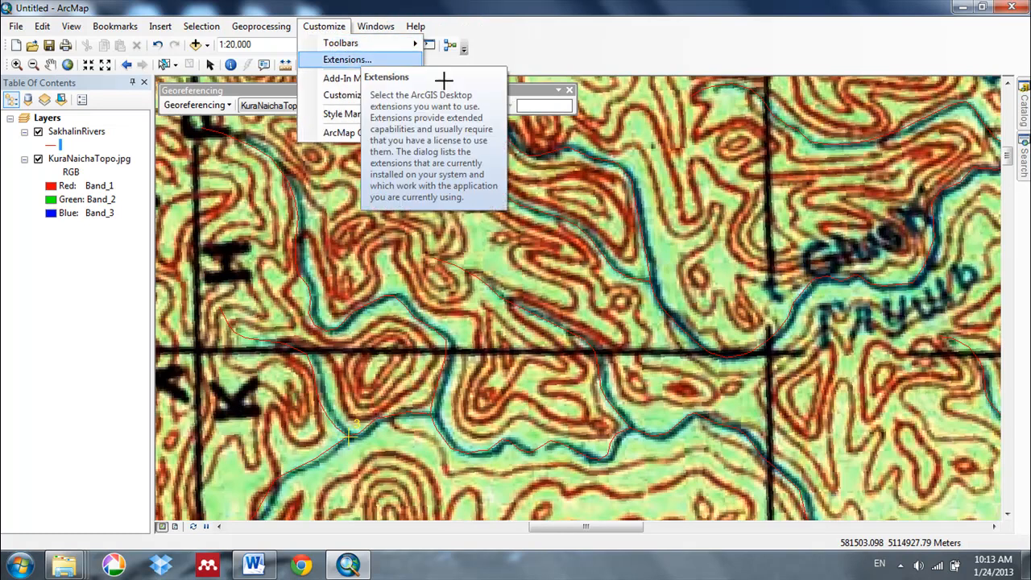
scroll(503, 322, down, 3)
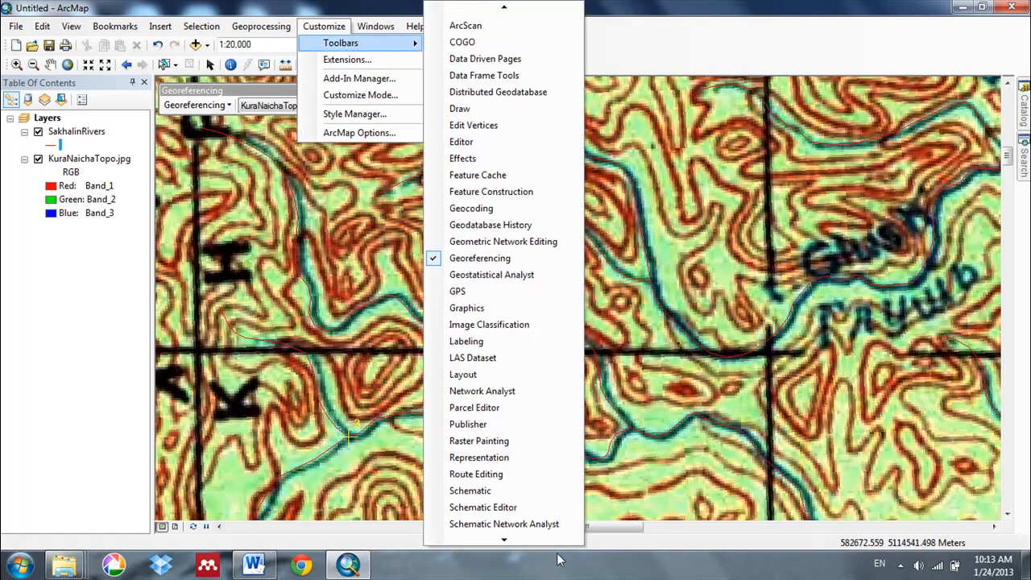
click(467, 458)
click(203, 120)
click(203, 120)
click(201, 121)
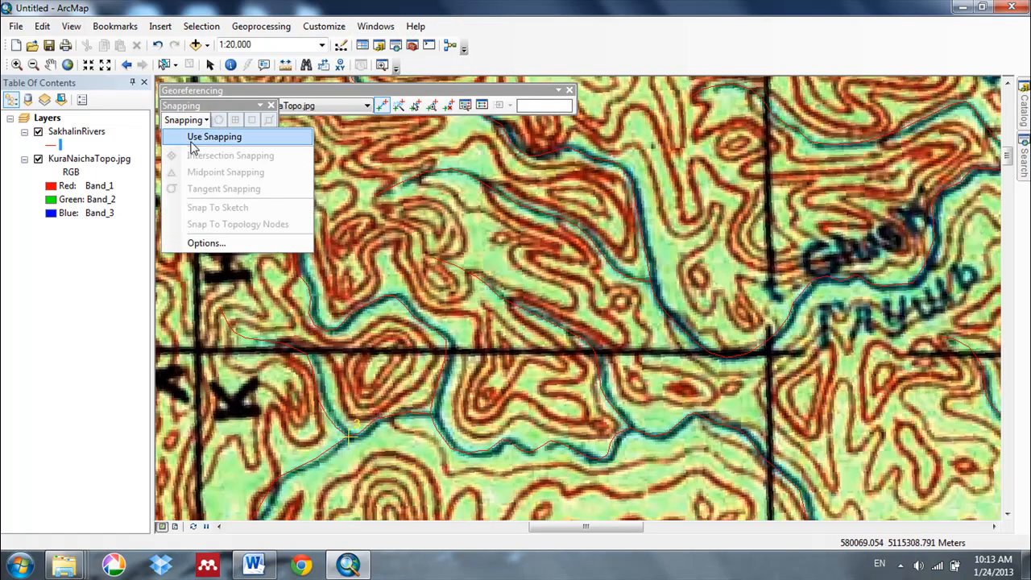
click(260, 105)
click(270, 106)
click(271, 106)
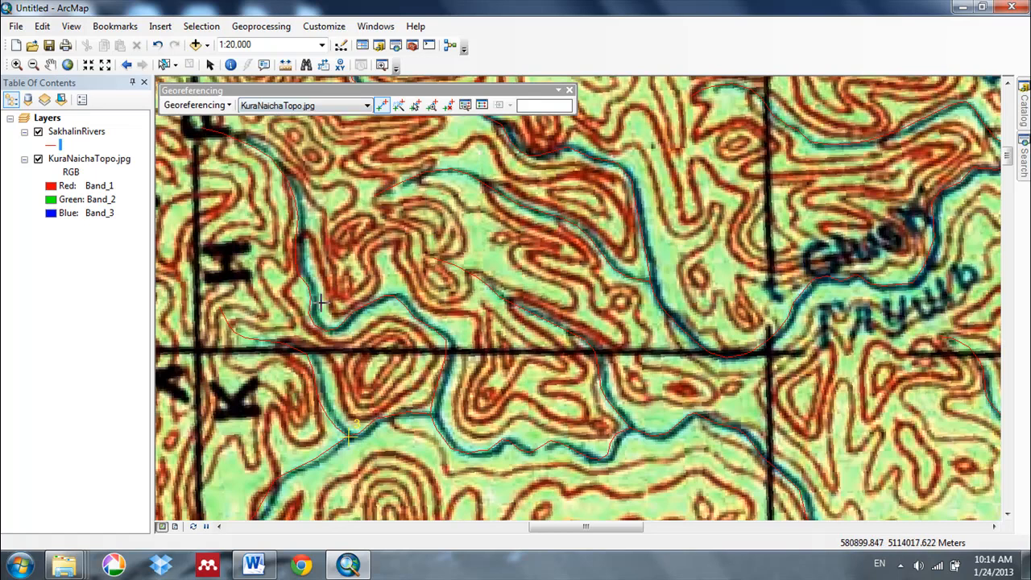
Add a fourth control point on the river bend north of the third point, linking the image to the SakhalinRivers line.
click(301, 249)
click(298, 248)
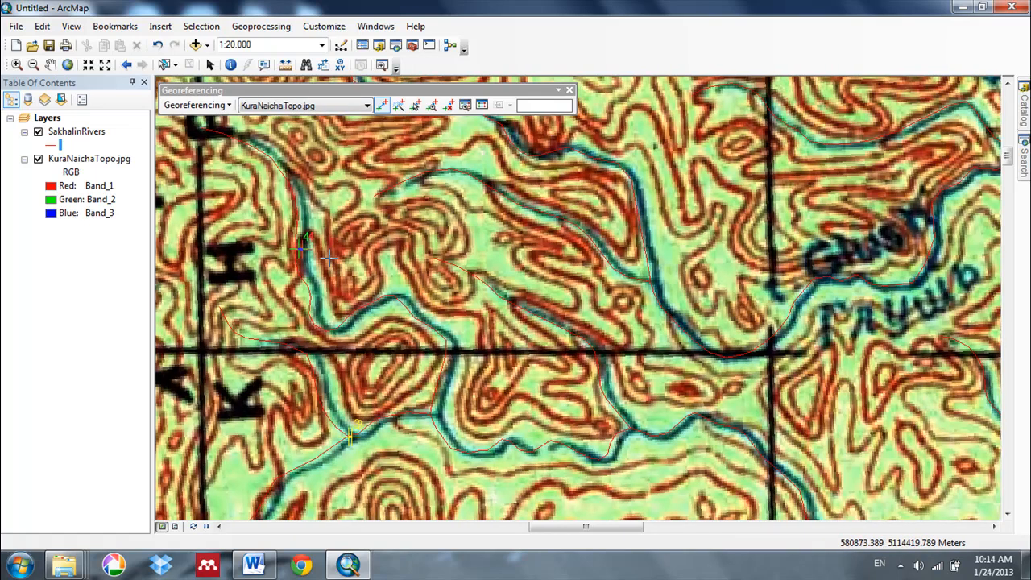
scroll(447, 281, up, 2)
scroll(447, 281, down, 4)
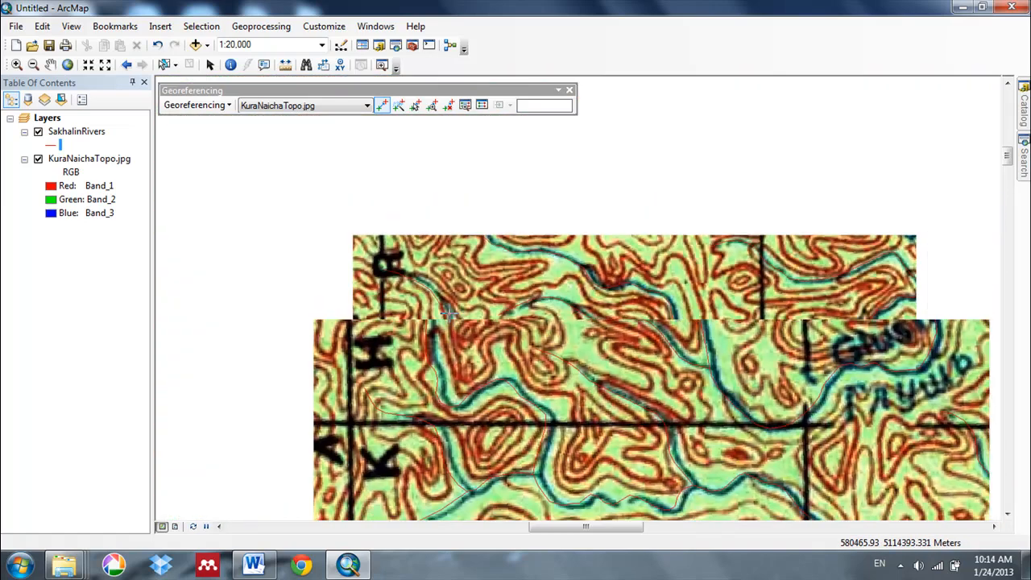
scroll(540, 348, down, 2)
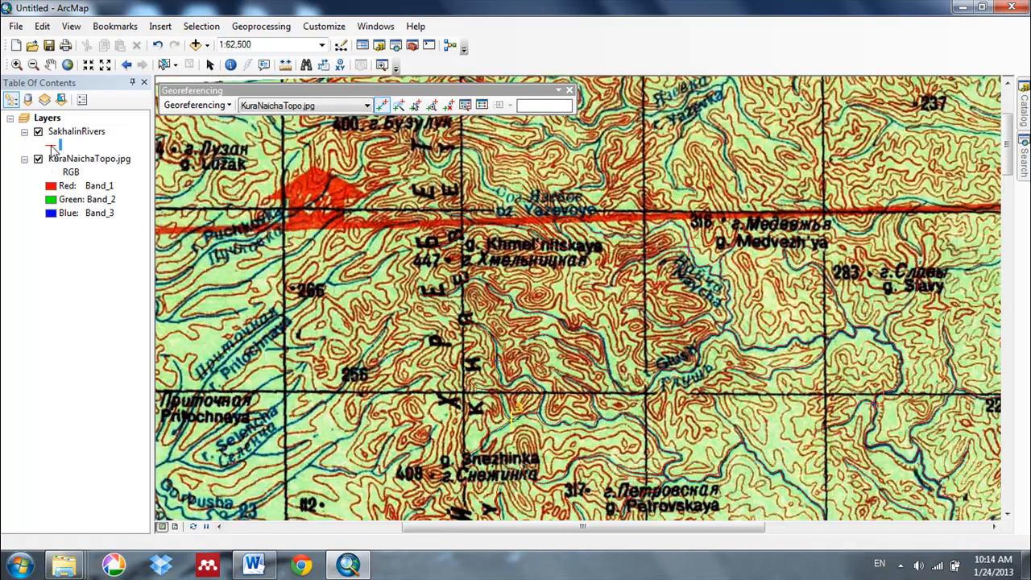
Increase the SakhalinRivers line symbol's width so the rivers stand out on the topographic image.
click(51, 145)
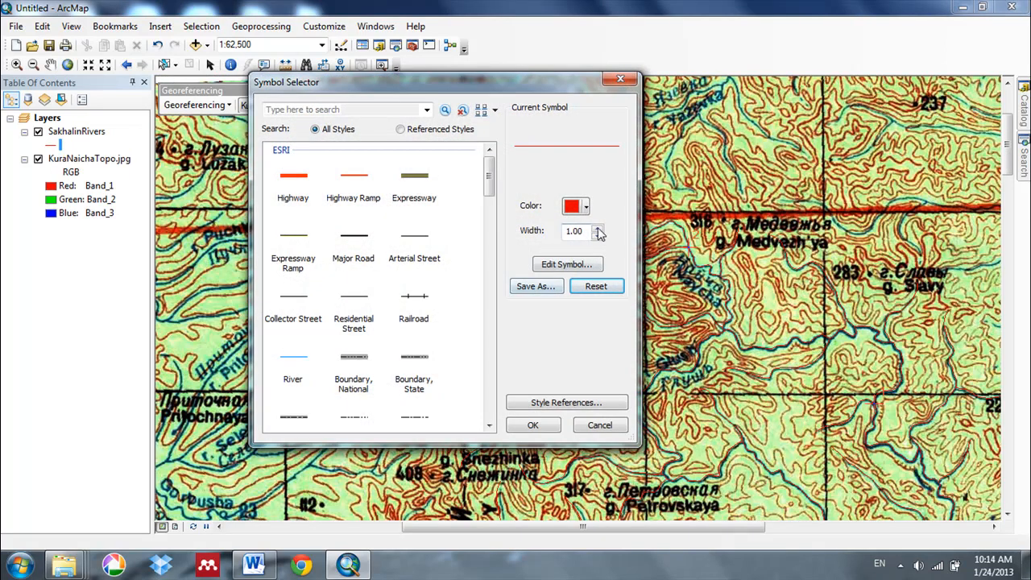
click(597, 227)
click(530, 426)
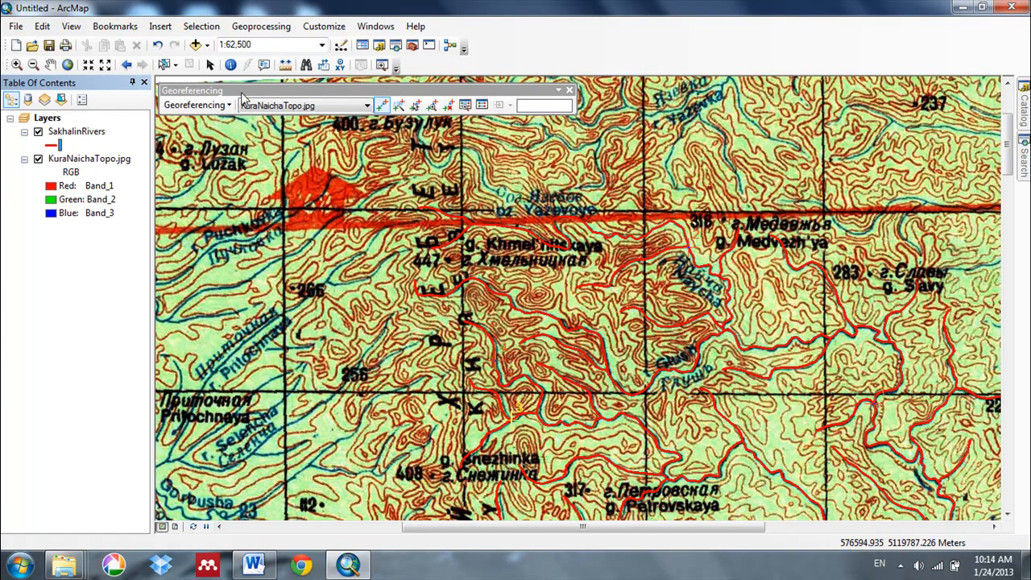
View the available georeferencing commands and switch the map to layout view.
click(216, 107)
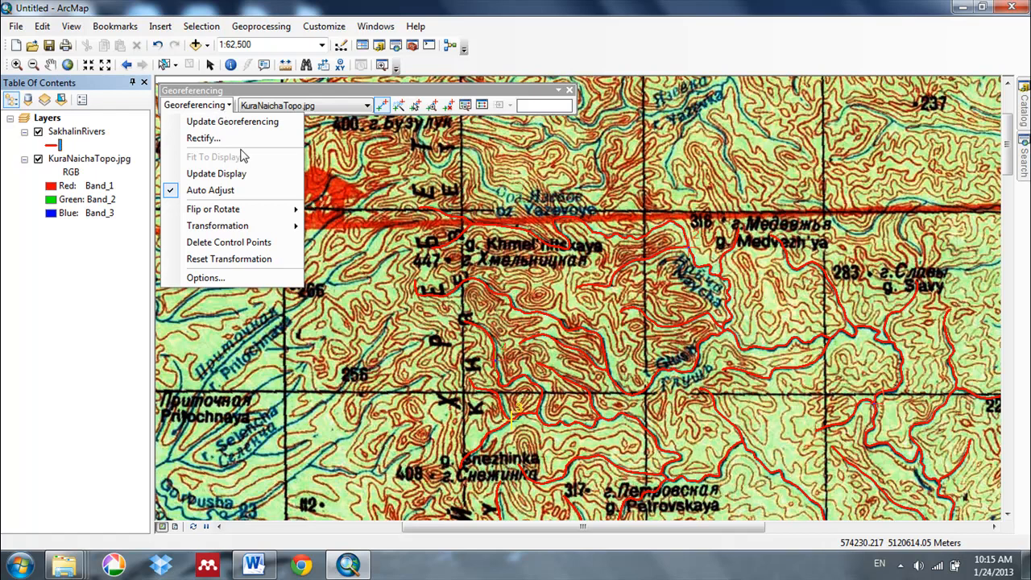
click(174, 526)
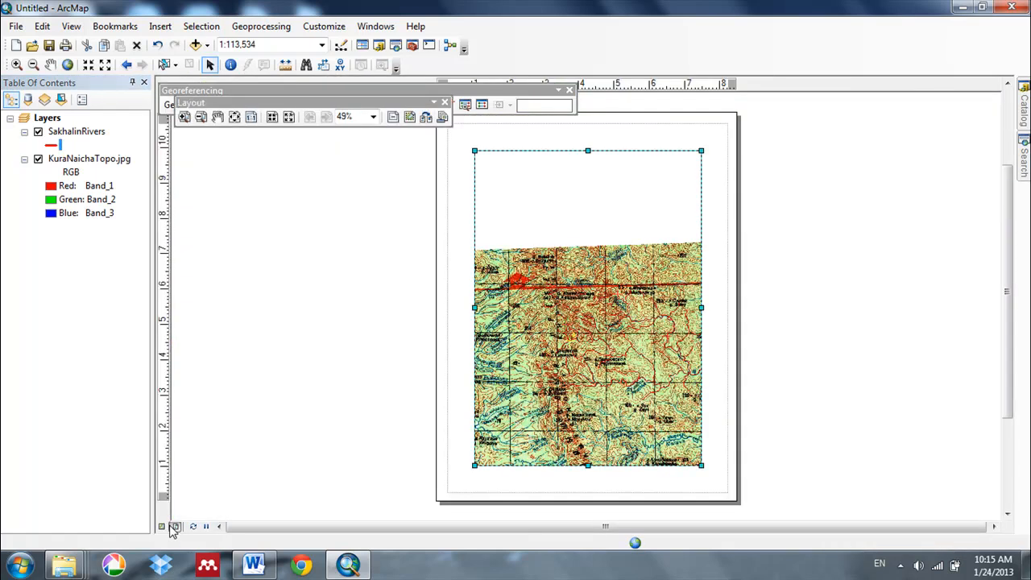